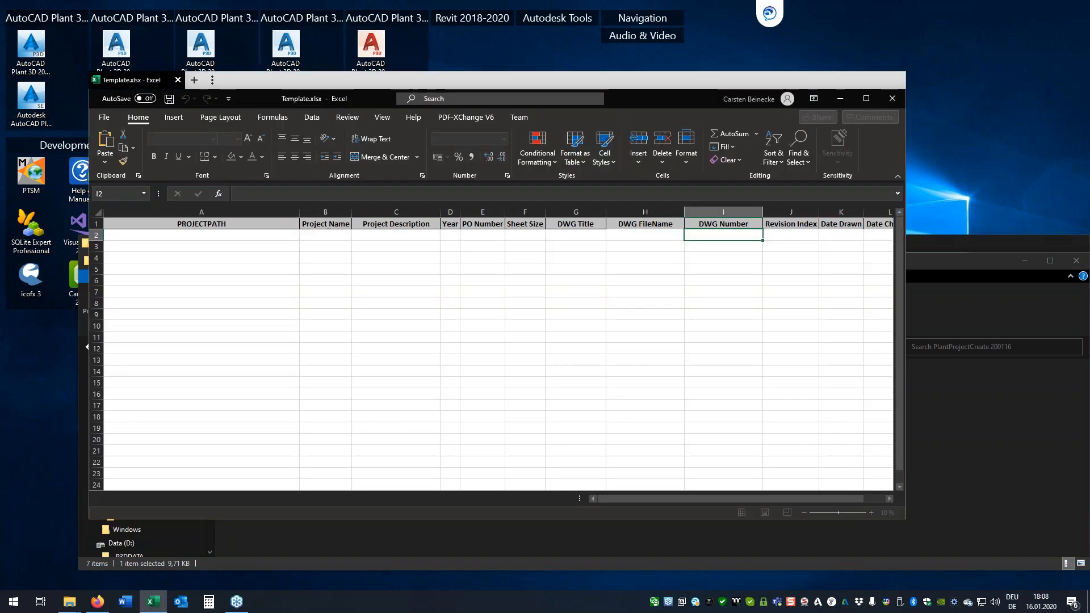
# Review the column headers of Template.xlsx from PROJECTPATH to Category, and close the workbook.
pyautogui.click(202, 227)
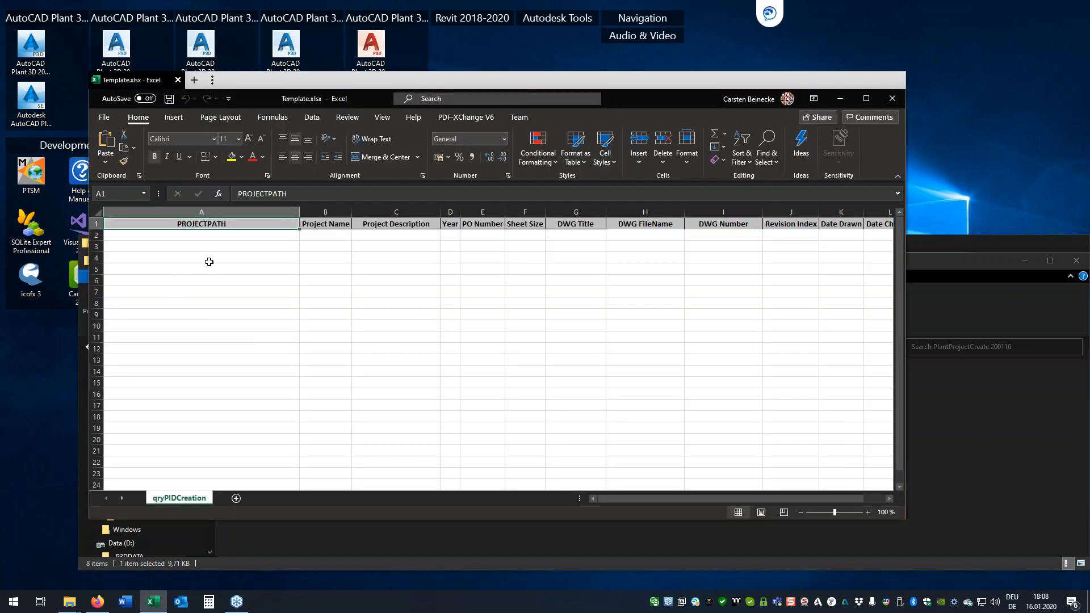
pyautogui.click(329, 223)
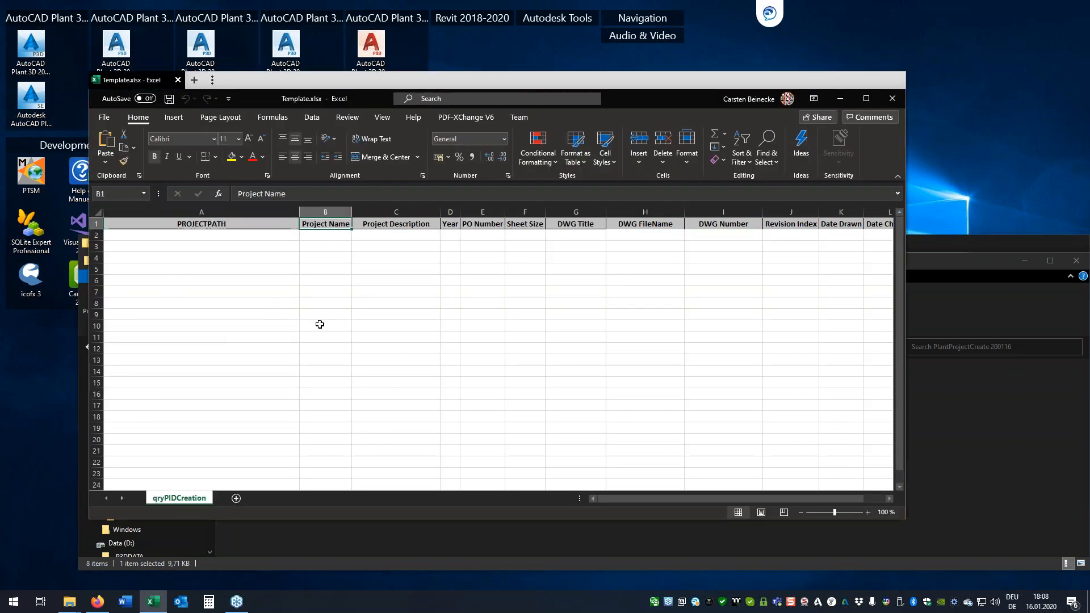
pyautogui.click(406, 223)
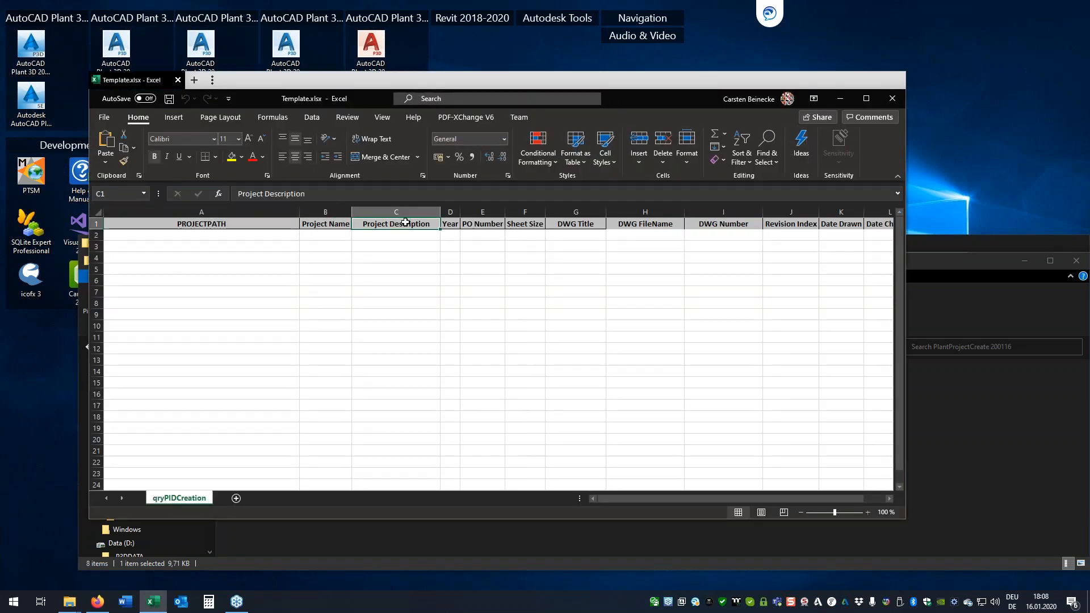
pyautogui.click(449, 223)
pyautogui.click(482, 223)
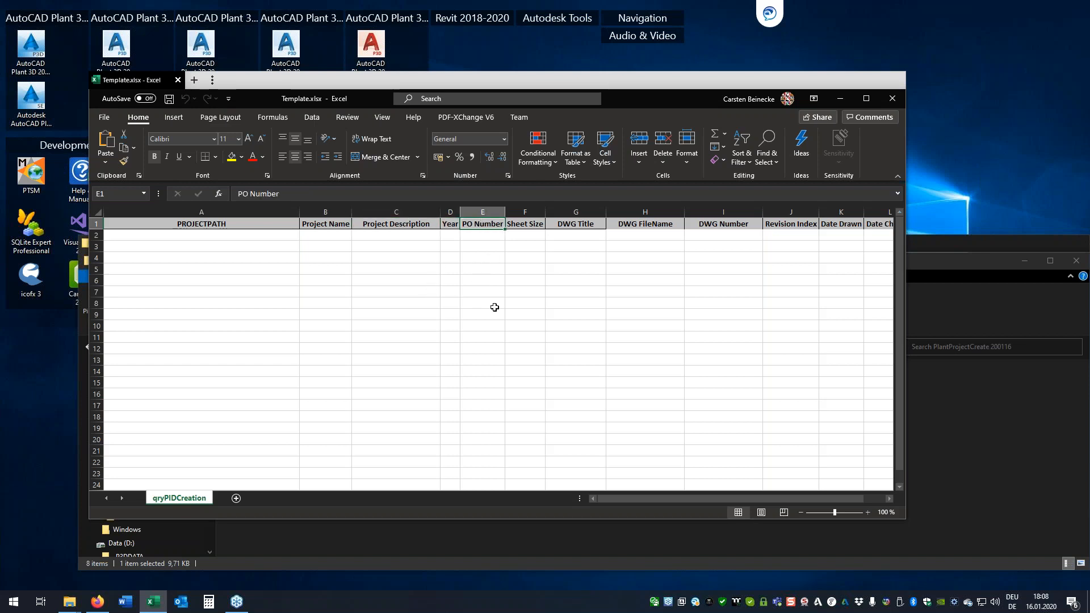
pyautogui.click(524, 224)
pyautogui.click(529, 234)
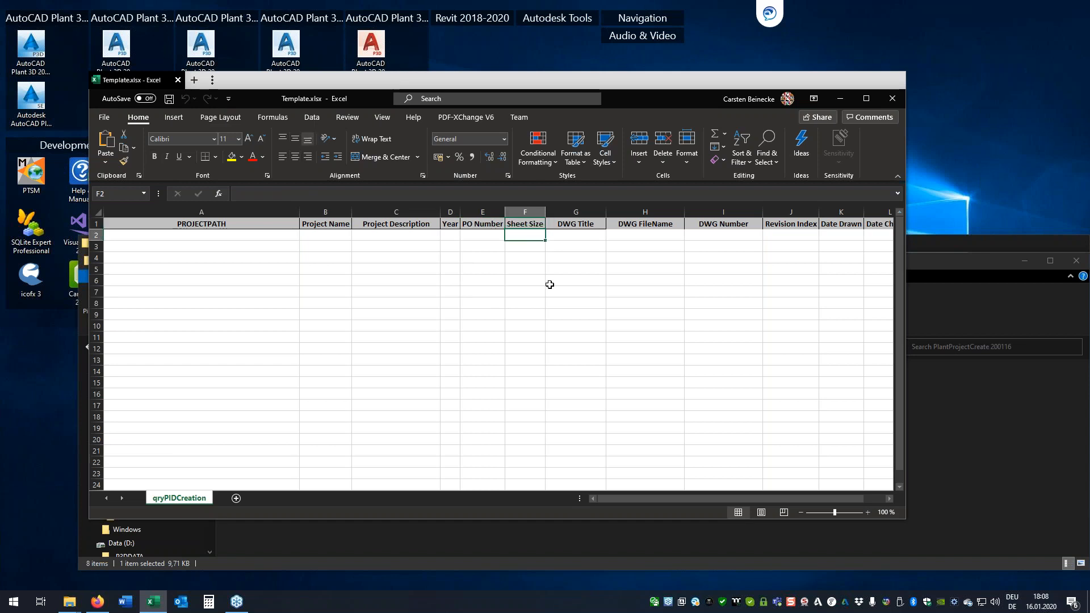
pyautogui.click(562, 235)
pyautogui.click(637, 234)
pyautogui.click(710, 236)
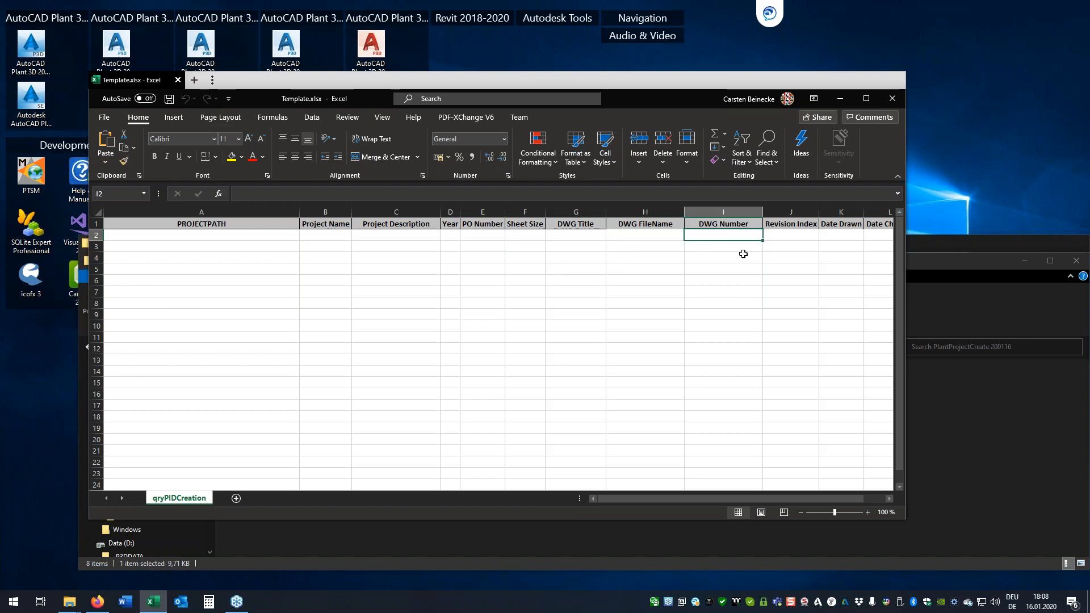
pyautogui.click(787, 235)
pyautogui.click(849, 237)
pyautogui.click(878, 234)
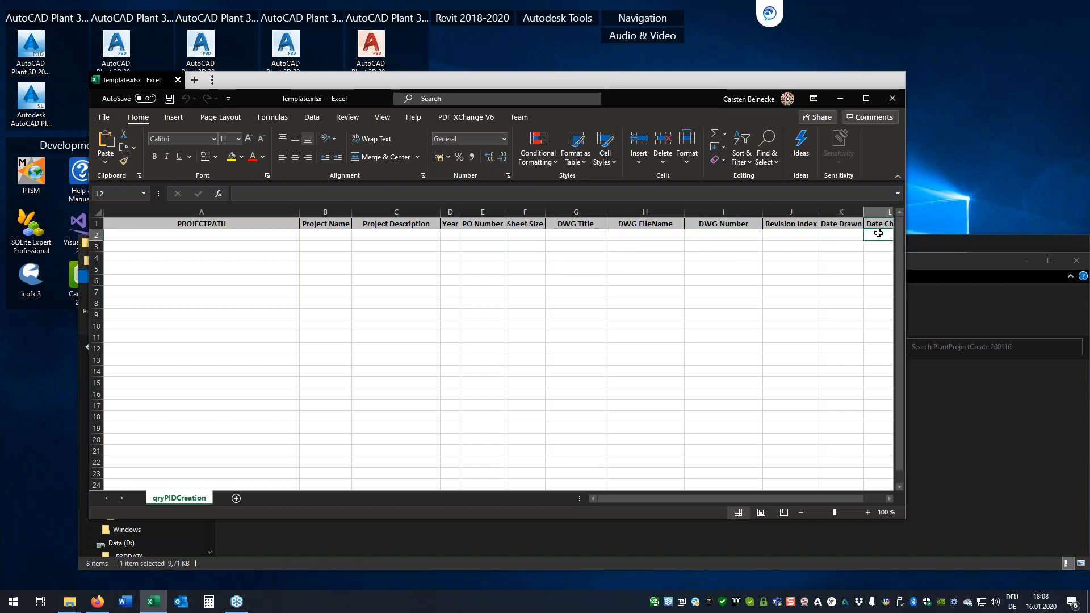
pyautogui.moveTo(845, 498); pyautogui.dragTo(866, 497)
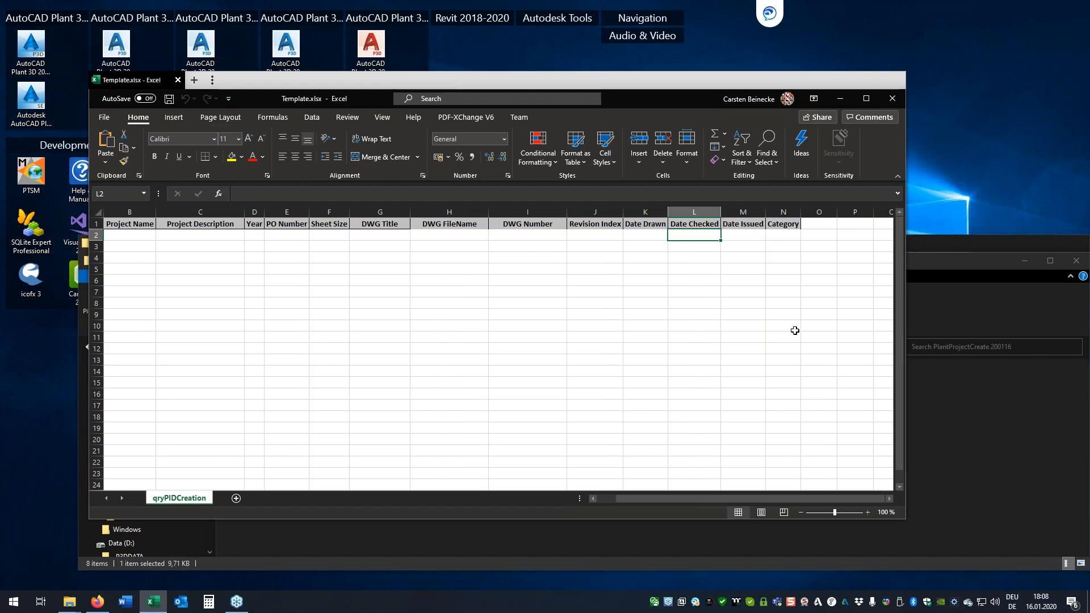
pyautogui.click(744, 236)
pyautogui.click(784, 234)
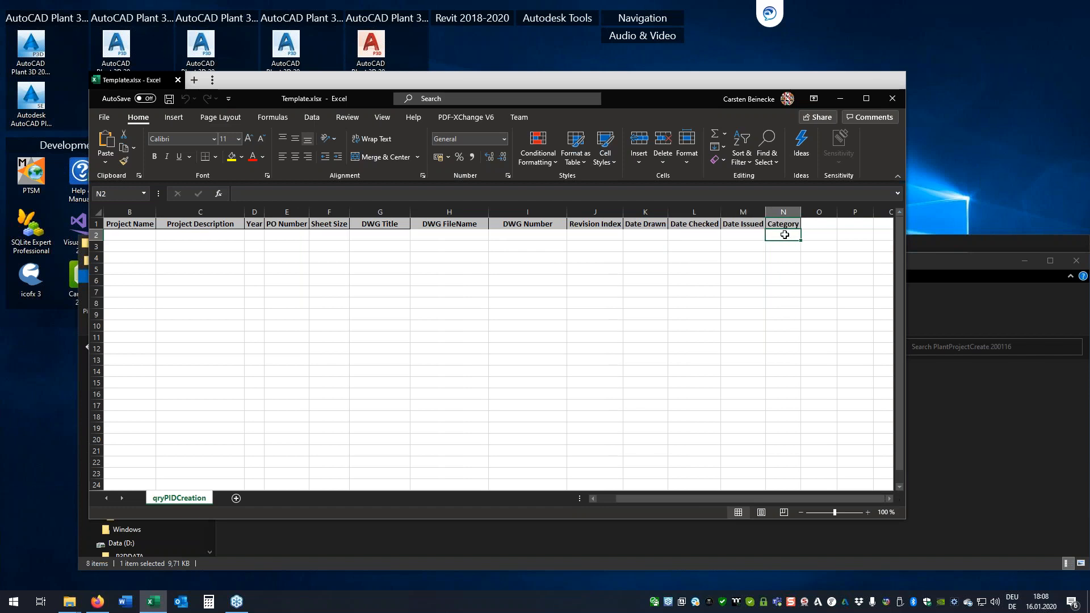
pyautogui.click(892, 98)
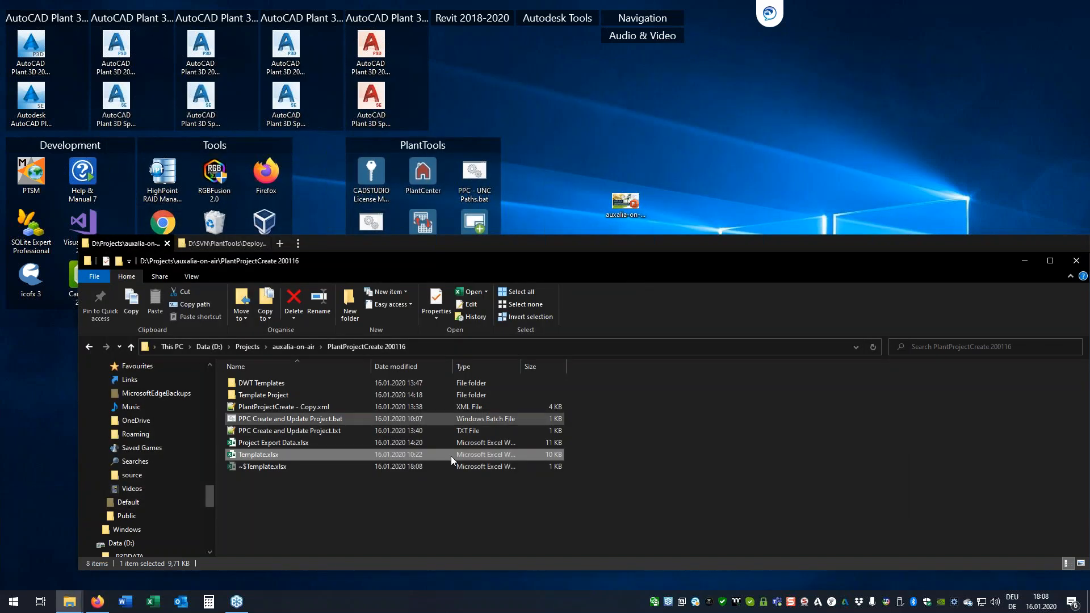
# Open Project Export Data.xlsx in Excel and delete the row of drawing DWG 004.
pyautogui.doubleClick(261, 443)
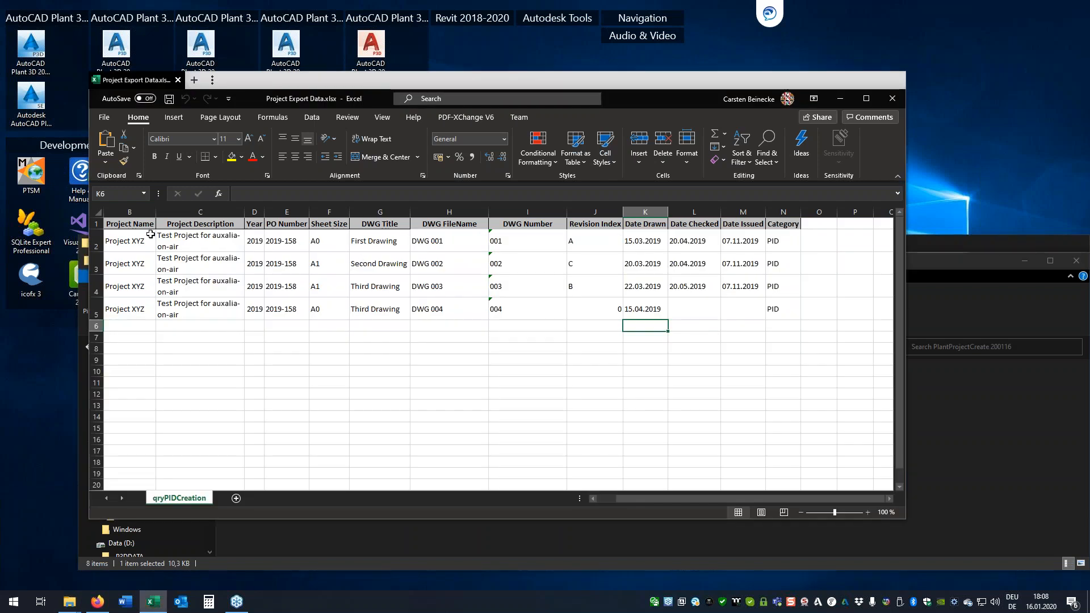
pyautogui.moveTo(136, 309); pyautogui.dragTo(793, 311)
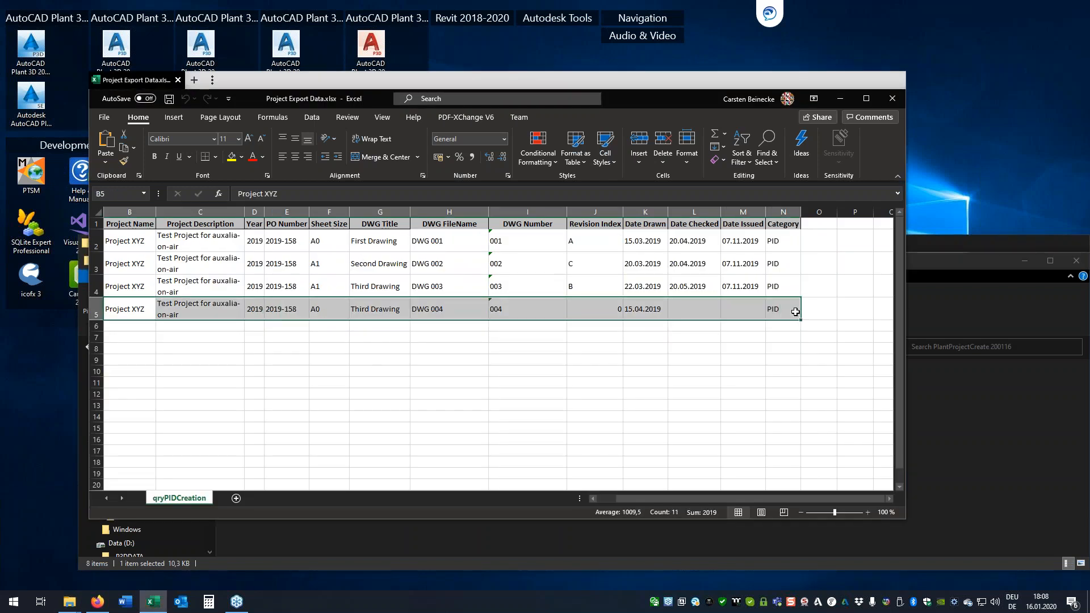
pyautogui.rightClick(96, 309)
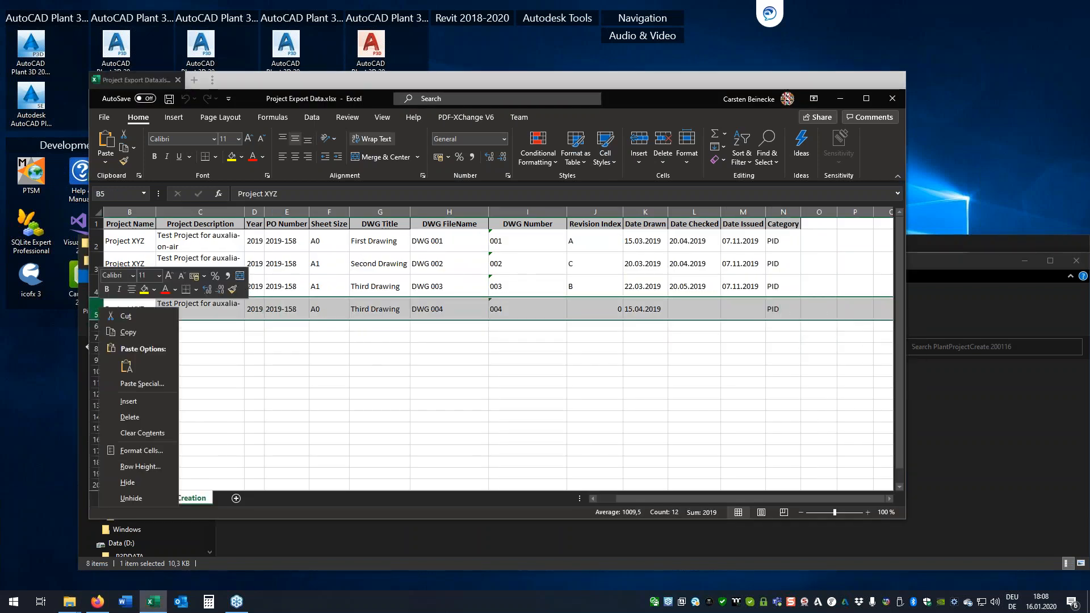
pyautogui.click(130, 417)
# Clear the Date Issued values of the three remaining drawings and set their Revision Index to 0.
pyautogui.moveTo(736, 248); pyautogui.dragTo(741, 289)
pyautogui.press('Delete')
pyautogui.click(596, 246)
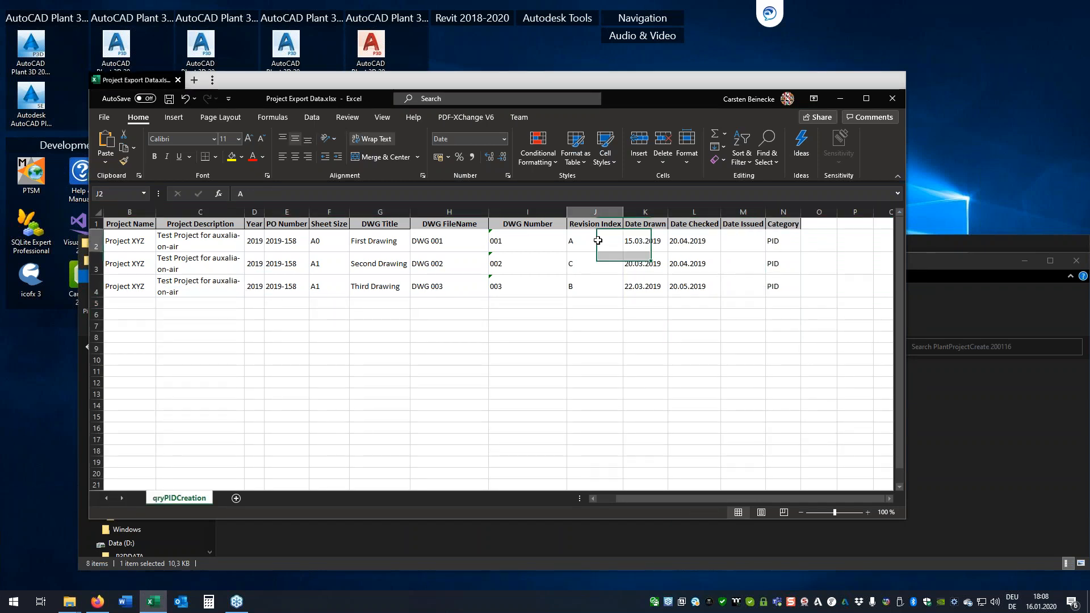
pyautogui.press('BackSpace')
pyautogui.write('0')
pyautogui.press('Return')
pyautogui.write('0')
pyautogui.press('Return')
pyautogui.write('0')
pyautogui.press('Return')
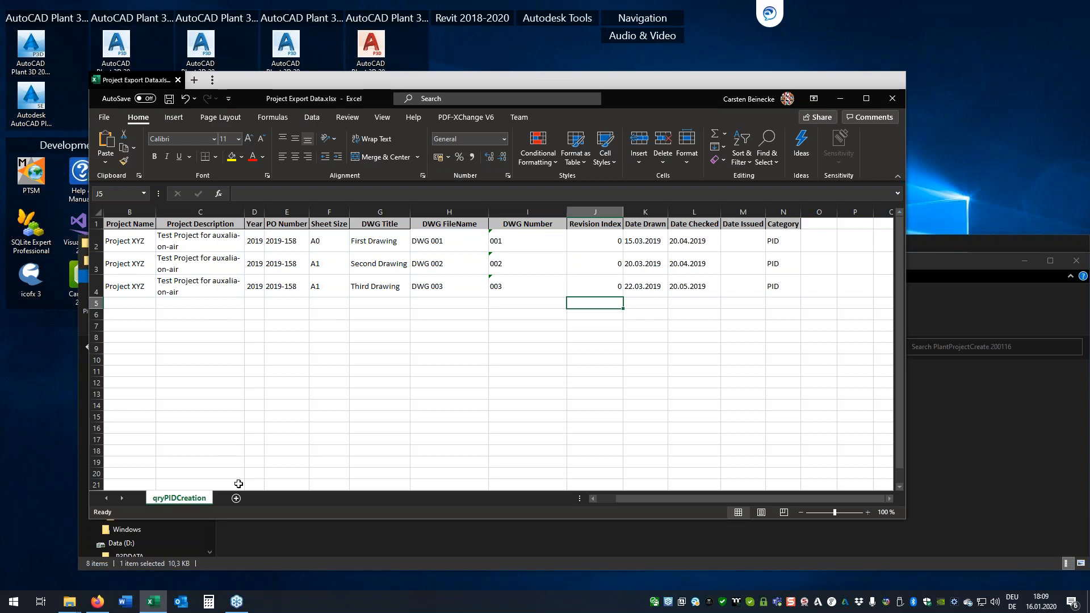
# Check the project path and DWG Number columns, and close Project Export Data.xlsx with its changes saved.
pyautogui.click(606, 498)
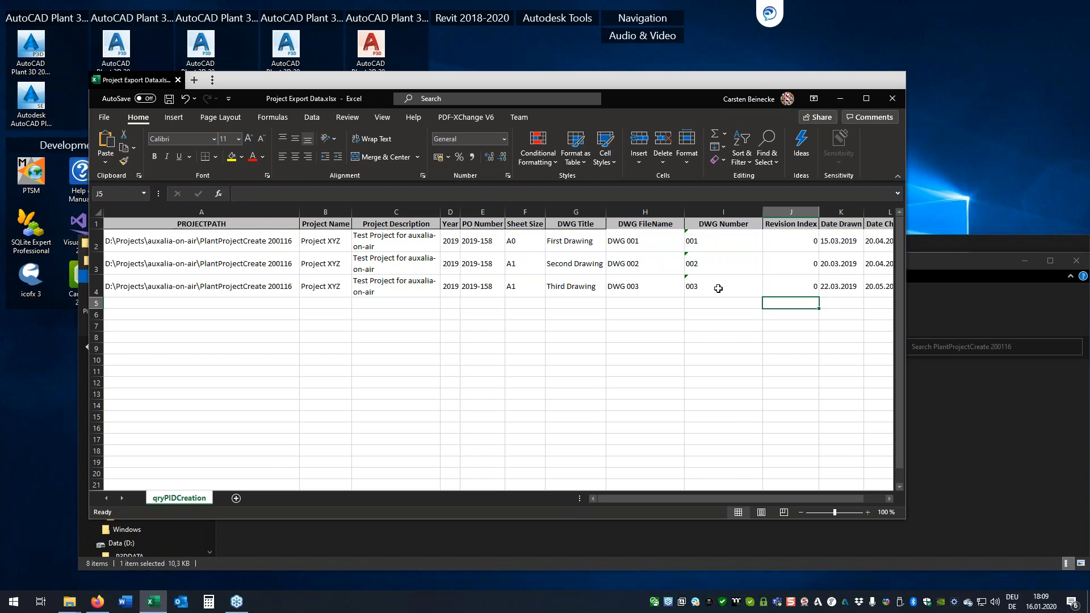
pyautogui.click(749, 242)
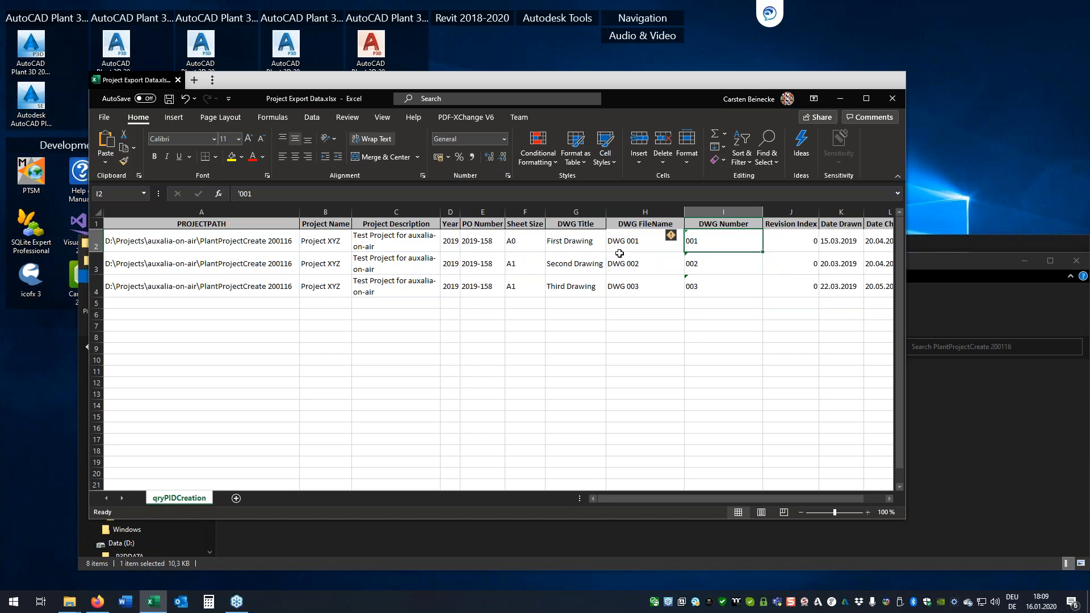
pyautogui.click(893, 100)
pyautogui.click(497, 314)
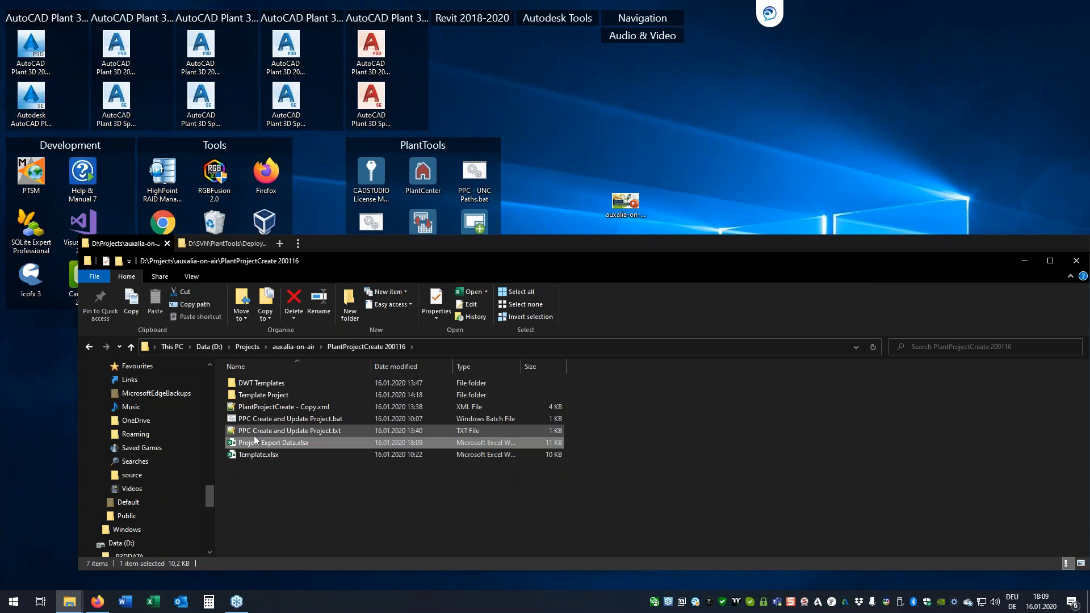
# Look at the drawing templates in the DWT Templates folder and return to PlantProjectCreate 200116.
pyautogui.click(230, 379)
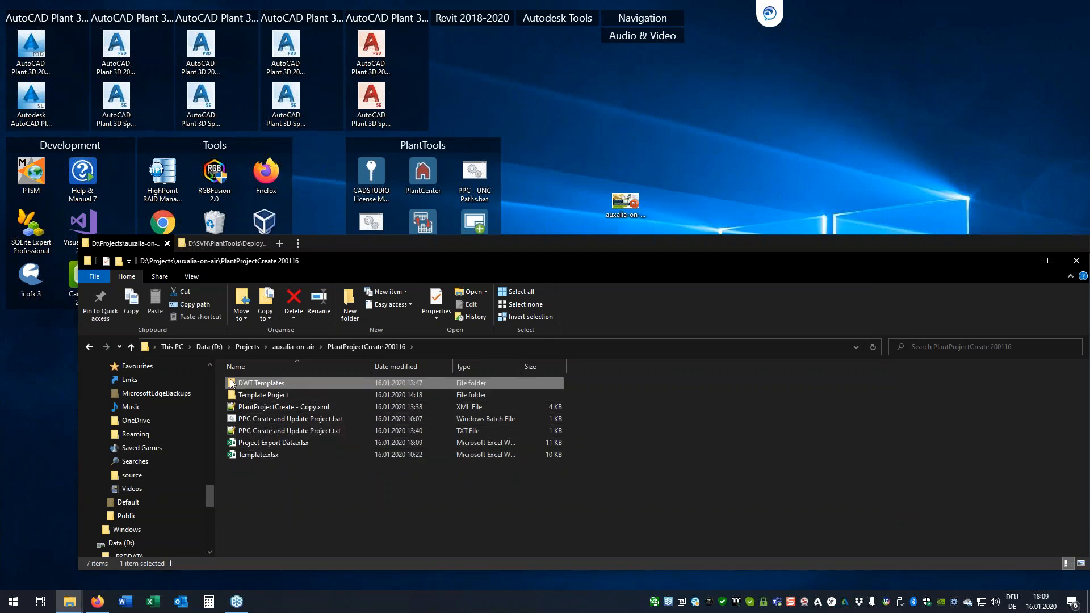
pyautogui.doubleClick(230, 380)
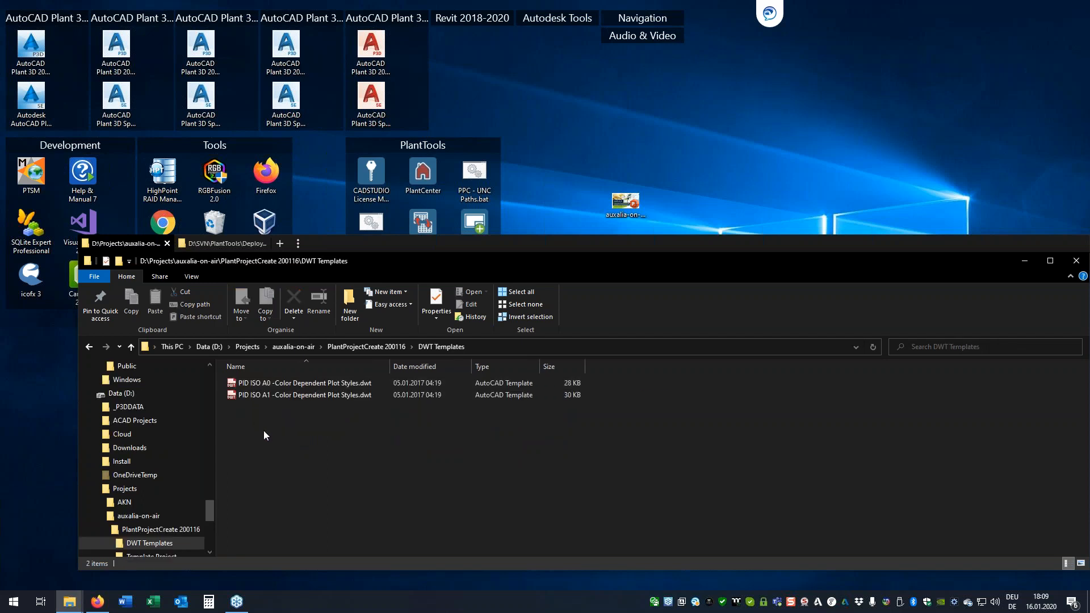
pyautogui.click(368, 347)
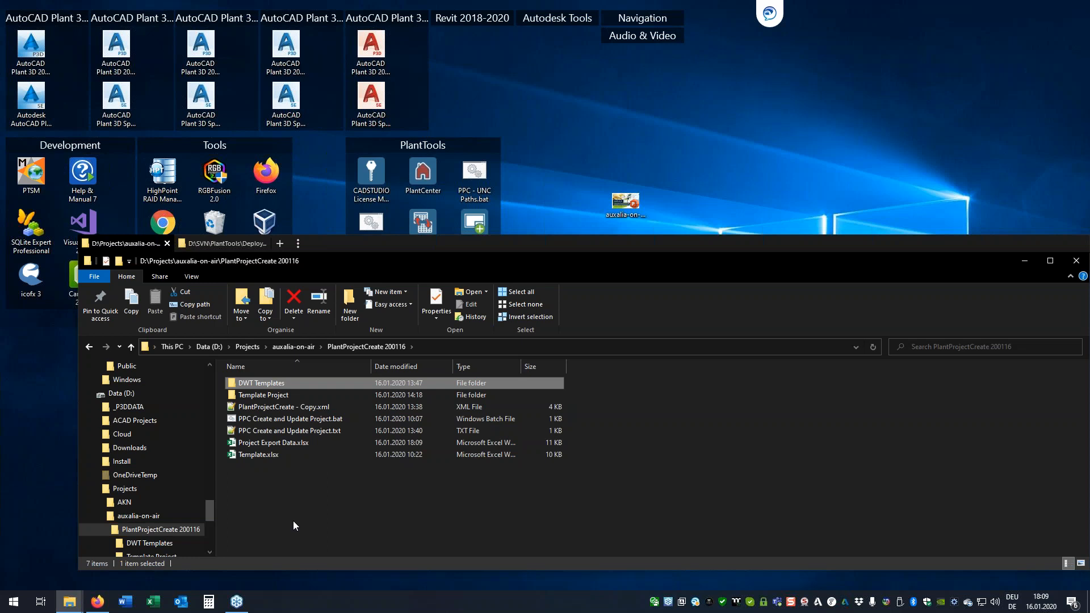
# Browse to C:\Program Files\Autodesk\AutoCAD 2020 in the other File Explorer tab and locate acad.exe.
pyautogui.click(240, 242)
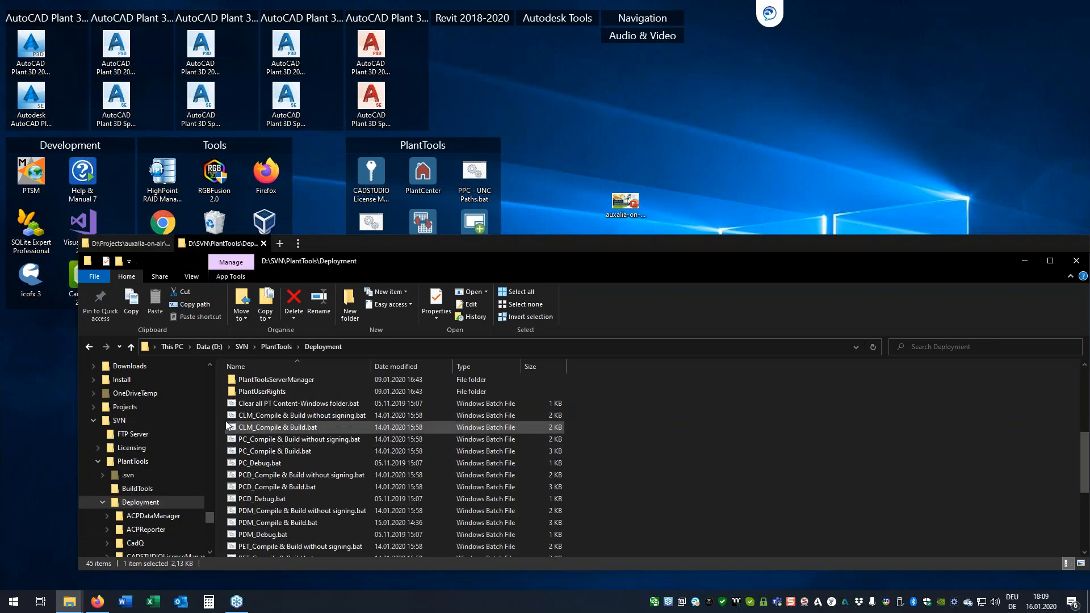
pyautogui.moveTo(208, 515); pyautogui.dragTo(207, 373)
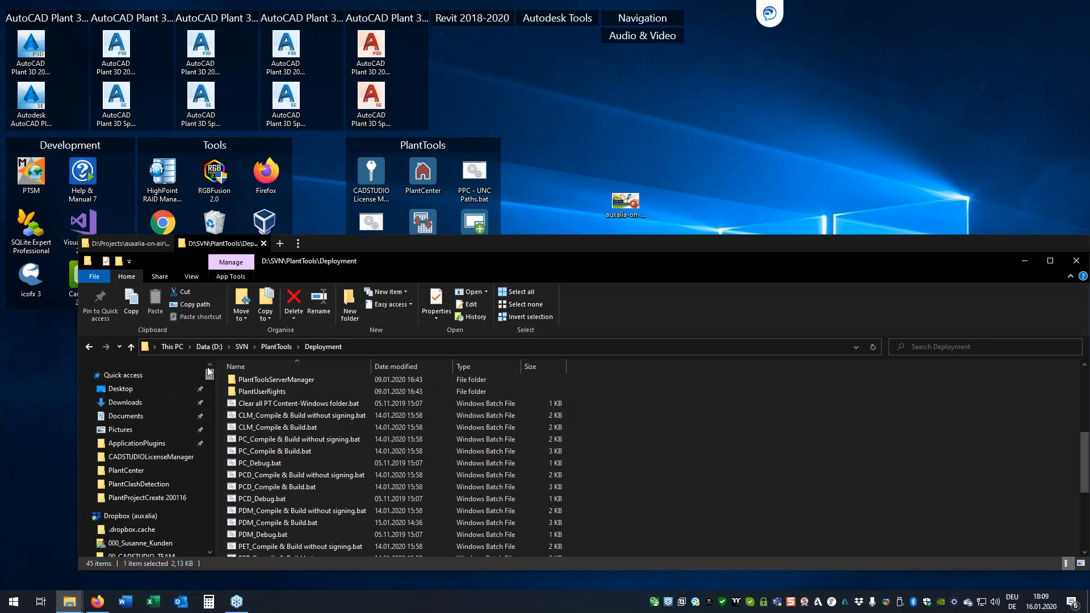
pyautogui.click(85, 516)
pyautogui.scroll(-2, 100, 522)
pyautogui.click(112, 494)
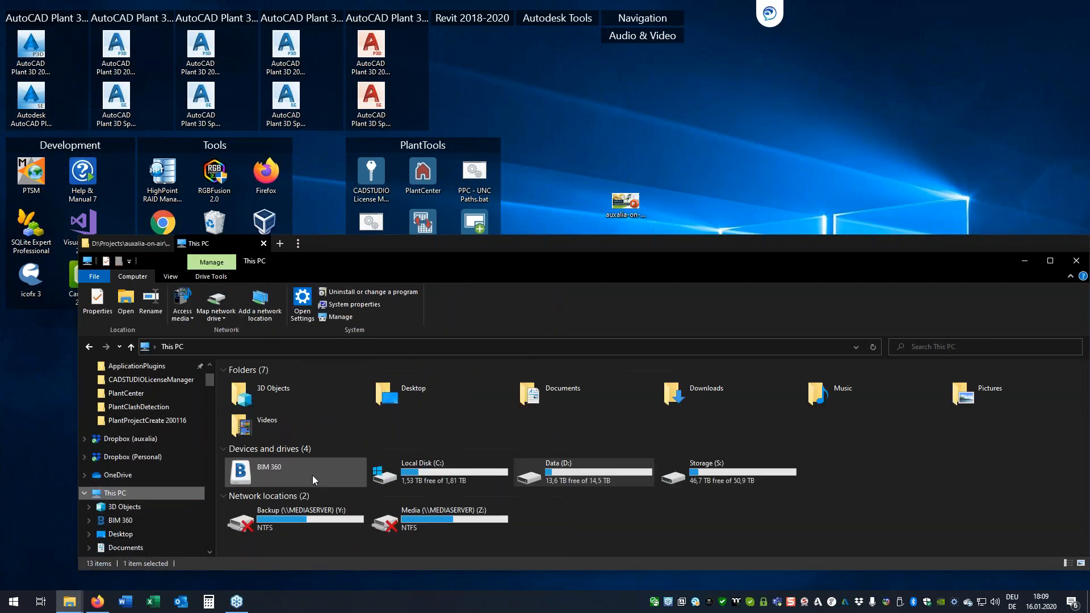
pyautogui.doubleClick(445, 466)
pyautogui.scroll(-1, 295, 486)
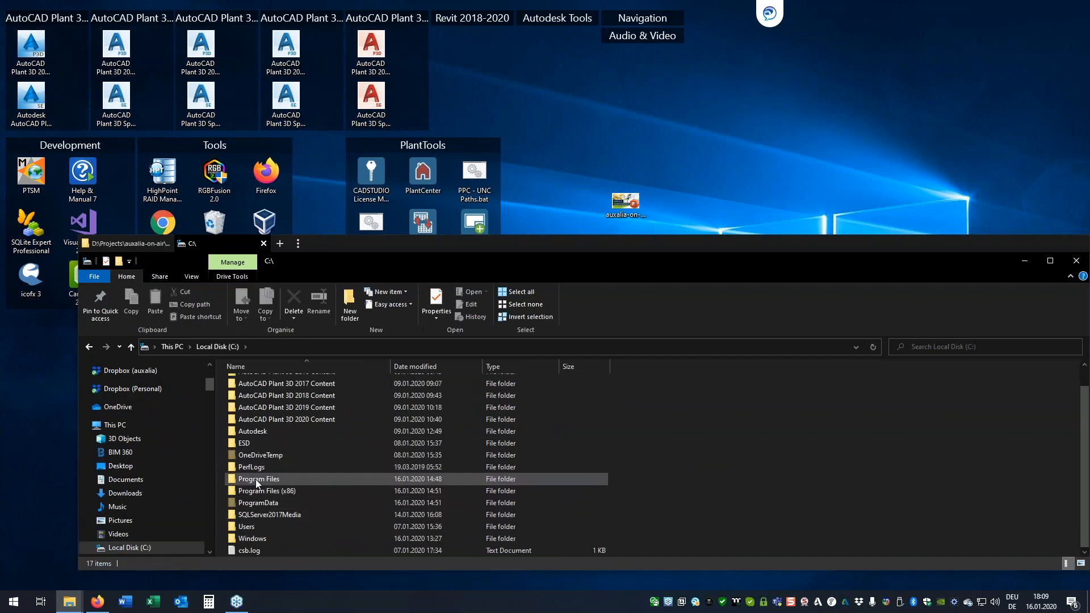
pyautogui.doubleClick(257, 479)
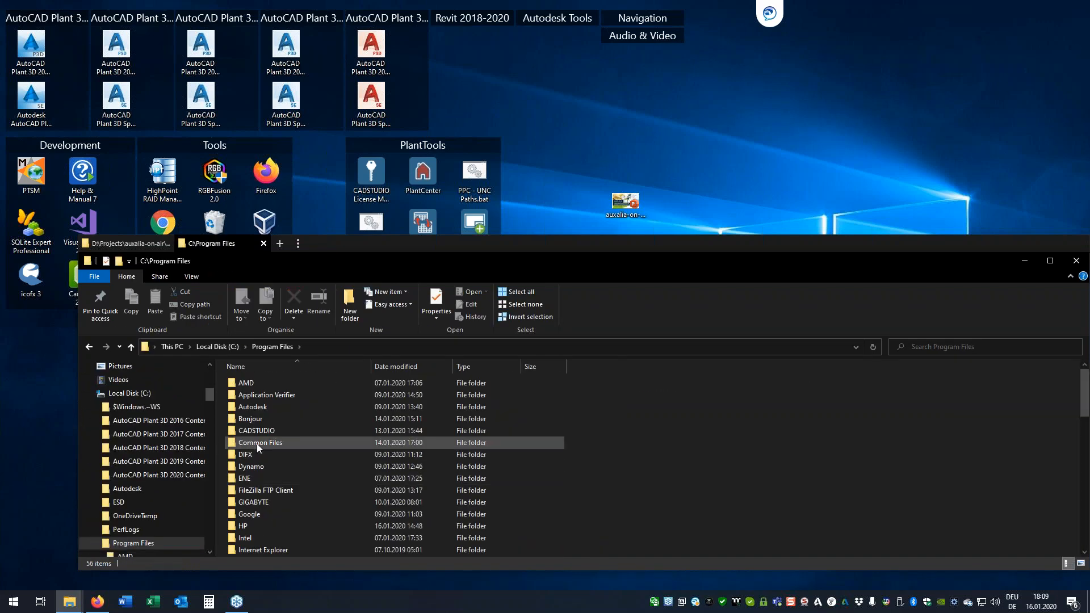
pyautogui.doubleClick(261, 409)
pyautogui.doubleClick(273, 479)
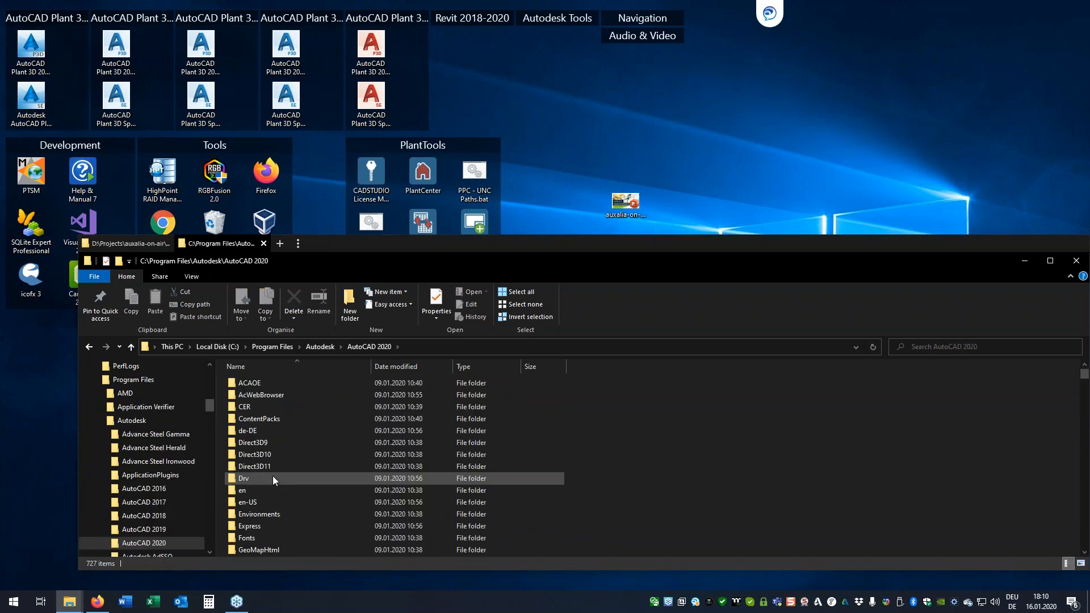
pyautogui.scroll(-6, 311, 472)
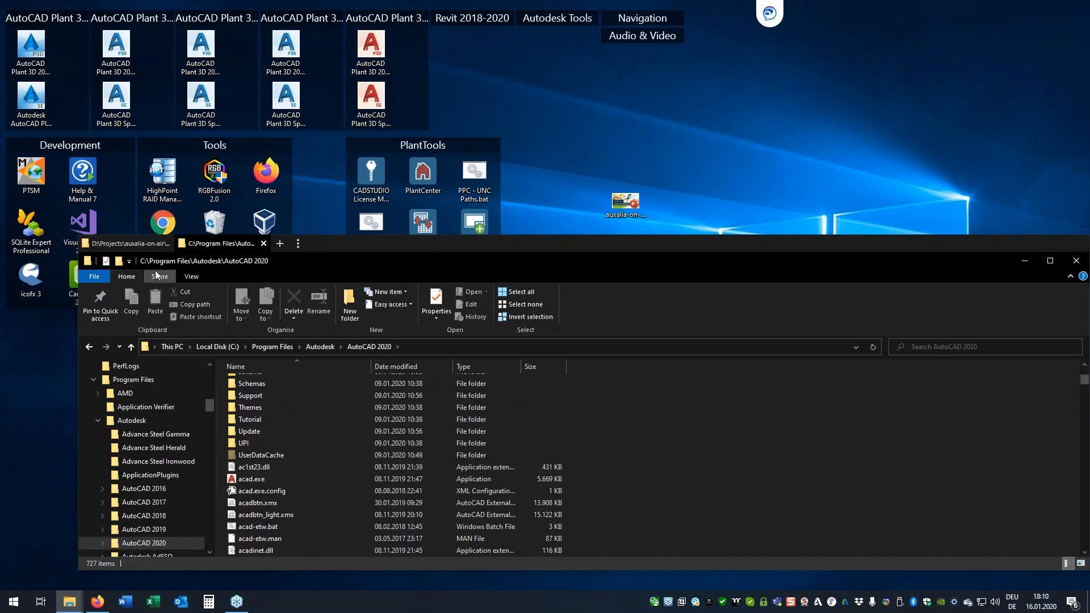
# Return to the PlantProjectCreate 200116 folder, and launch the PlantProjectCreate utility from the desktop with both windows moved into view.
pyautogui.click(132, 243)
pyautogui.moveTo(629, 245); pyautogui.dragTo(613, 251)
pyautogui.moveTo(541, 252); pyautogui.dragTo(532, 337)
pyautogui.click(474, 219)
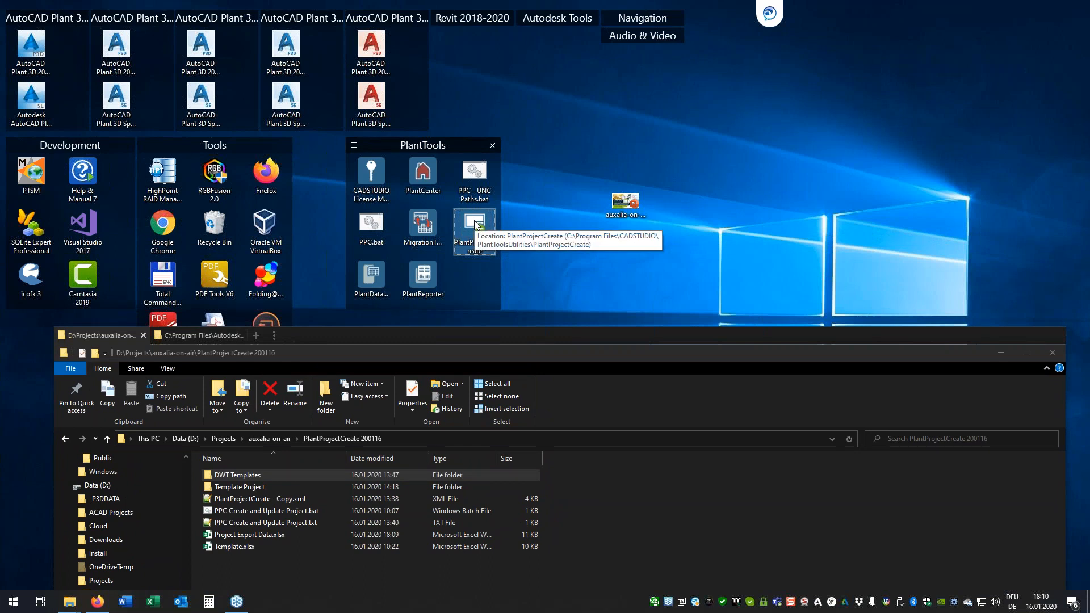
pyautogui.doubleClick(474, 223)
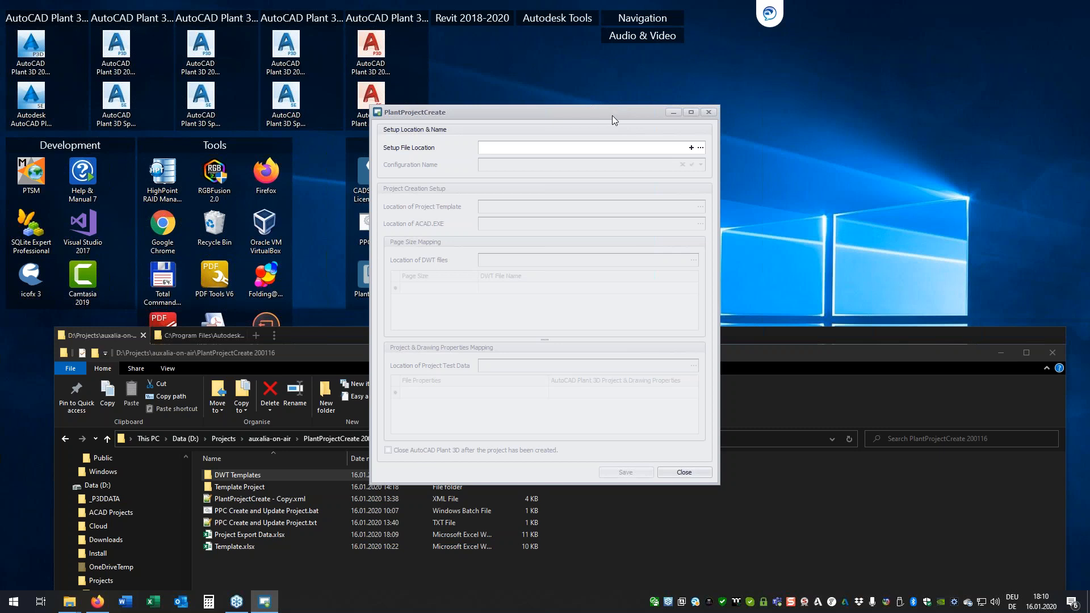
pyautogui.moveTo(610, 117); pyautogui.dragTo(652, 73)
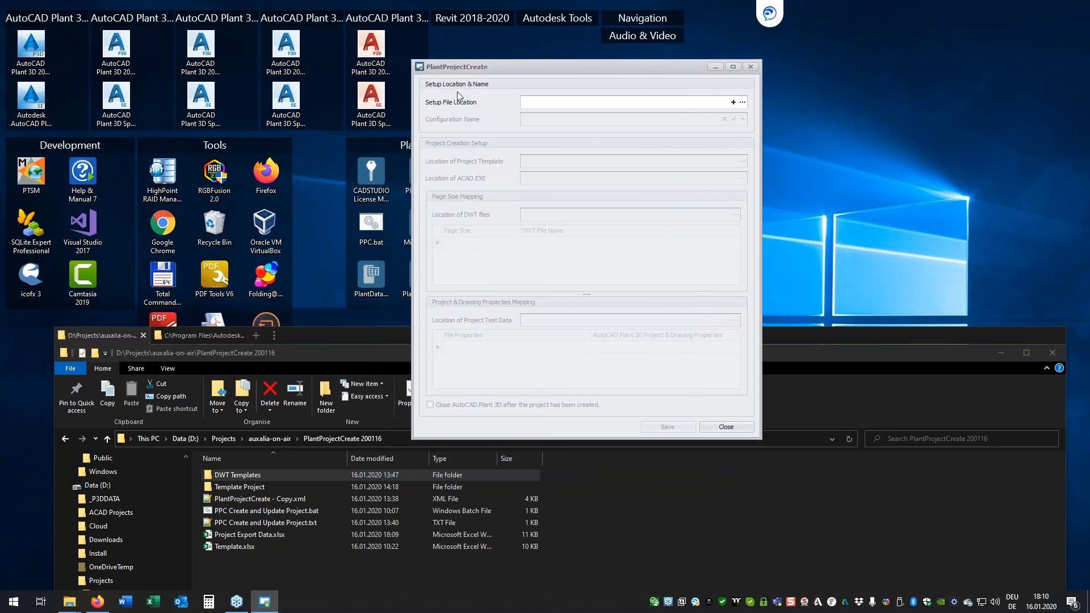
# Create a new setup file named PlantProjectCreate.xml in the PlantProjectCreate 200116 folder.
pyautogui.click(734, 103)
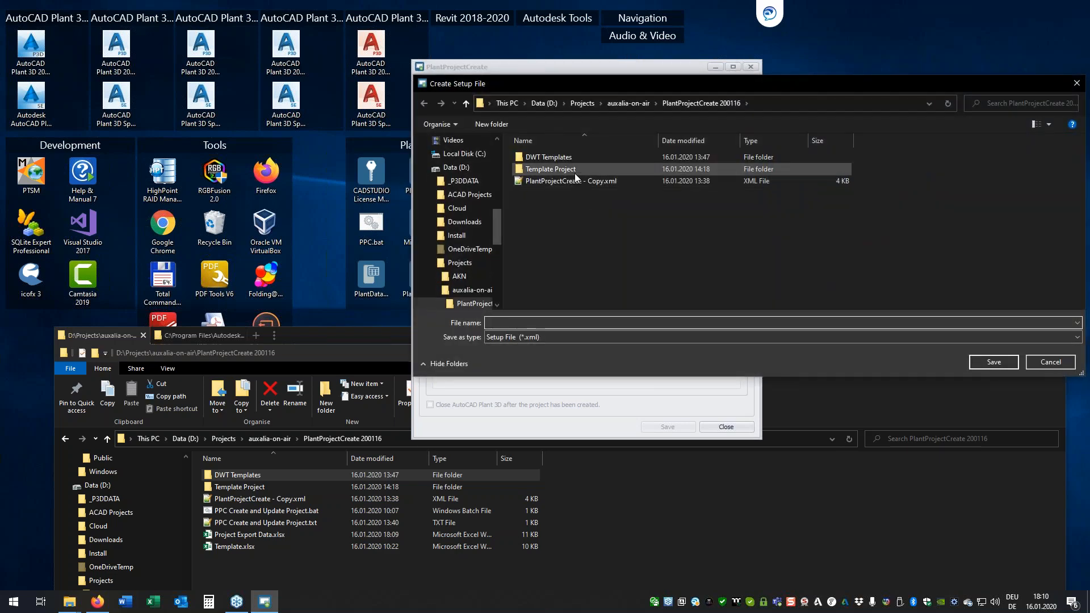
pyautogui.write('PlantProje')
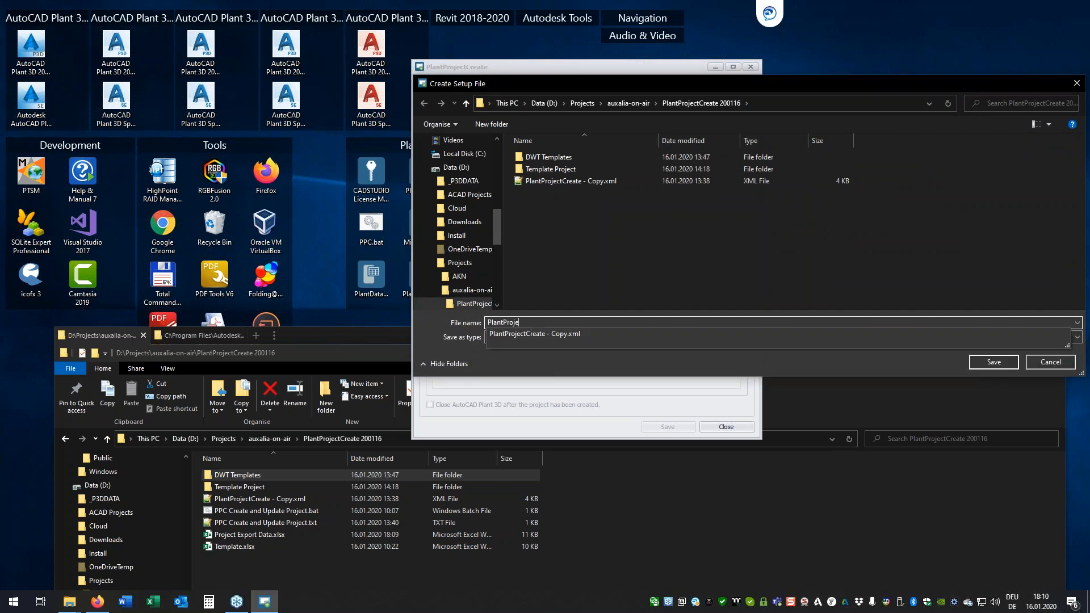
pyautogui.write('ctCreate.xml')
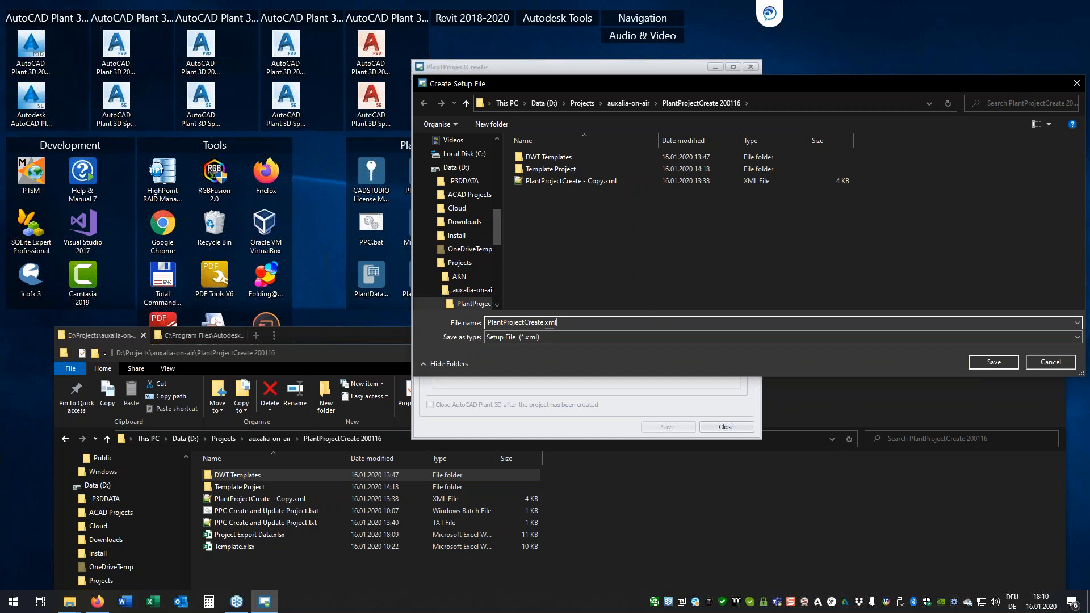
pyautogui.click(995, 363)
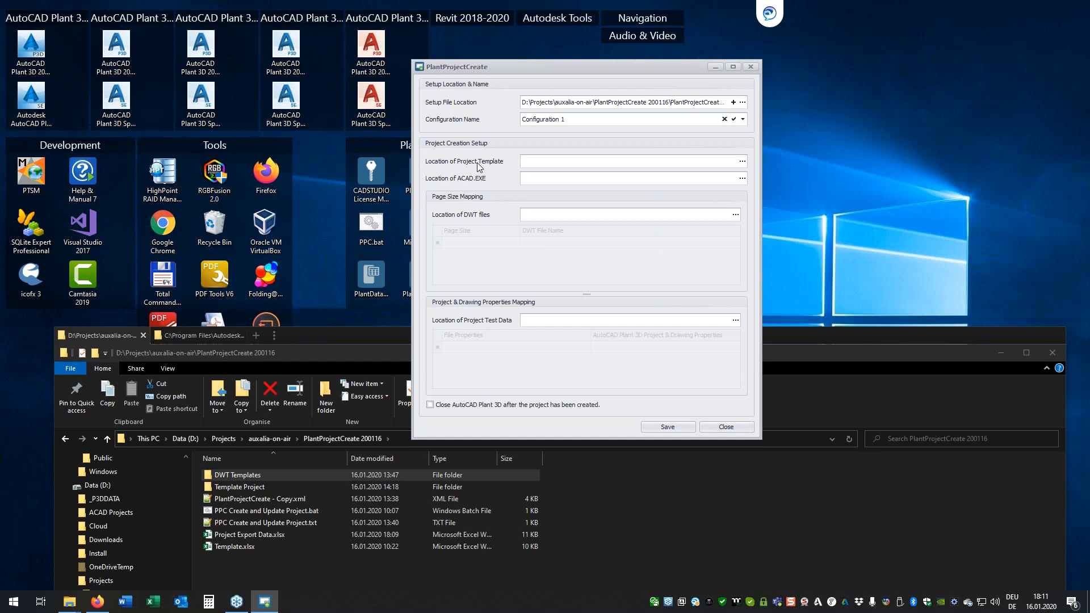
# Set the project template location to Project.xml from the Template Project folder.
pyautogui.doubleClick(235, 487)
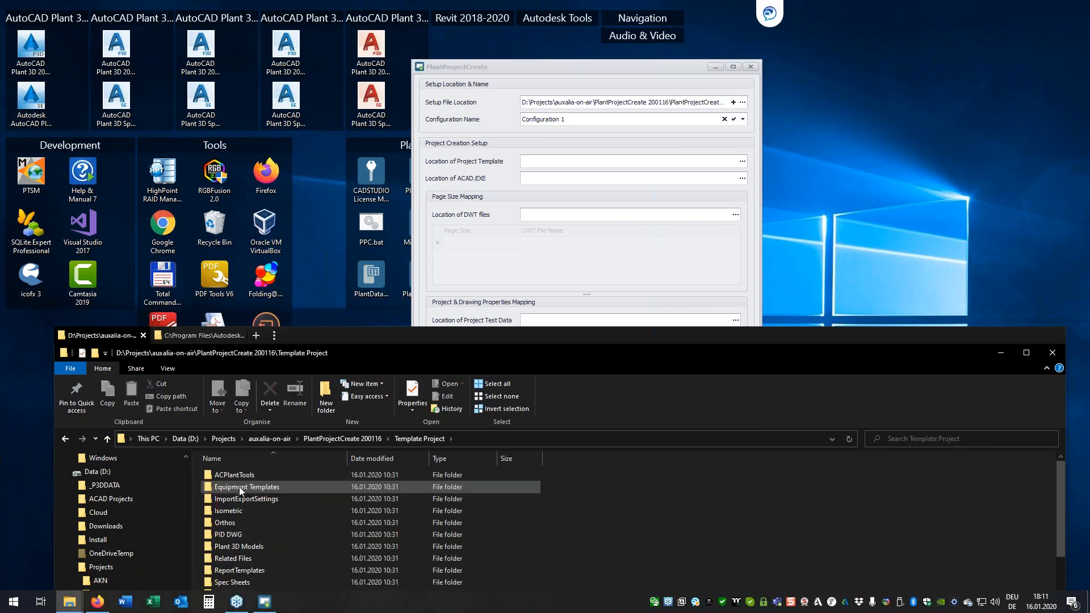
pyautogui.scroll(-10, 241, 505)
pyautogui.scroll(1, 236, 528)
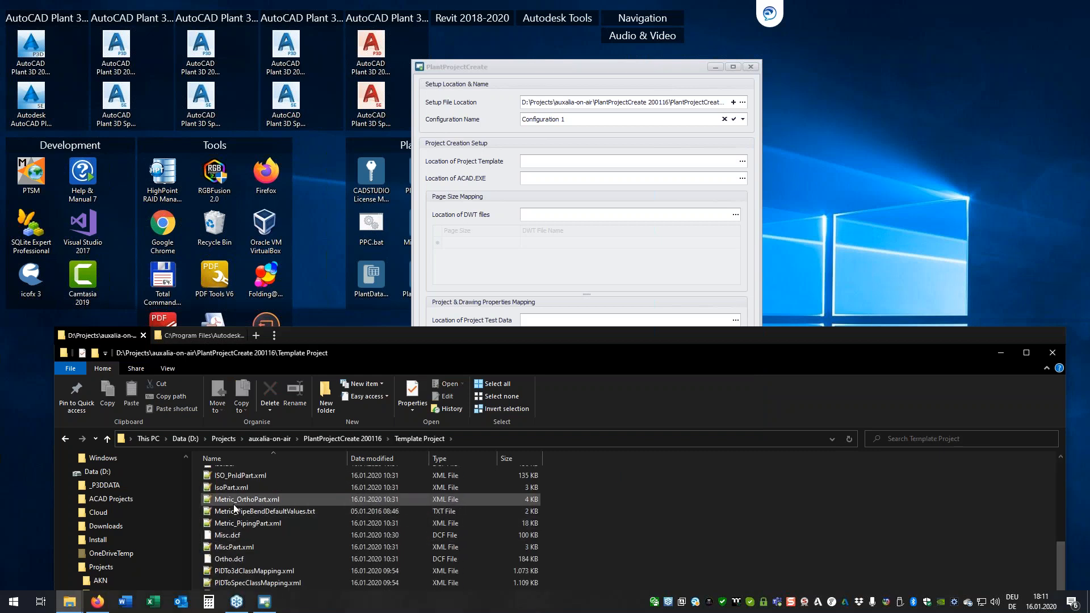
pyautogui.scroll(-1, 234, 506)
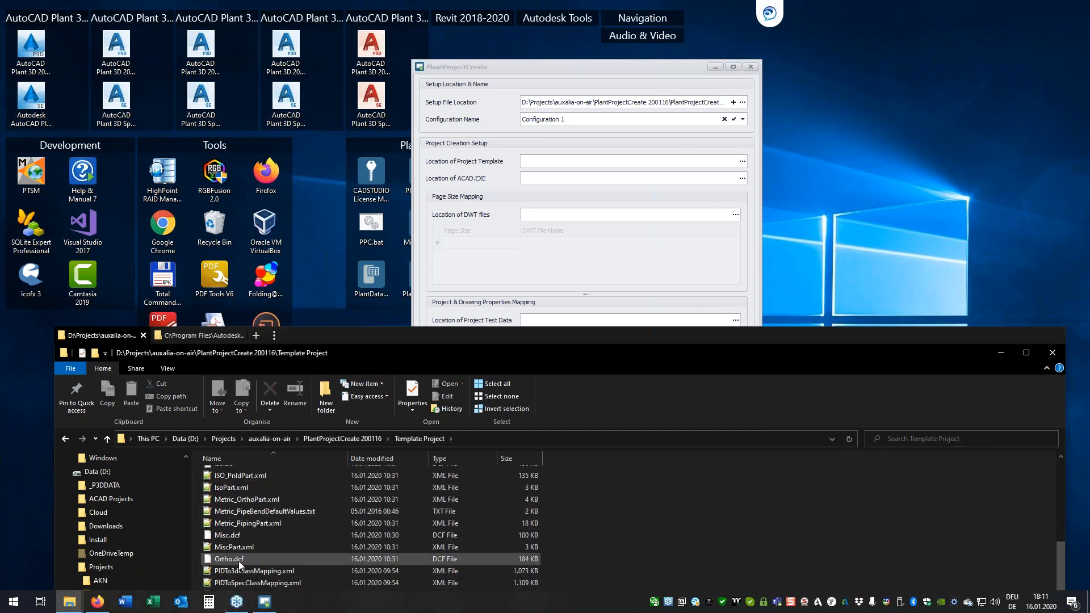
pyautogui.scroll(1, 232, 511)
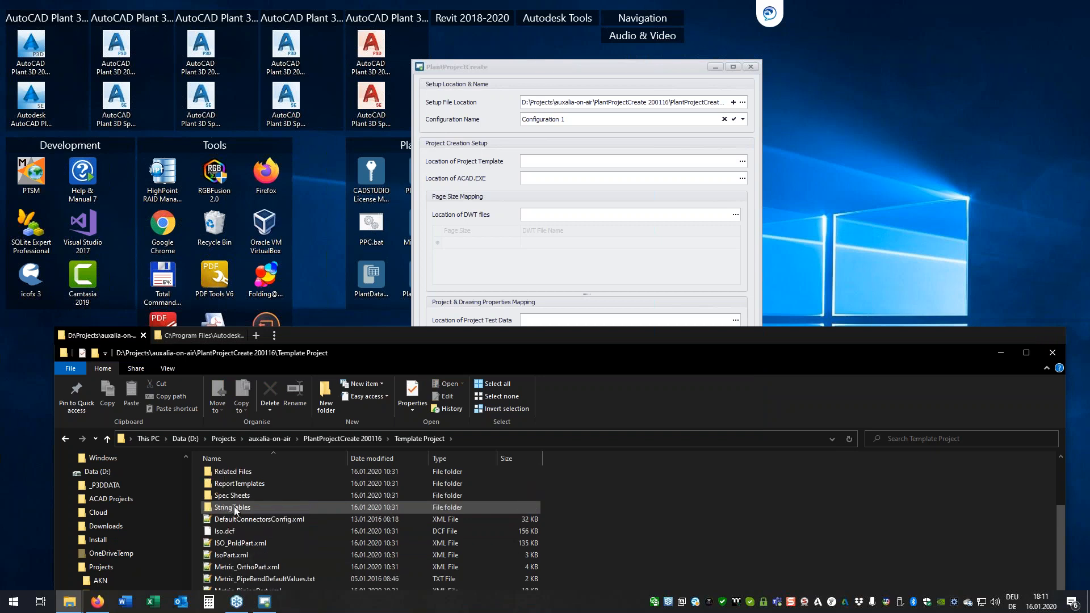
pyautogui.scroll(-1, 245, 528)
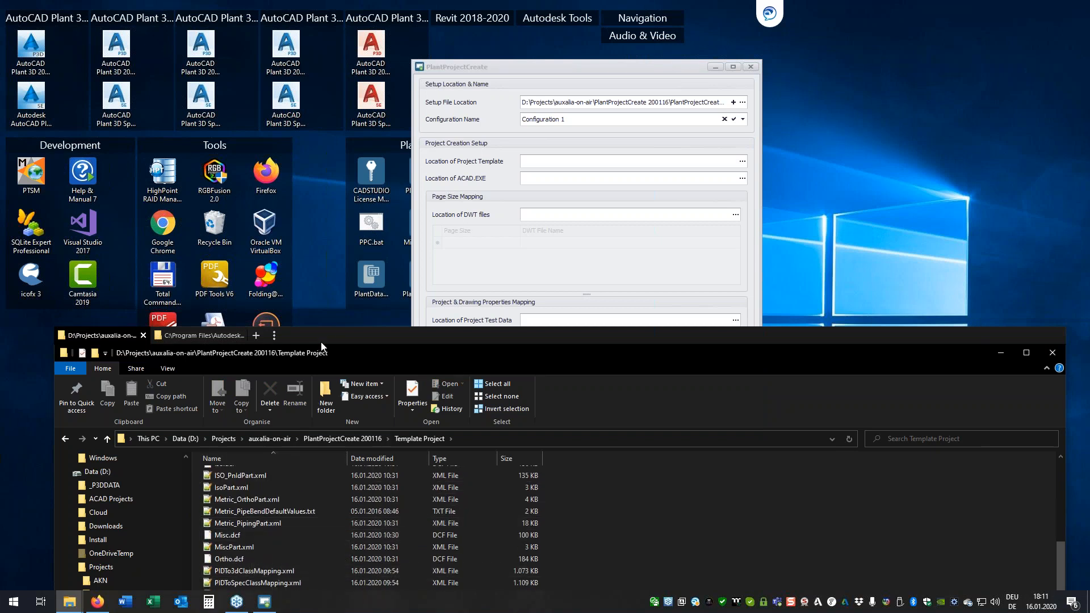
pyautogui.moveTo(329, 336); pyautogui.dragTo(335, 268)
pyautogui.moveTo(237, 551); pyautogui.dragTo(544, 162)
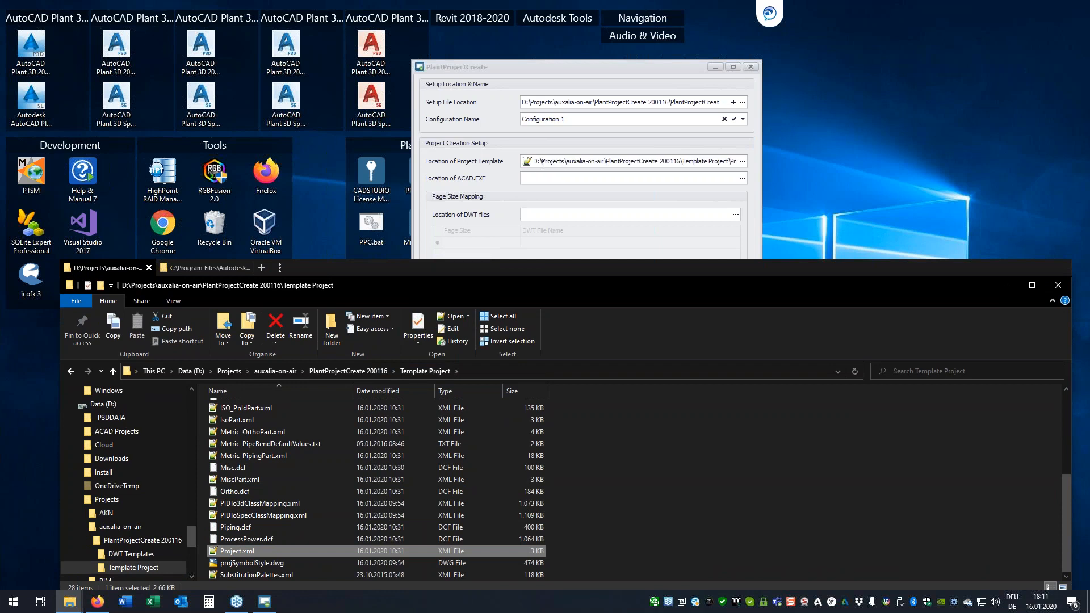
# Set the ACAD.EXE location to acad.exe from the AutoCAD 2020 folder and the DWT files location to the DWT Templates folder.
pyautogui.click(222, 270)
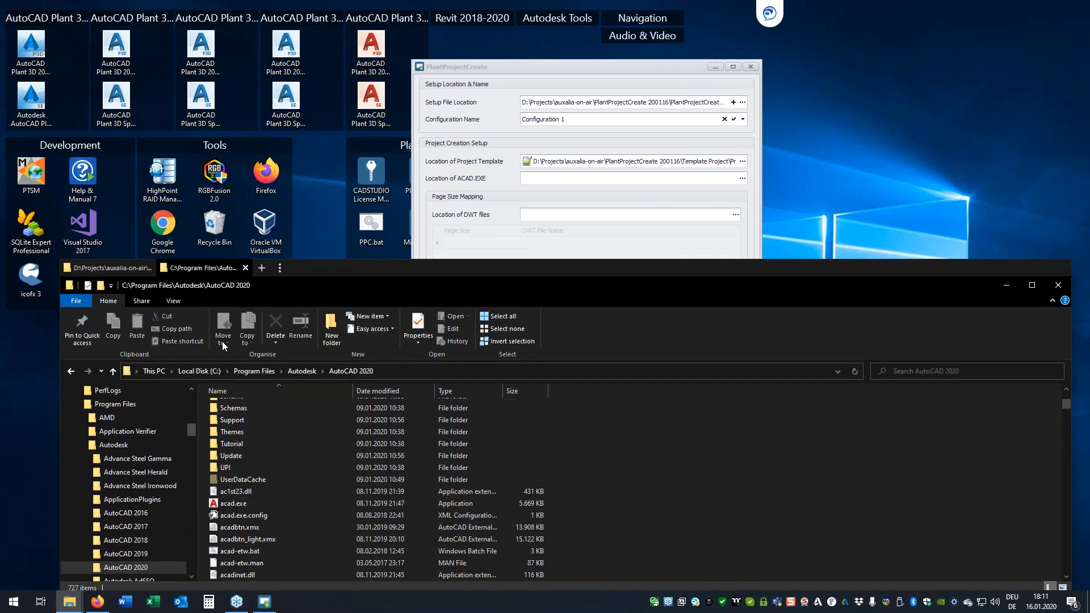
pyautogui.moveTo(234, 504); pyautogui.dragTo(537, 181)
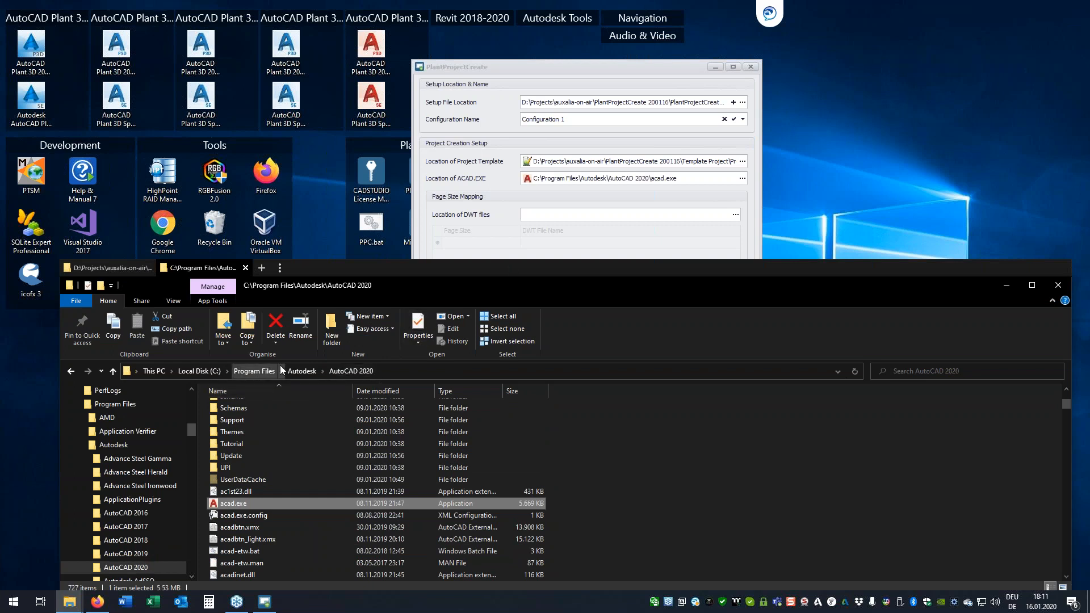
pyautogui.click(106, 266)
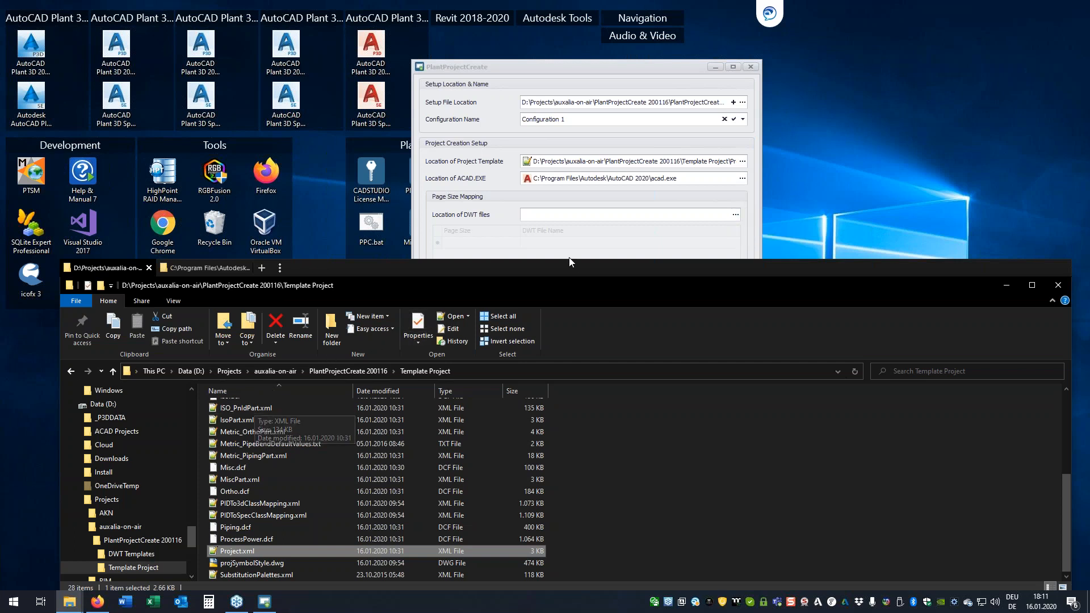
pyautogui.click(341, 371)
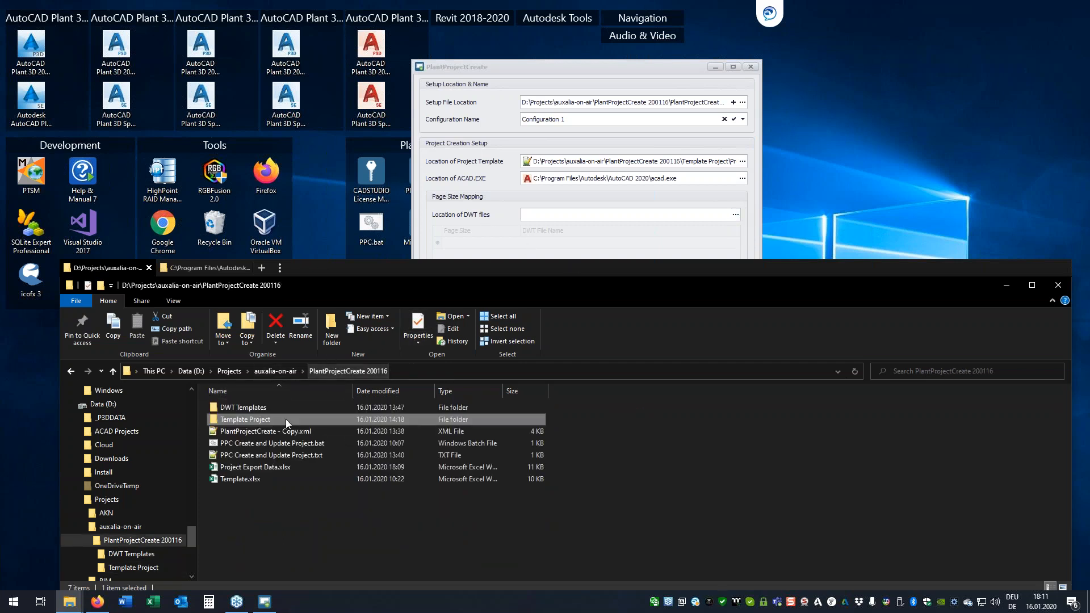
pyautogui.moveTo(260, 407); pyautogui.dragTo(571, 216)
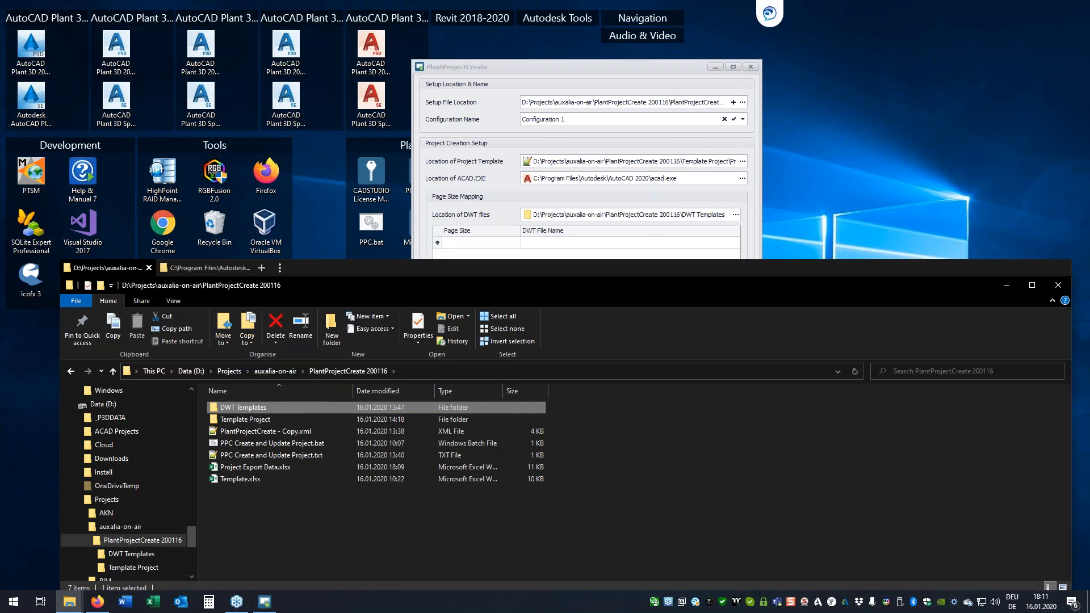
# Map page size A0 to PID ISO A0 -Color Dependent Plot Styles.dwt and A1 to PID ISO A1 -Color Dependent Plot Styles.dwt.
pyautogui.click(533, 67)
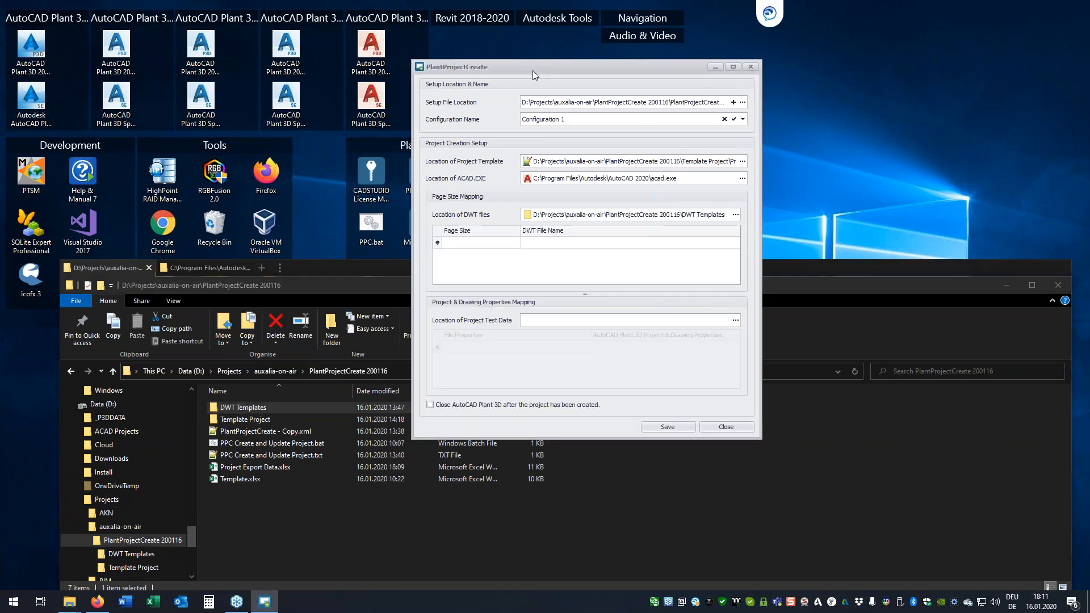
pyautogui.click(511, 243)
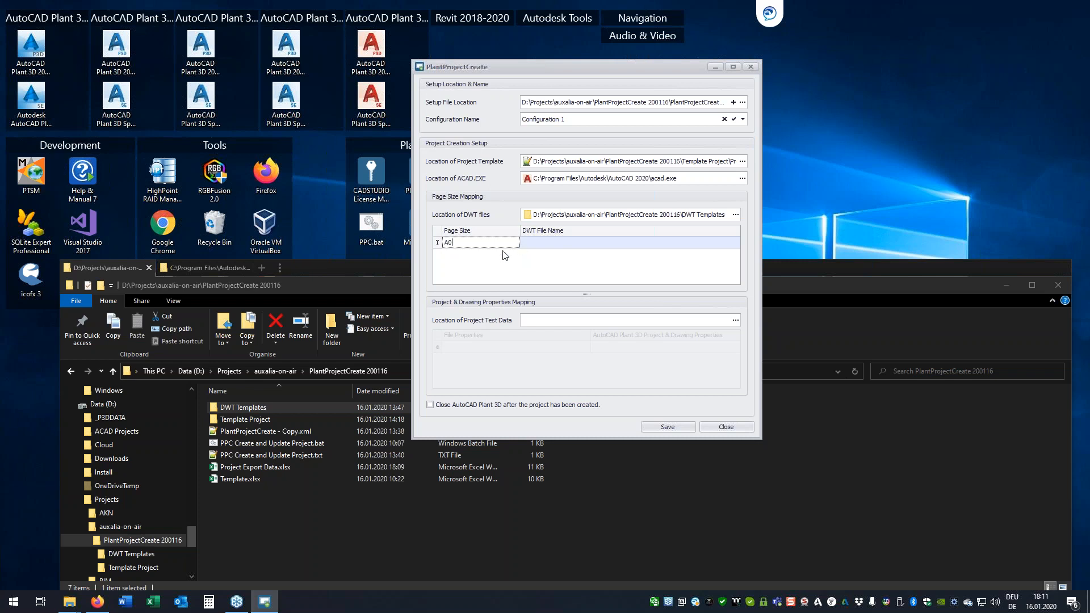
pyautogui.click(548, 250)
pyautogui.click(574, 252)
pyautogui.click(493, 254)
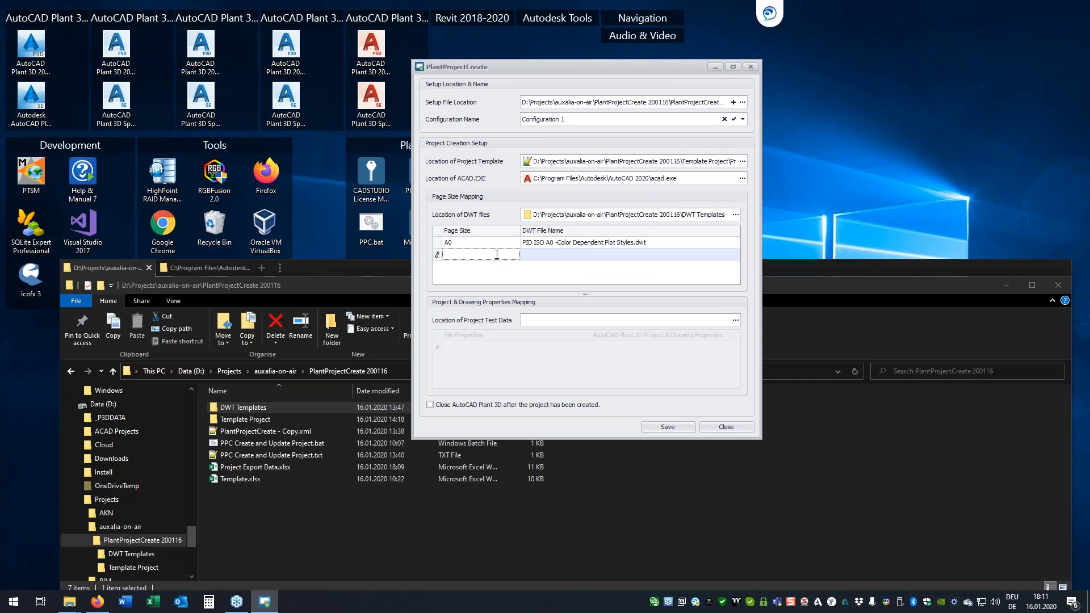
pyautogui.click(580, 255)
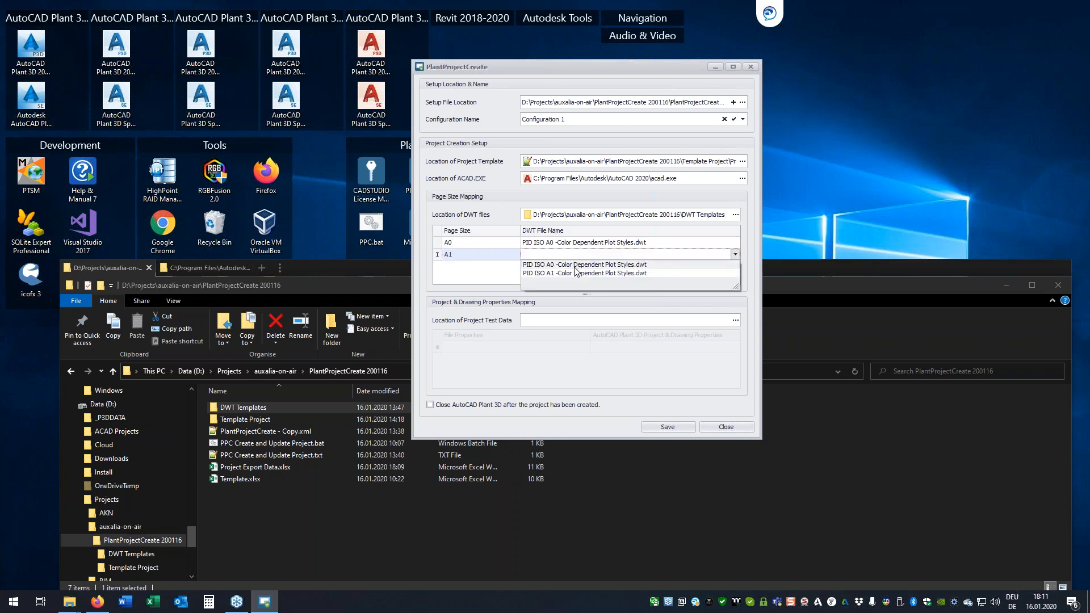
pyautogui.click(578, 276)
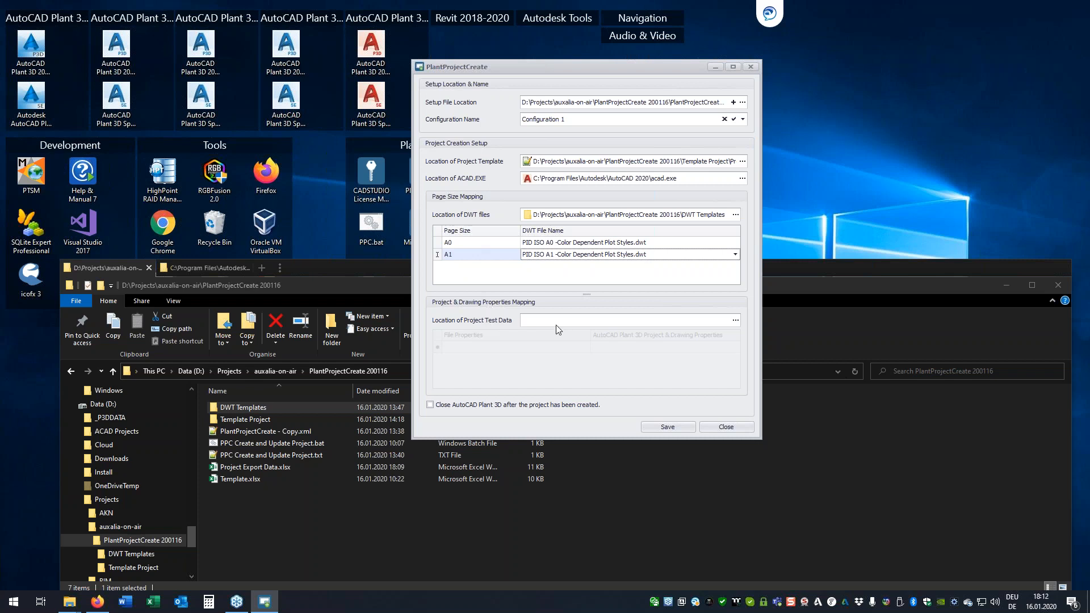
# Set the project test data location to Template.xlsx and map the PROJECTPATH file property to Project Path.
pyautogui.moveTo(237, 481); pyautogui.dragTo(568, 322)
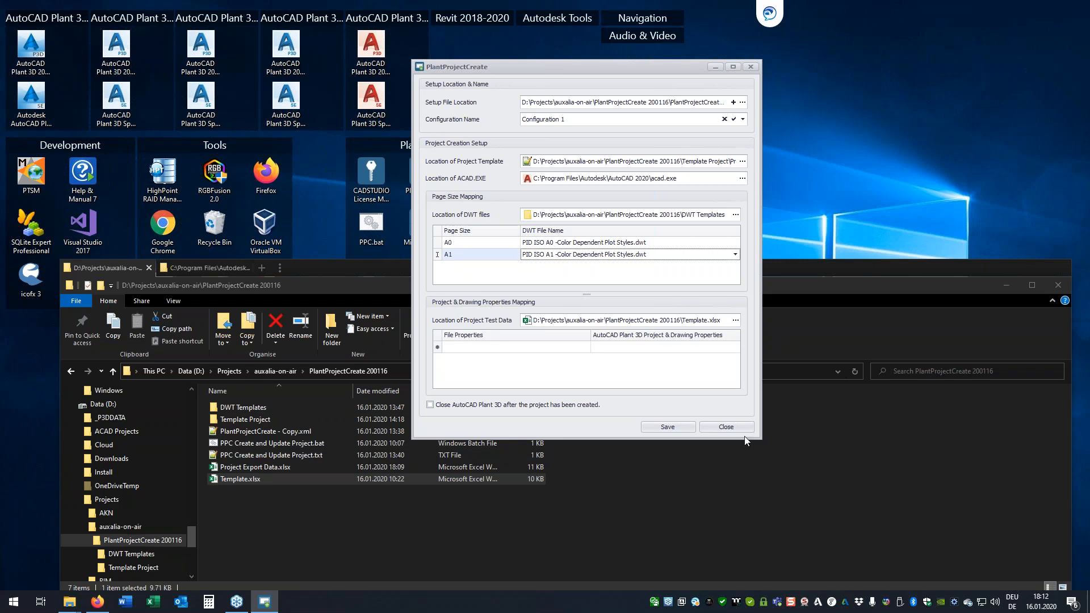
pyautogui.moveTo(743, 437); pyautogui.dragTo(743, 611)
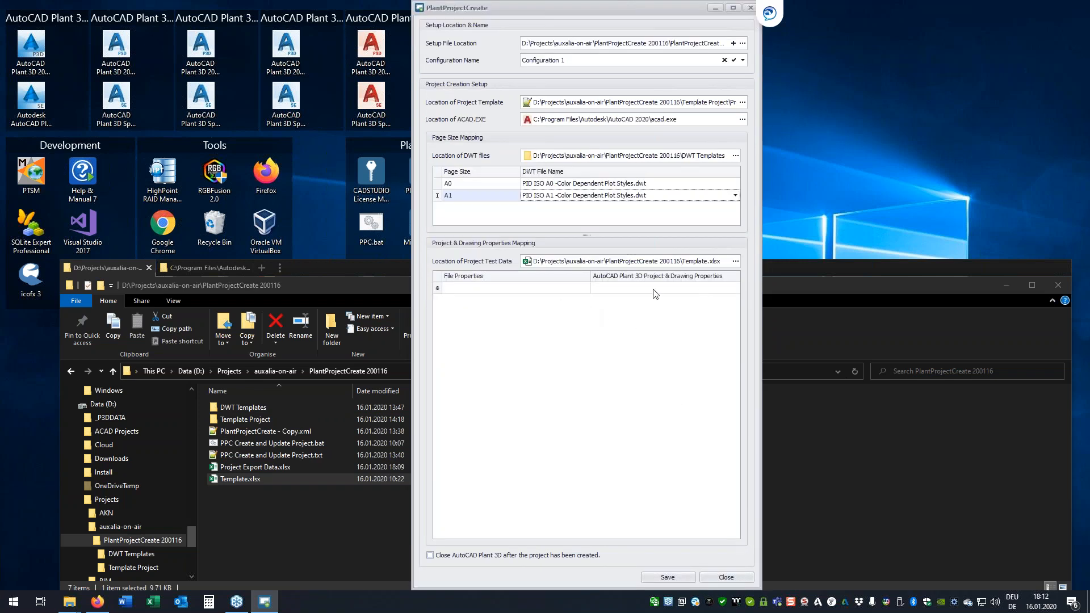
pyautogui.click(580, 290)
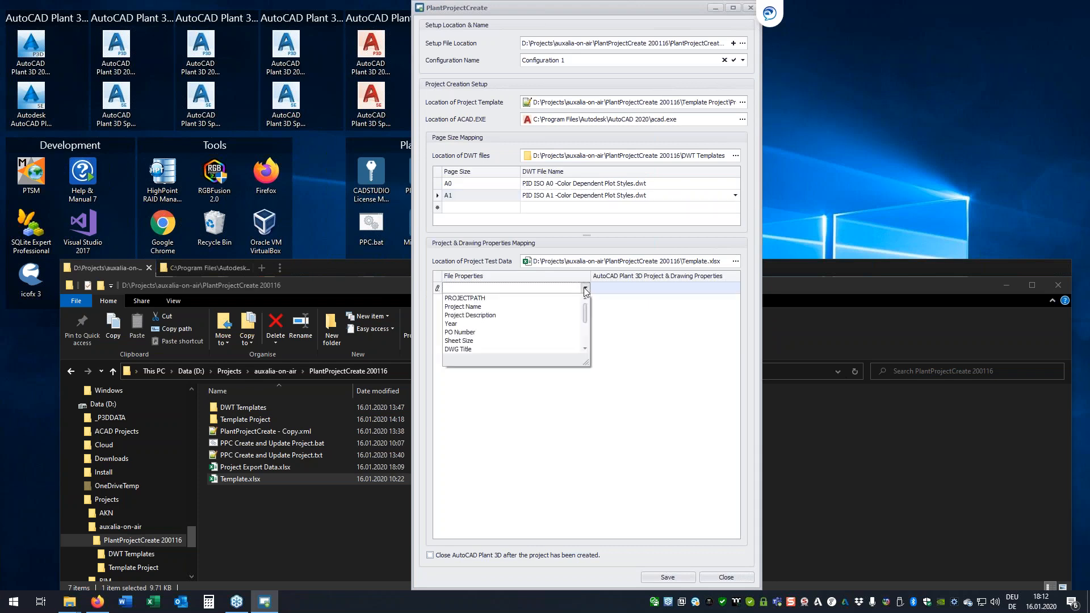
pyautogui.click(486, 299)
pyautogui.click(685, 291)
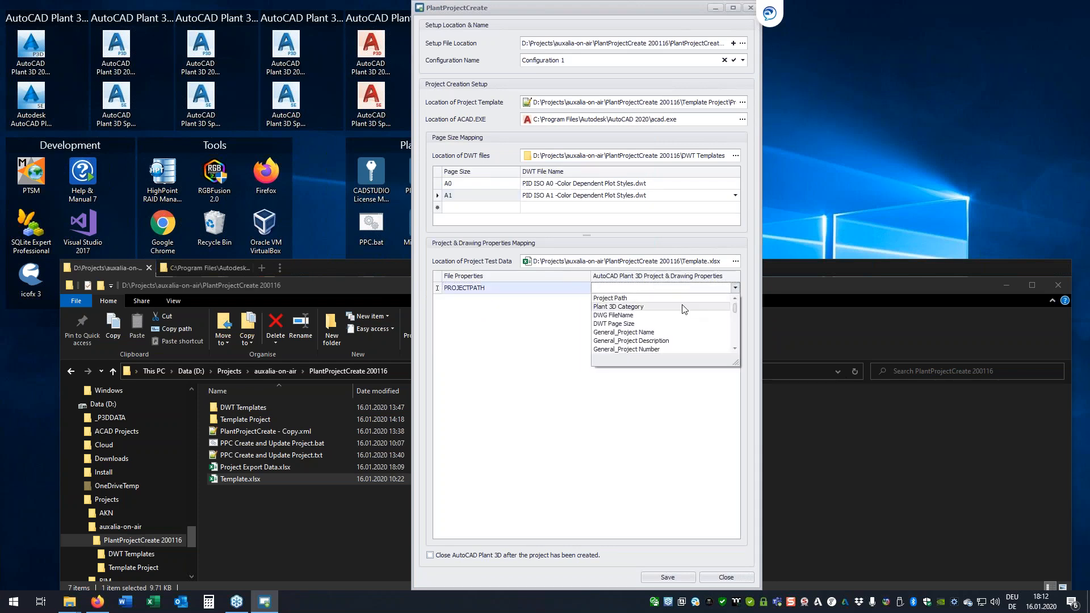
pyautogui.click(623, 299)
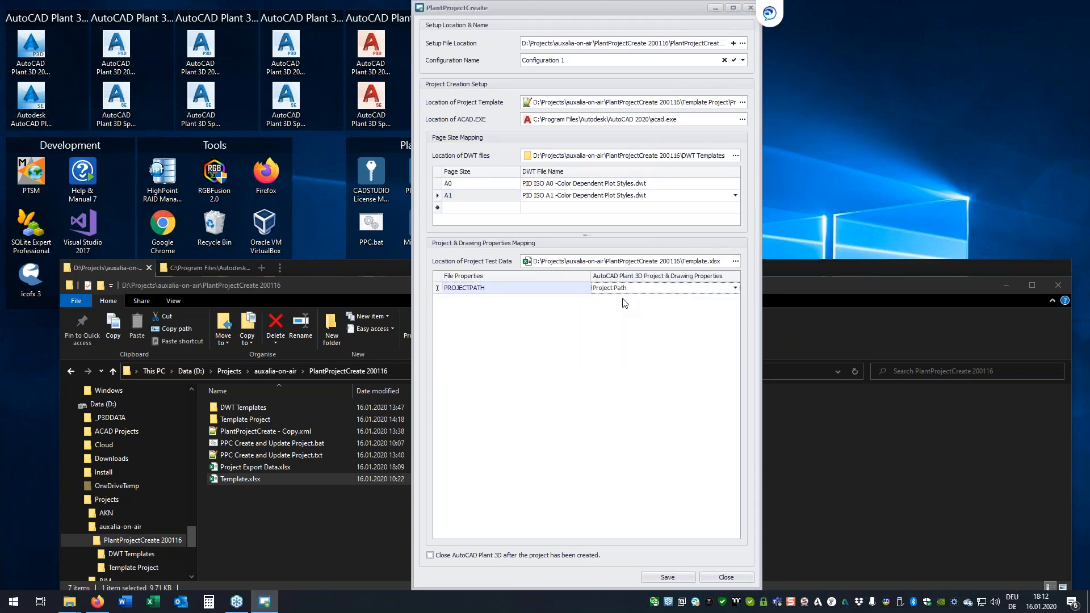
# Add the file properties Project Name, Project Description, Year and PO Number to the properties mapping table.
pyautogui.click(574, 301)
pyautogui.click(479, 320)
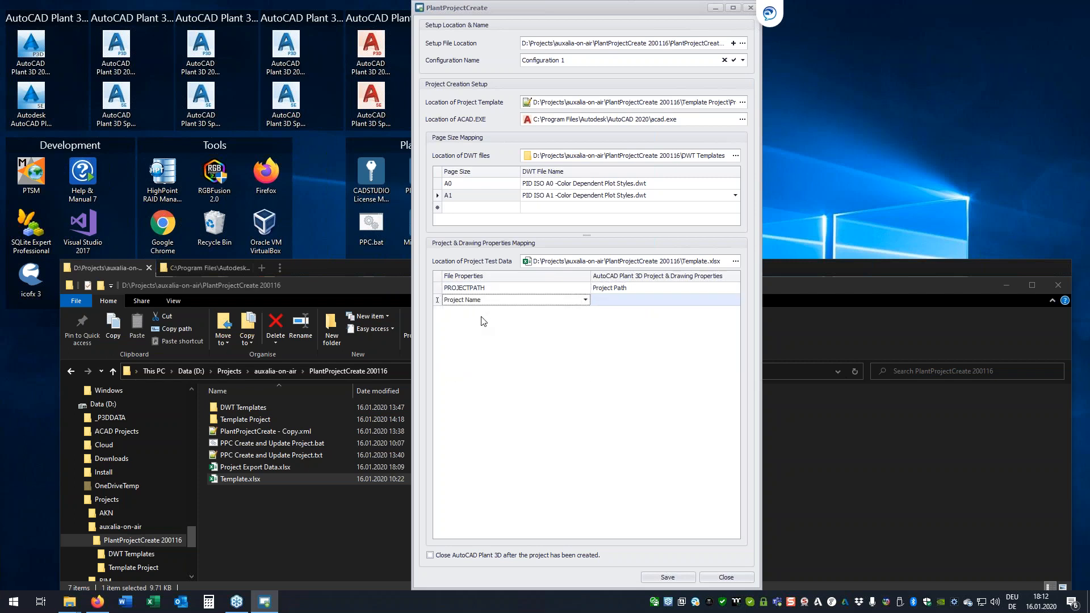
pyautogui.click(480, 314)
pyautogui.click(477, 339)
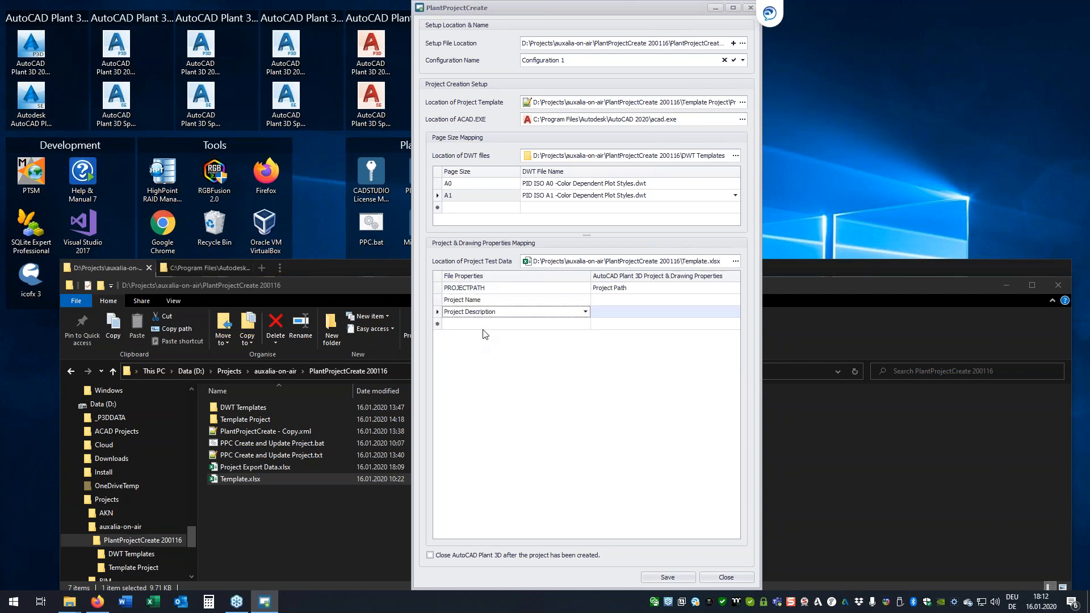
pyautogui.click(483, 325)
pyautogui.click(476, 359)
pyautogui.click(482, 335)
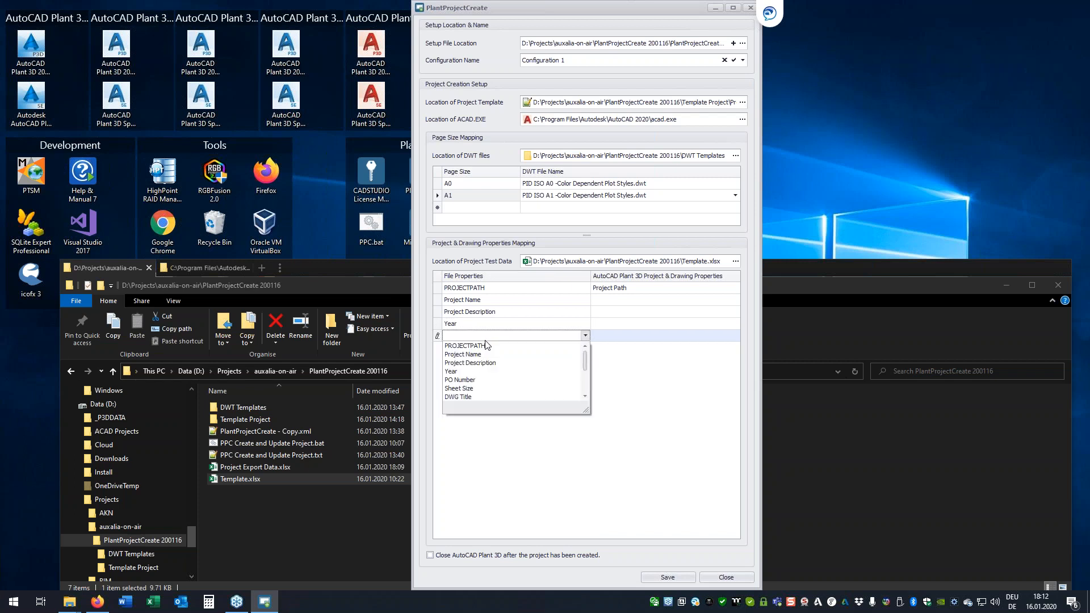
pyautogui.click(470, 380)
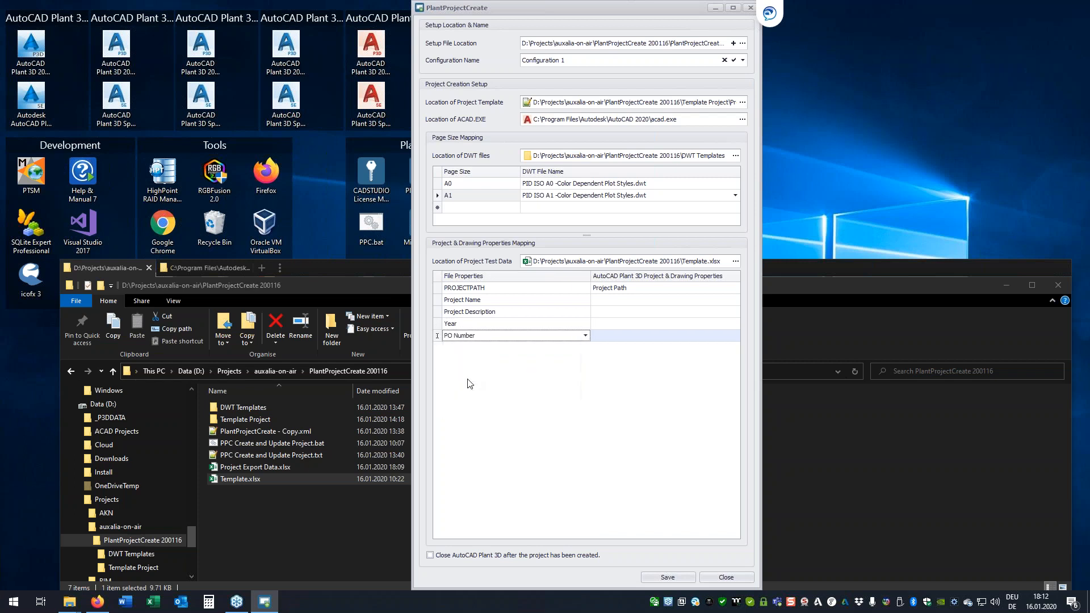
# Look through the available Plant 3D properties and map the Project Name file property to General_Project Name.
pyautogui.click(619, 301)
pyautogui.click(620, 305)
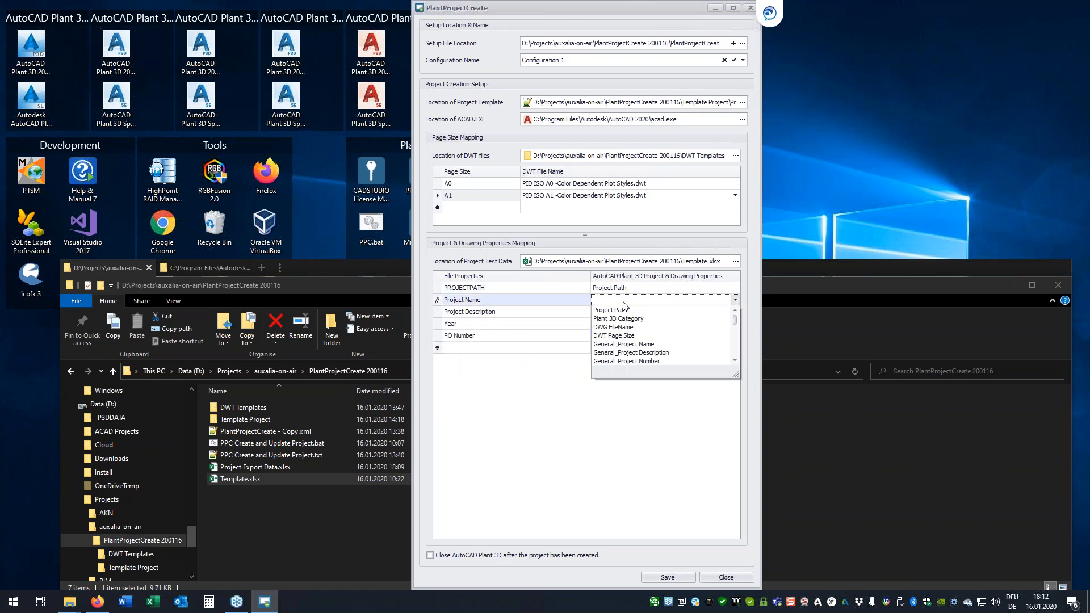
pyautogui.scroll(-10, 632, 326)
pyautogui.scroll(1, 639, 330)
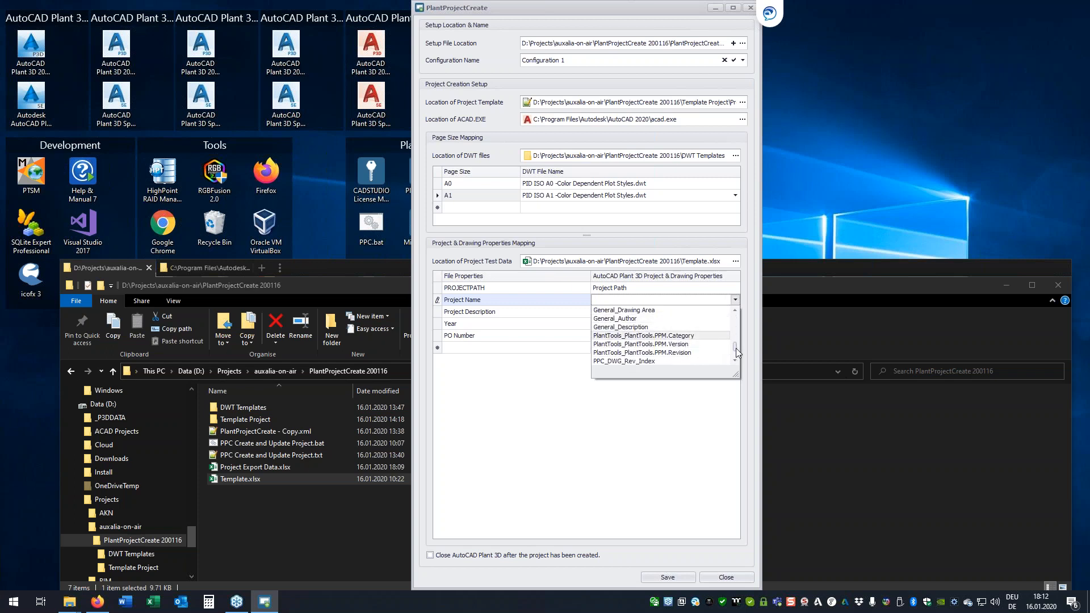
pyautogui.scroll(-1, 736, 347)
pyautogui.moveTo(736, 356); pyautogui.dragTo(736, 332)
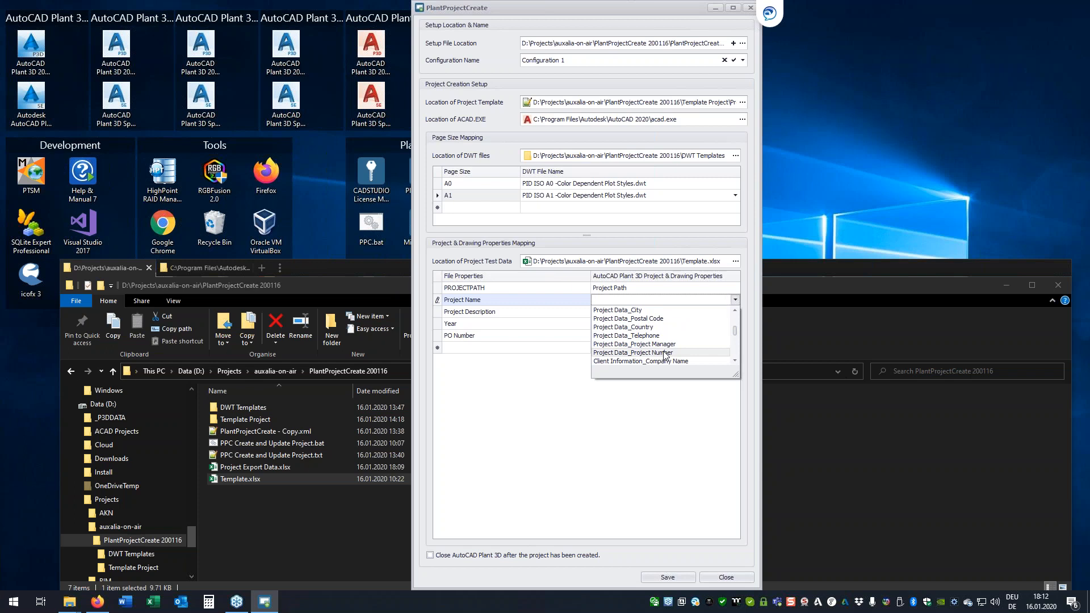
pyautogui.scroll(1, 666, 335)
pyautogui.scroll(1, 664, 327)
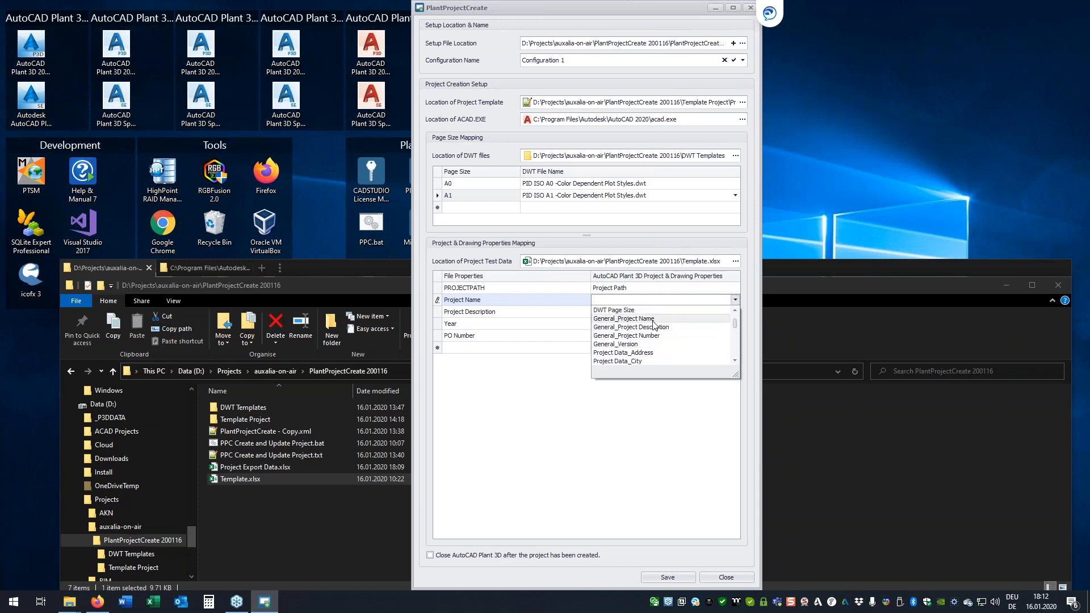
pyautogui.click(654, 320)
# Map the Project Description file property to General_Project Description.
pyautogui.click(653, 314)
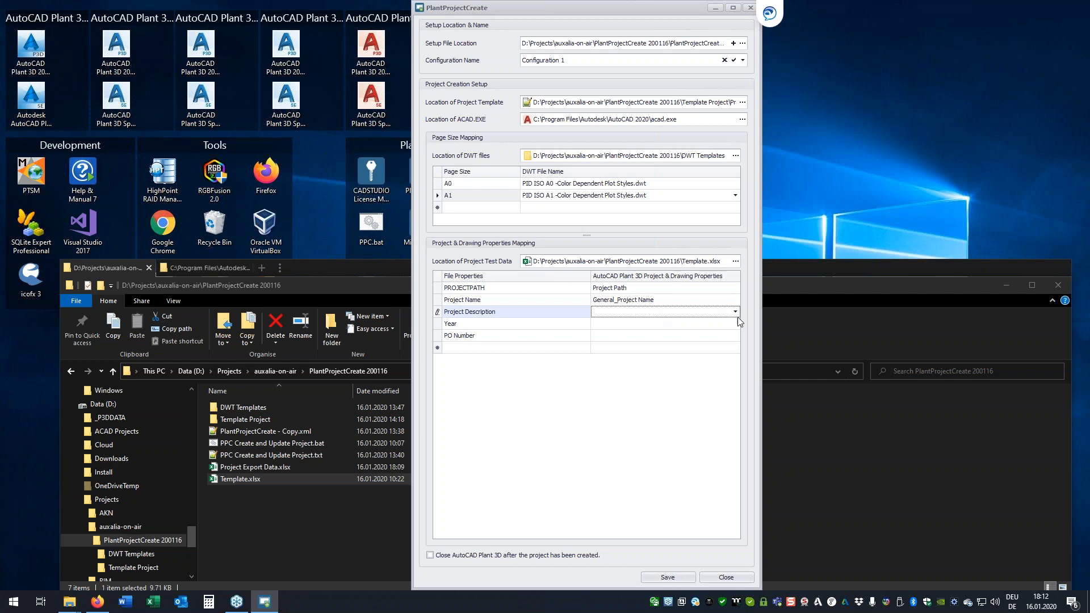
pyautogui.click(654, 315)
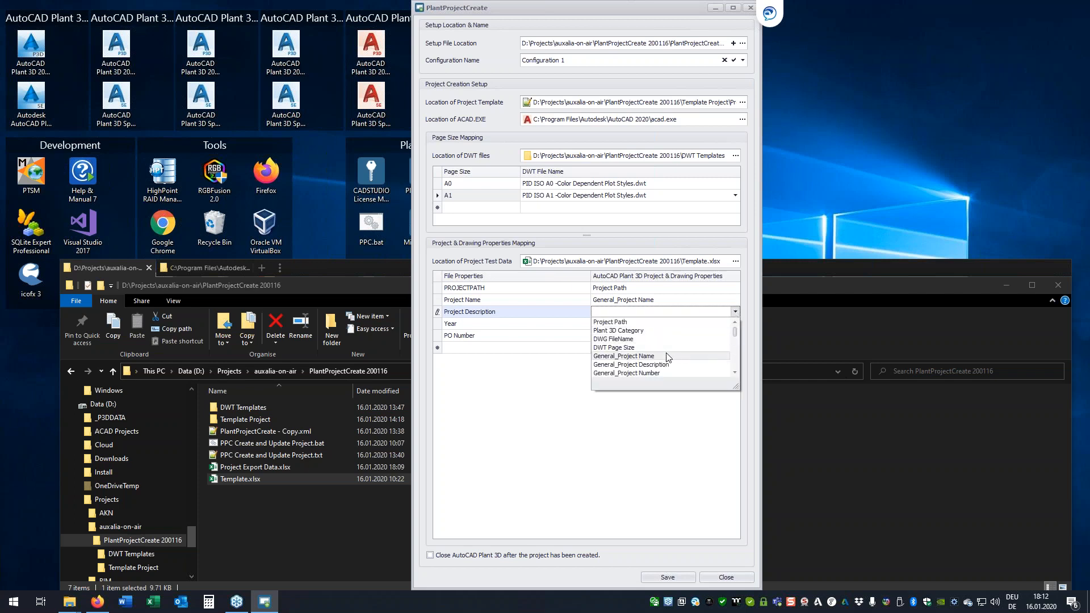
pyautogui.click(658, 365)
# Map the Year file property to PPC_Year.
pyautogui.click(649, 324)
pyautogui.click(650, 324)
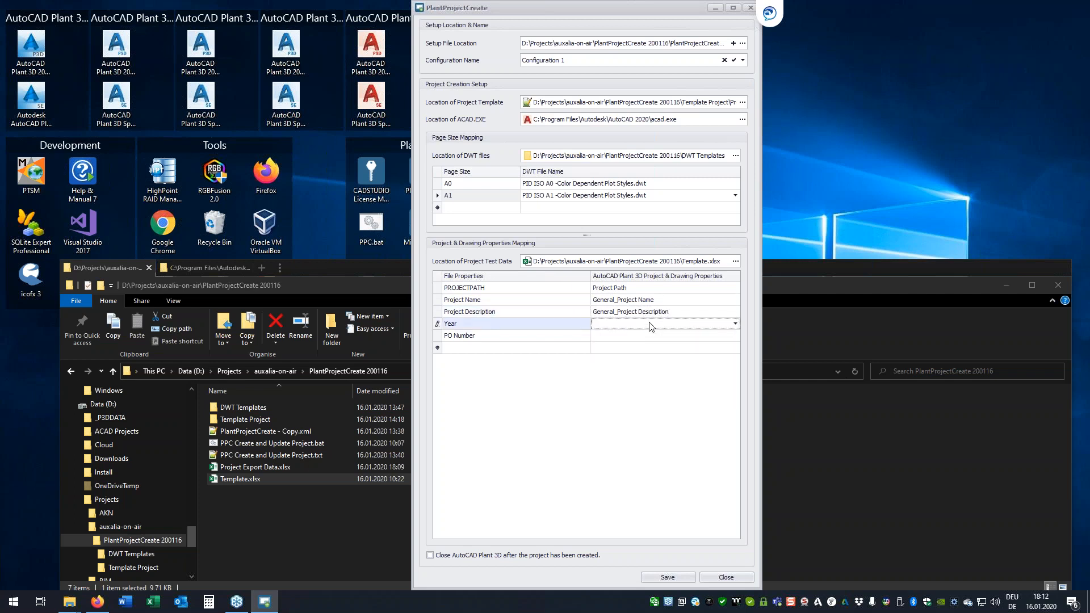
pyautogui.click(650, 325)
pyautogui.scroll(-5, 652, 349)
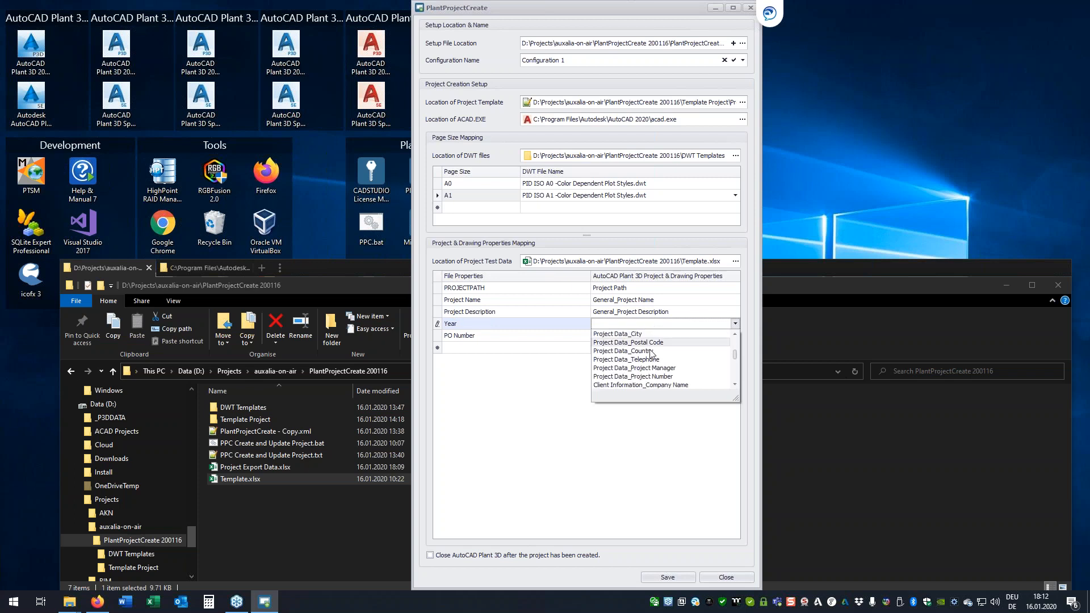
pyautogui.click(617, 343)
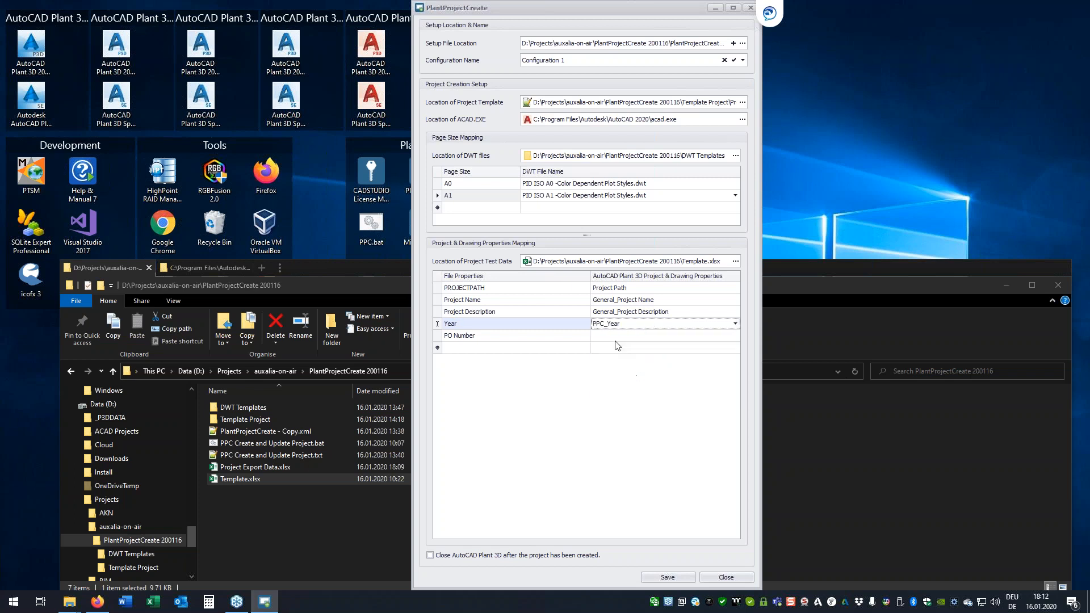
# Map the PO Number file property to PPC_PO Number.
pyautogui.click(620, 339)
pyautogui.click(620, 340)
pyautogui.scroll(-3, 631, 380)
pyautogui.scroll(-1, 630, 380)
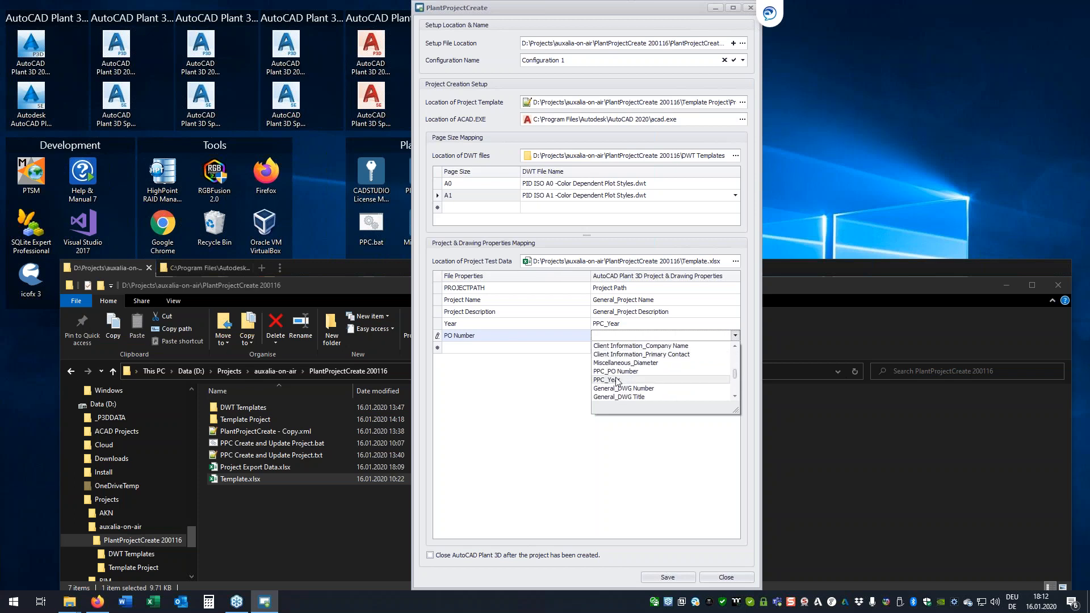
pyautogui.click(621, 371)
# Add the file properties DWG Title, DWG FileName and DWG Number as new rows in the properties mapping table.
pyautogui.click(533, 349)
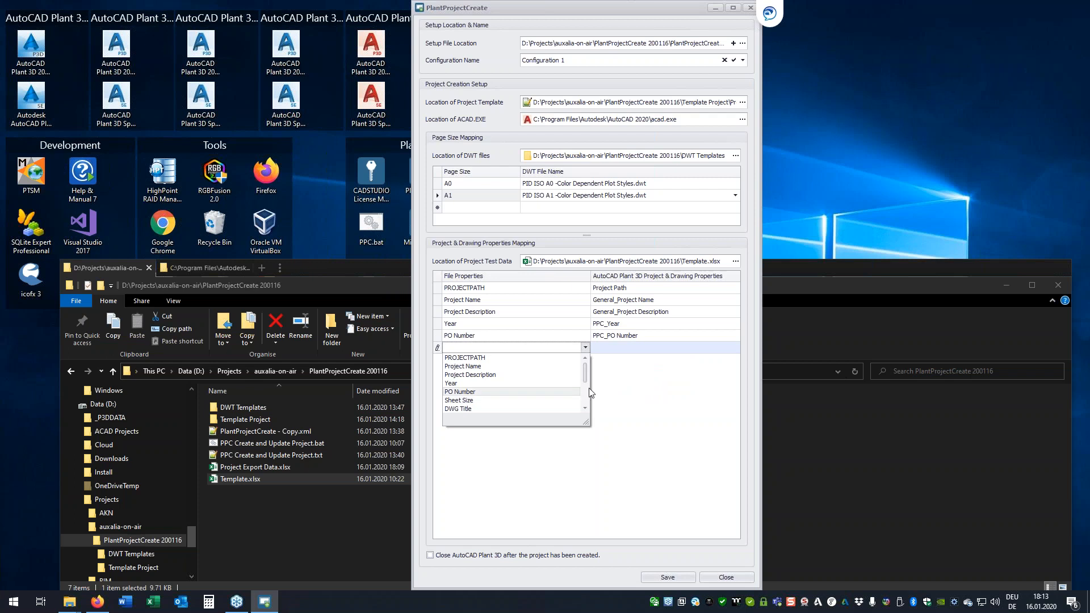
pyautogui.moveTo(587, 369); pyautogui.dragTo(584, 380)
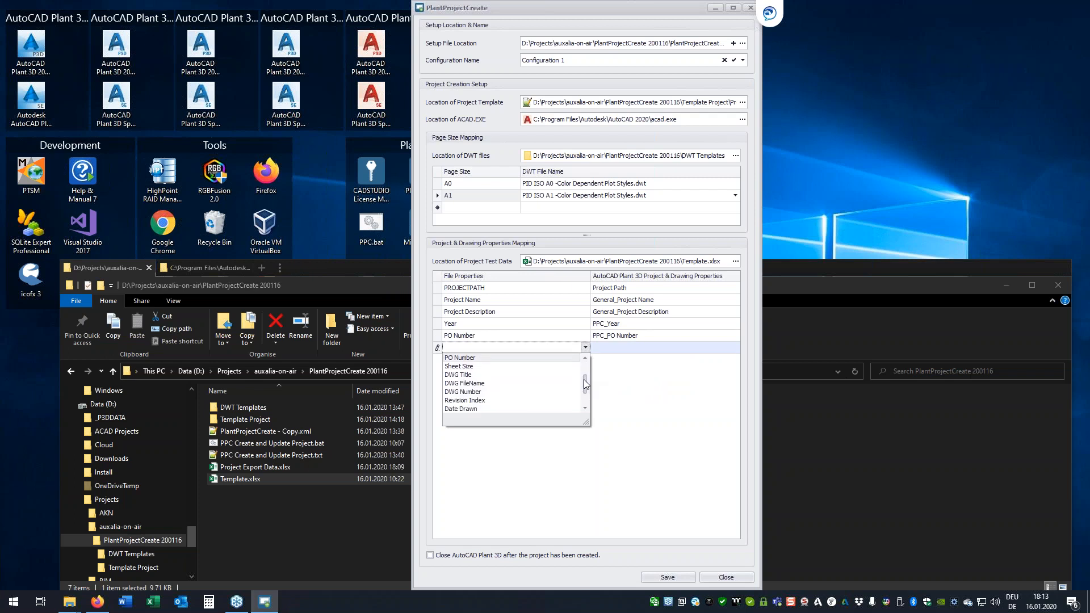
pyautogui.click(468, 376)
pyautogui.click(477, 359)
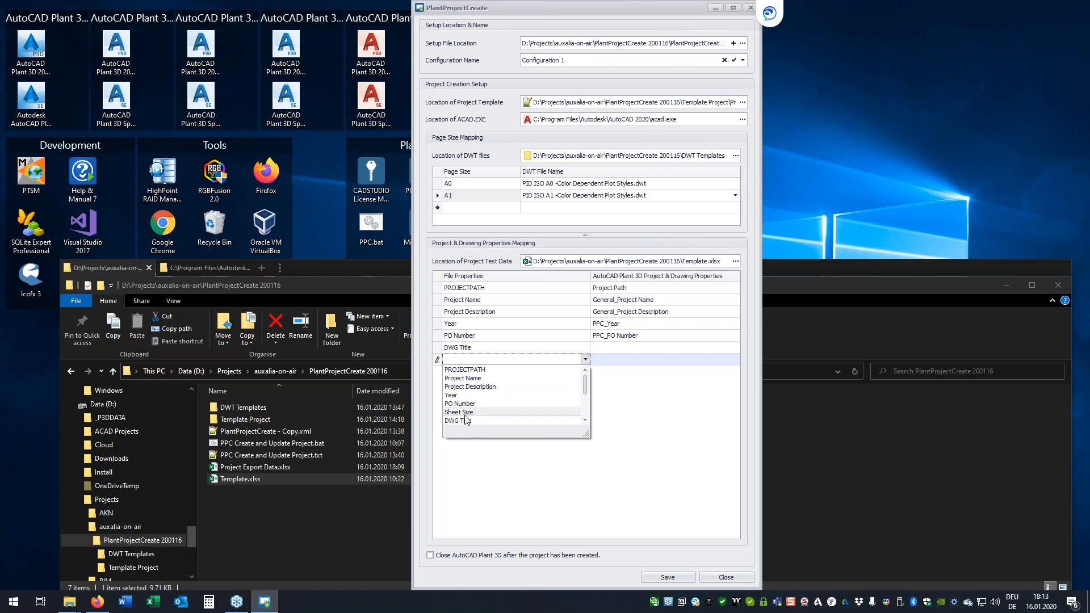
pyautogui.scroll(-3, 469, 429)
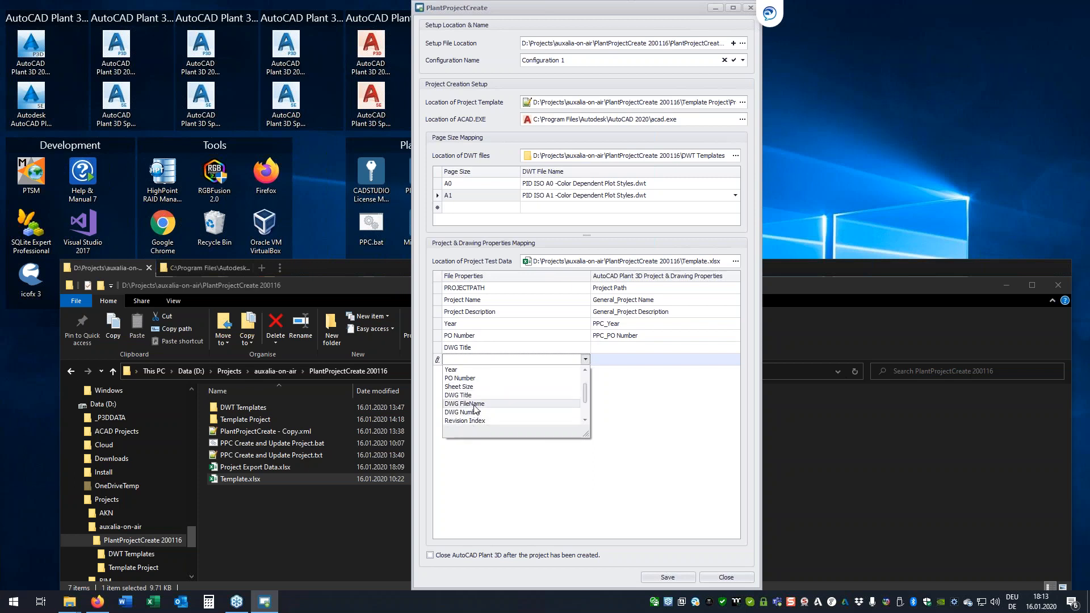
pyautogui.click(475, 406)
pyautogui.click(483, 372)
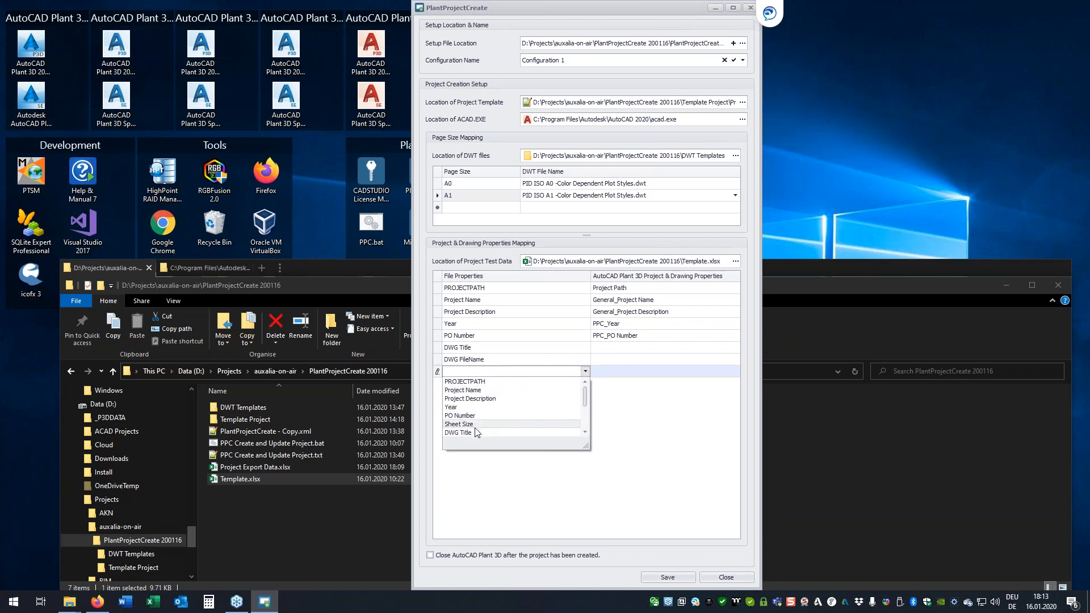
pyautogui.scroll(-3, 472, 433)
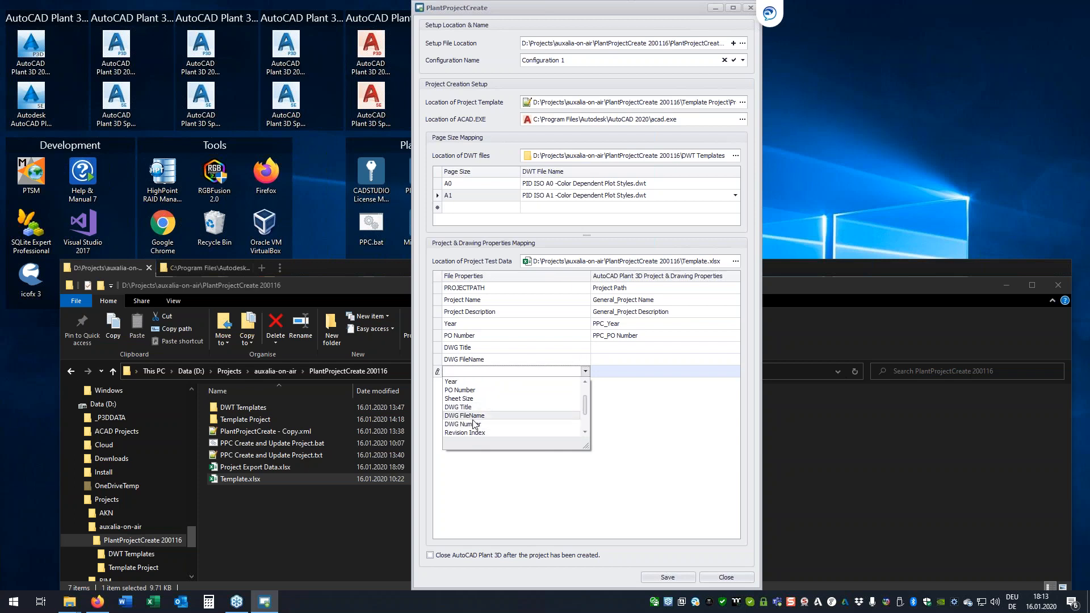
pyautogui.click(475, 426)
# Add the file properties Revision Index, Date Drawn and Date Checked as new rows in the properties mapping table.
pyautogui.click(489, 384)
pyautogui.scroll(-3, 475, 426)
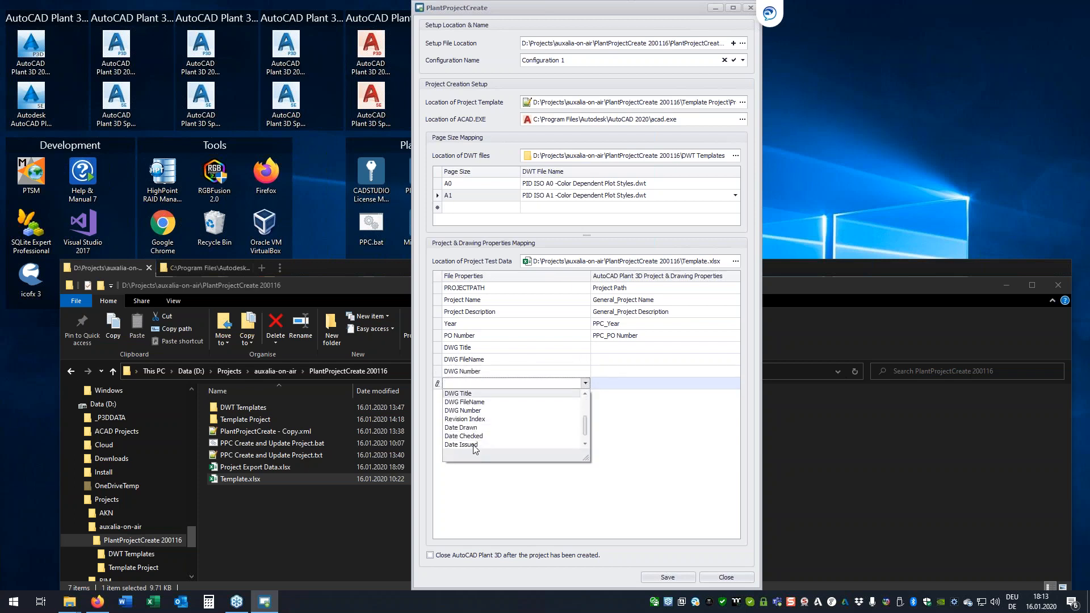
pyautogui.click(470, 410)
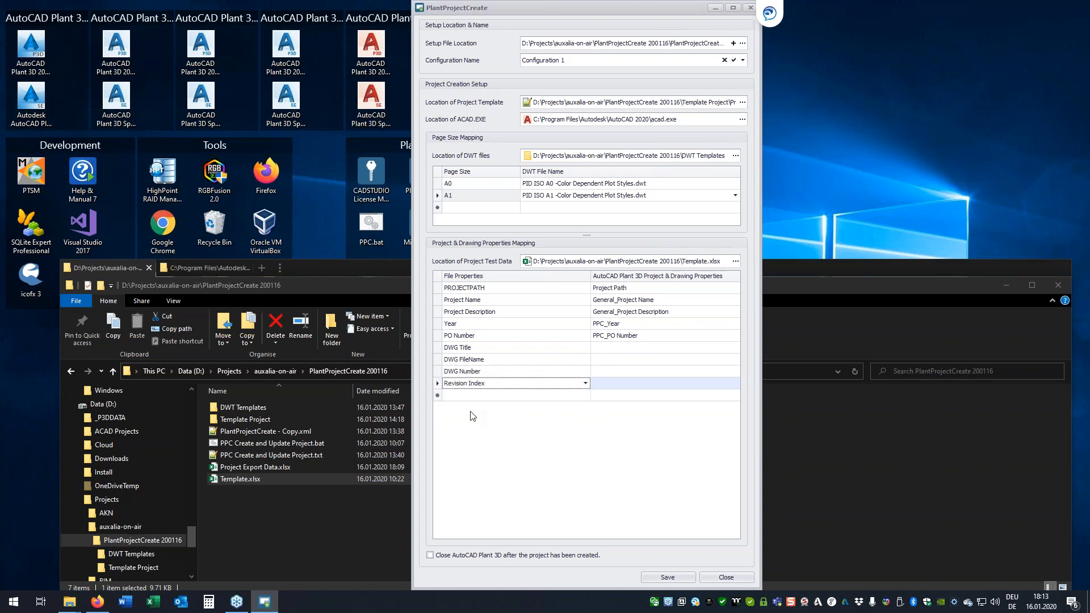
pyautogui.click(480, 398)
pyautogui.scroll(-3, 473, 440)
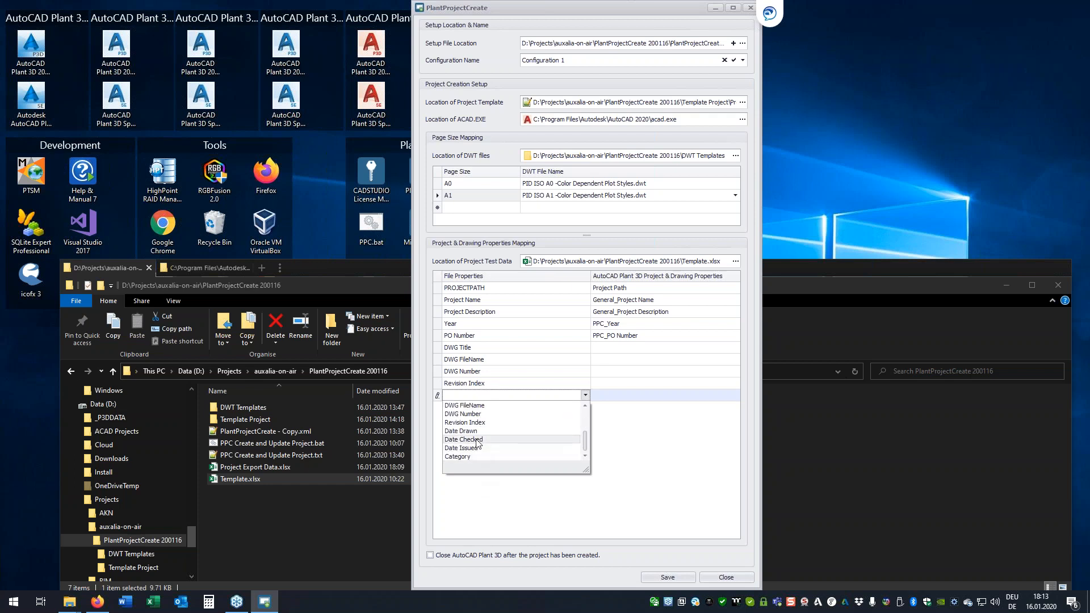
pyautogui.click(473, 433)
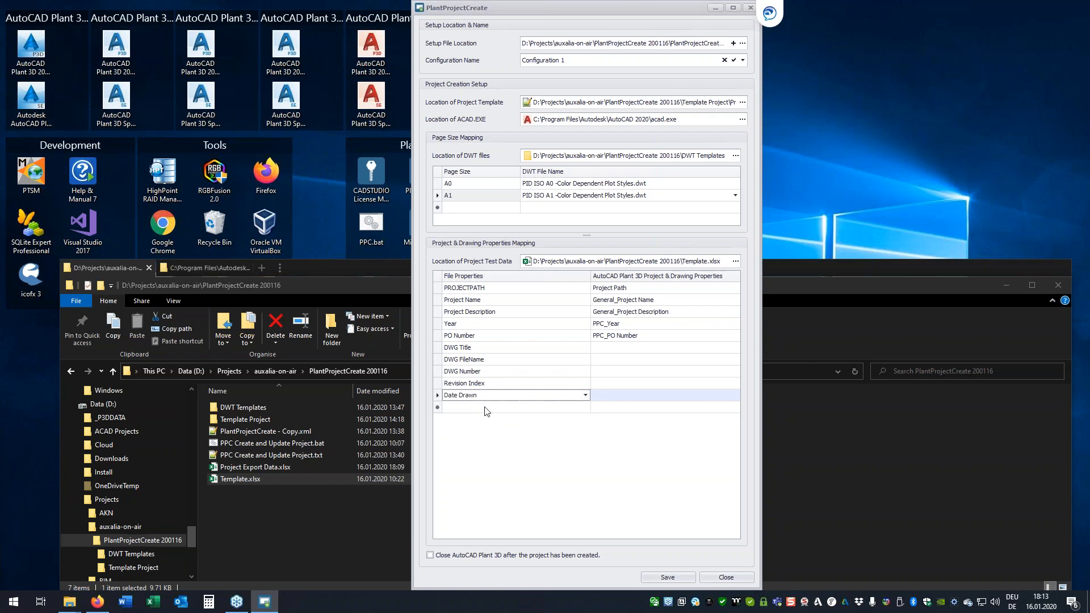
pyautogui.click(489, 409)
pyautogui.click(488, 410)
pyautogui.scroll(-3, 488, 432)
pyautogui.click(474, 456)
# Add the file properties Date Issued and Category as new rows in the properties mapping table.
pyautogui.click(483, 419)
pyautogui.click(484, 421)
pyautogui.scroll(-3, 480, 454)
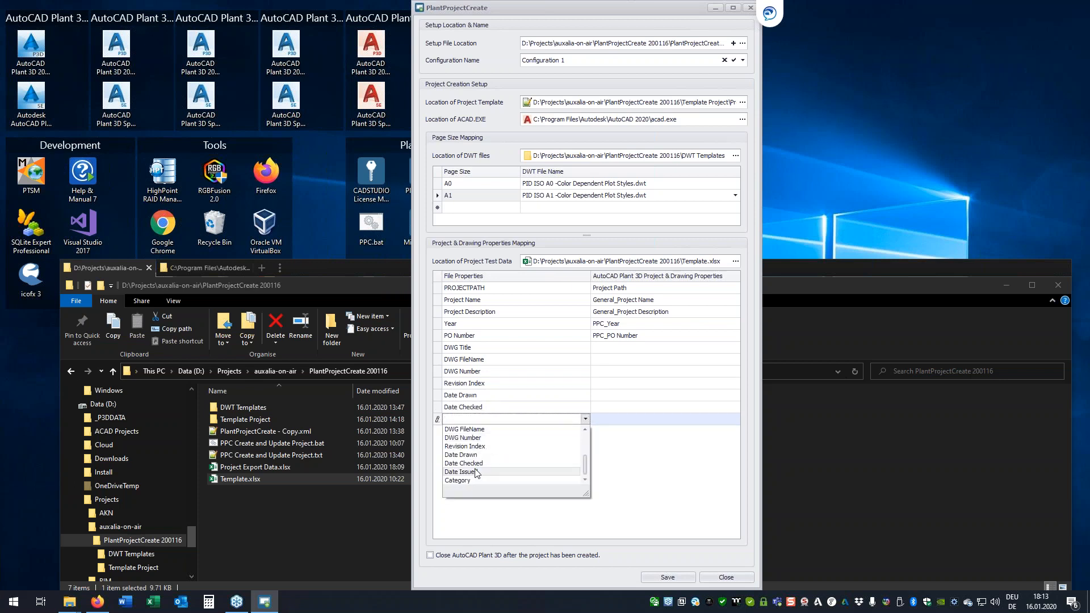
pyautogui.click(476, 472)
pyautogui.click(486, 432)
pyautogui.scroll(-3, 479, 486)
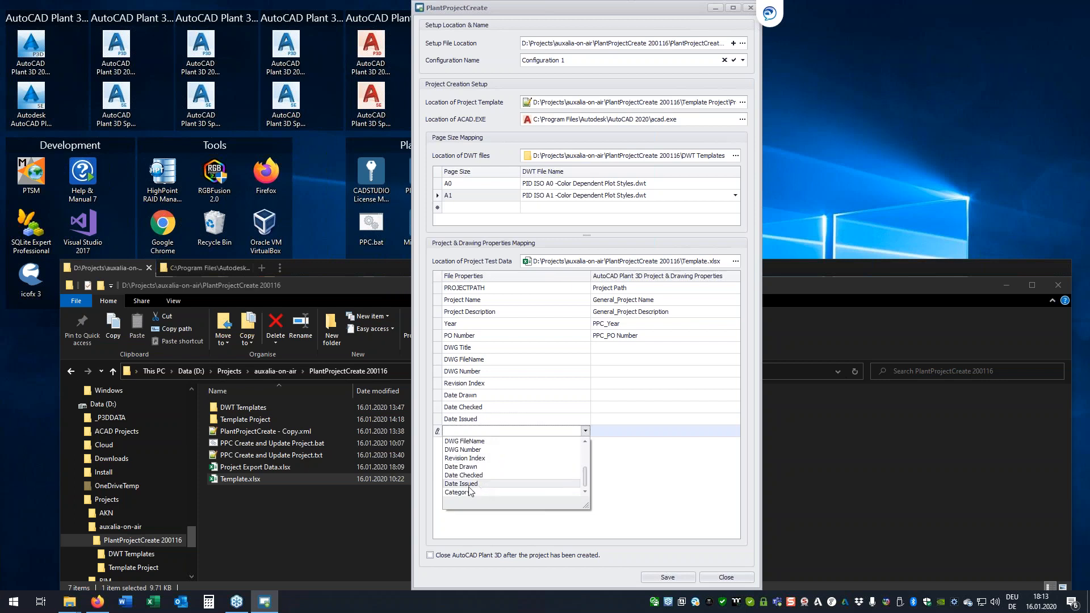
pyautogui.click(458, 493)
# Map the Category file property to Plant 3D Category.
pyautogui.click(622, 432)
pyautogui.scroll(-5, 642, 482)
pyautogui.scroll(4, 646, 482)
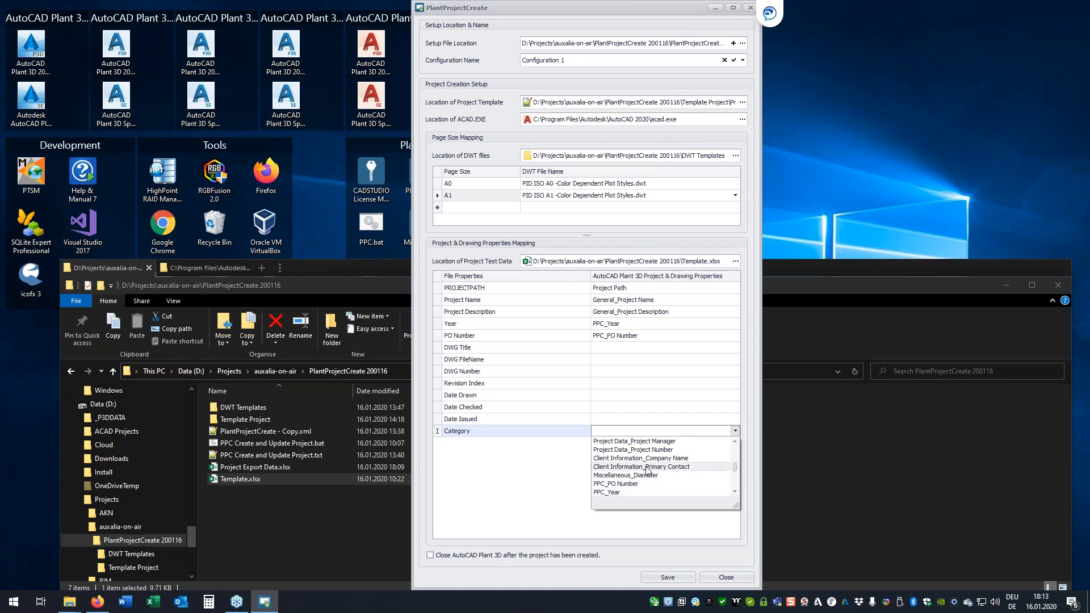
pyautogui.scroll(5, 648, 470)
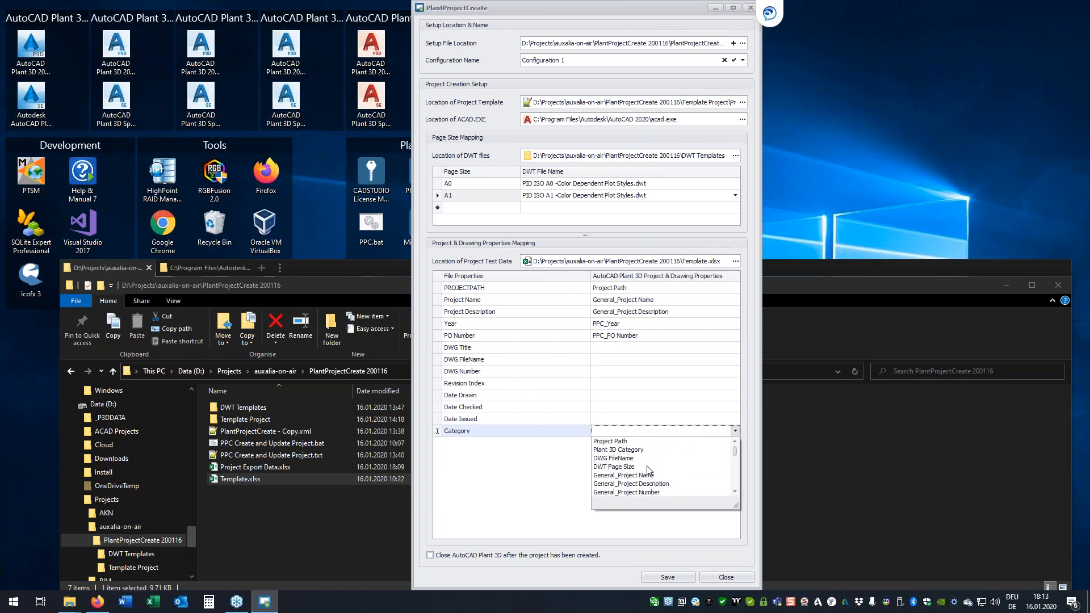
pyautogui.click(619, 451)
# Map Date Issued to PPC_DWG_Issue_Date and Date Checked to PPC_DWG_Check_Date.
pyautogui.click(618, 420)
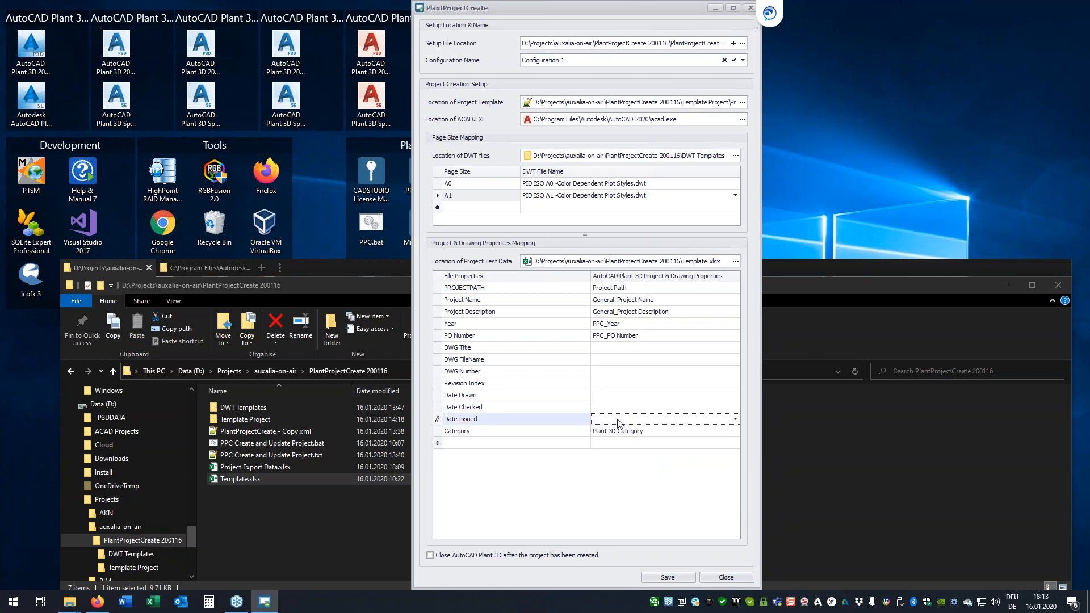
pyautogui.click(619, 422)
pyautogui.scroll(-8, 636, 471)
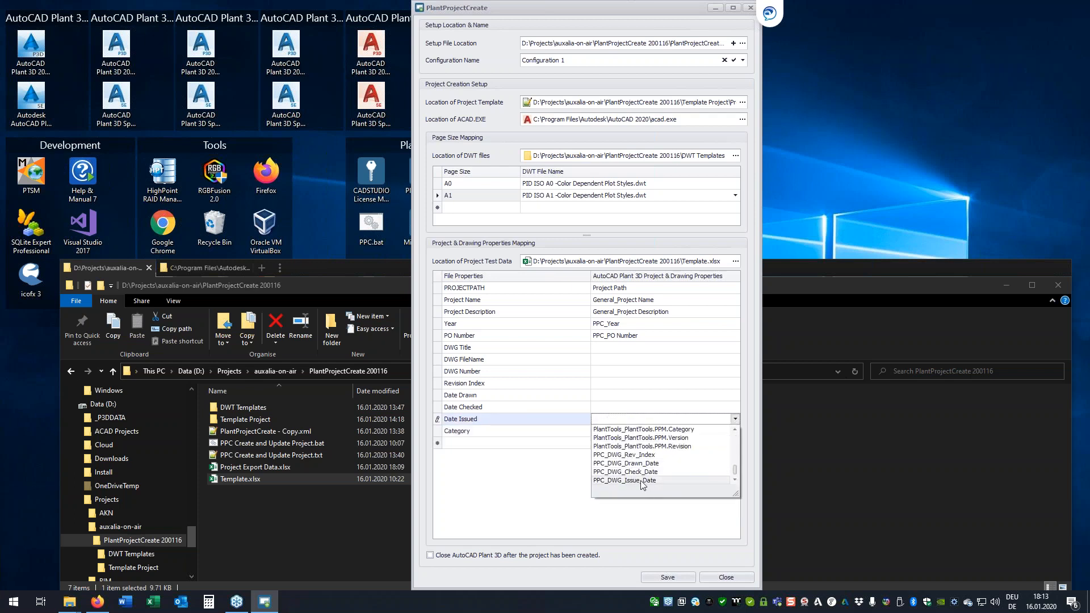
pyautogui.click(641, 480)
pyautogui.click(628, 410)
pyautogui.click(628, 410)
pyautogui.click(628, 410)
pyautogui.scroll(-6, 641, 457)
pyautogui.click(642, 464)
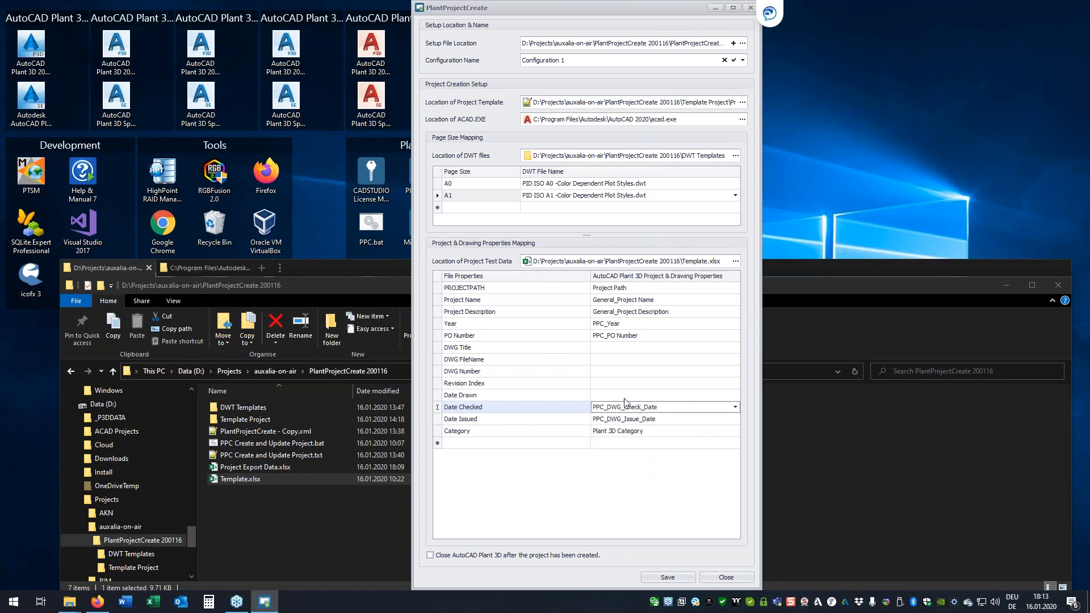
# Map Date Drawn to PPC_DWG_Drawn_Date and Revision Index to PPC_DWG_Rev_Index.
pyautogui.click(628, 396)
pyautogui.click(629, 397)
pyautogui.scroll(-6, 631, 408)
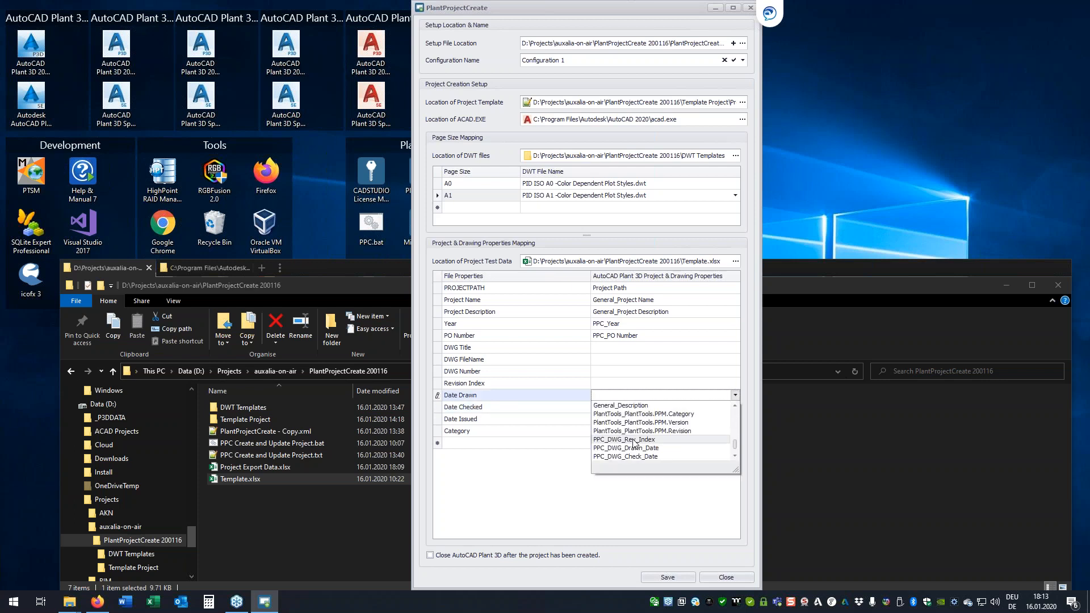
pyautogui.click(640, 437)
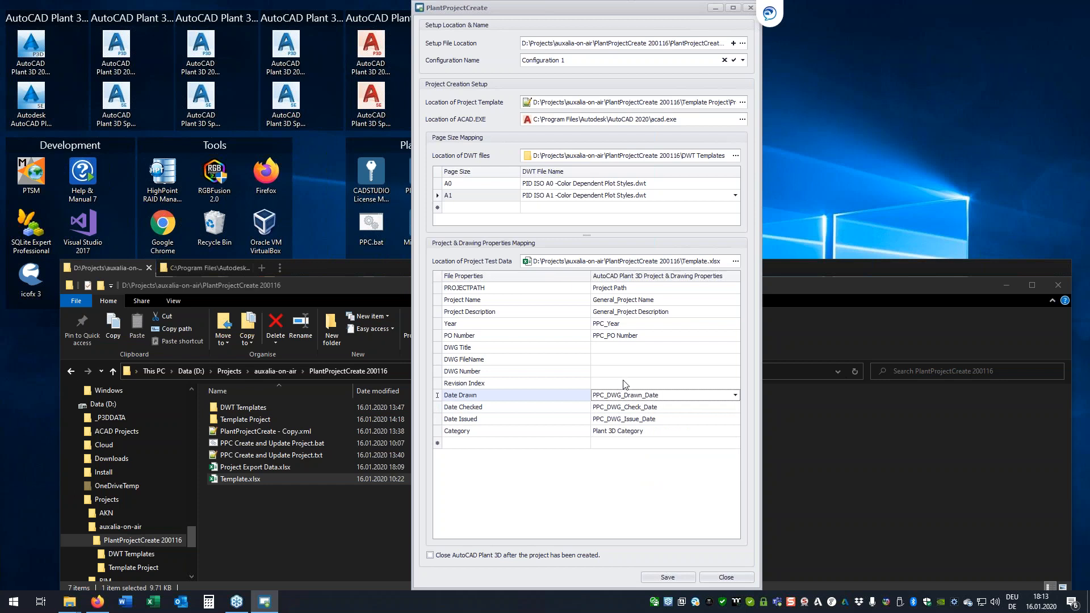
pyautogui.click(626, 385)
pyautogui.click(626, 384)
pyautogui.click(629, 389)
pyautogui.scroll(-3, 632, 408)
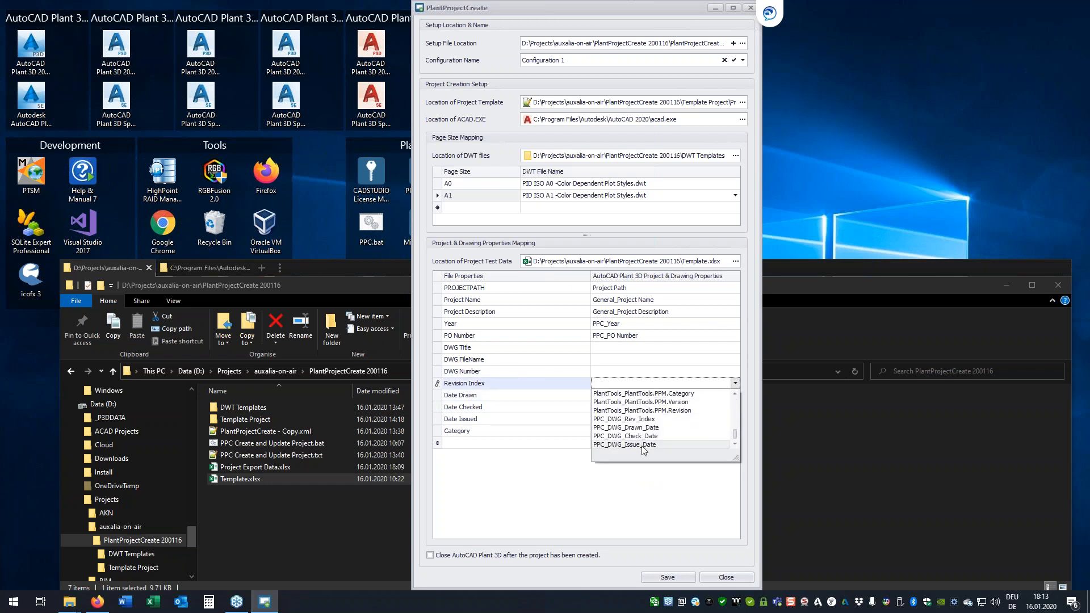
pyautogui.click(647, 423)
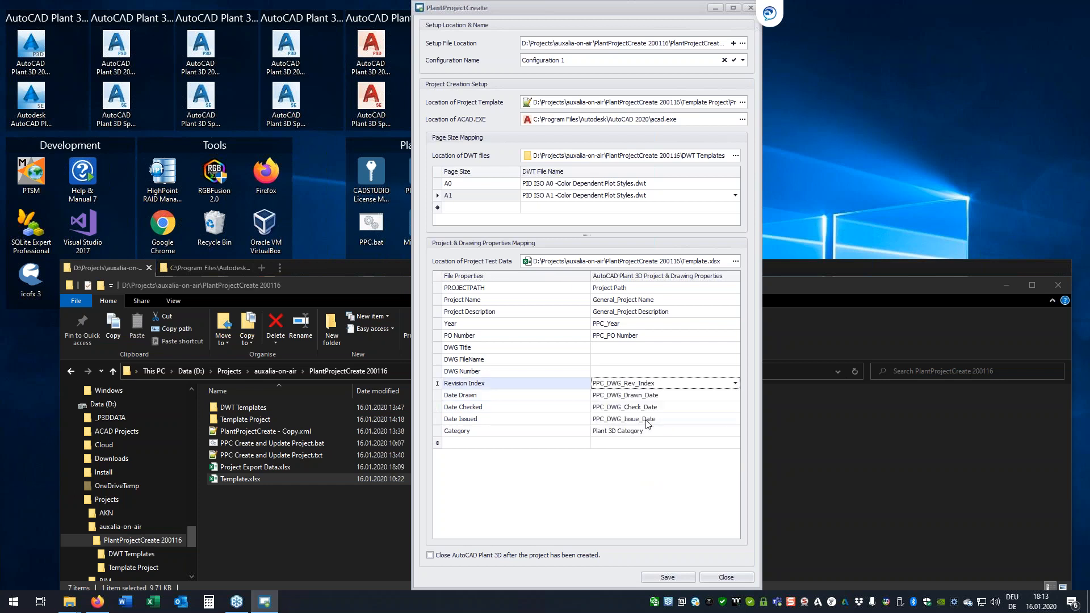
# Map the DWG FileName file property to the Plant 3D property DWG FileName.
pyautogui.click(623, 362)
pyautogui.click(623, 362)
pyautogui.click(624, 362)
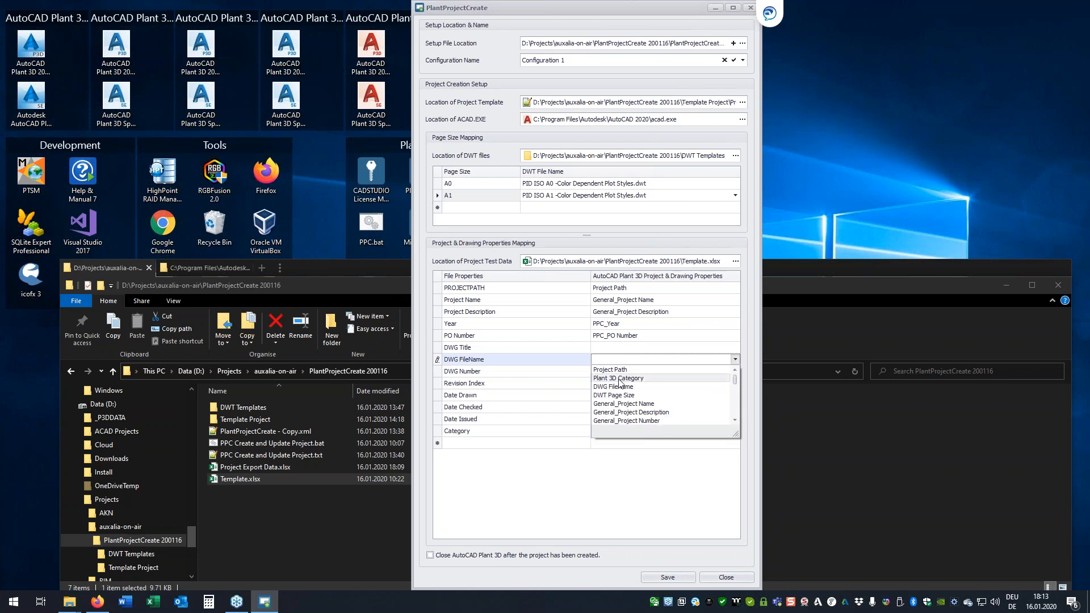
pyautogui.click(624, 387)
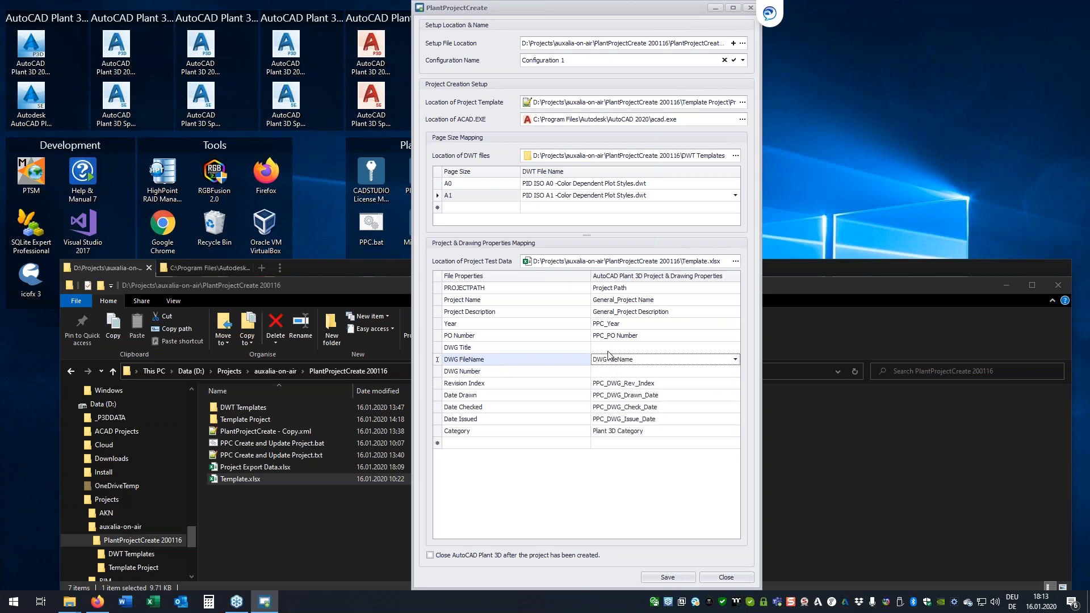
# Add the file property Sheet Size to the mapping table and map it to DWT Page Size.
pyautogui.click(608, 351)
pyautogui.click(609, 351)
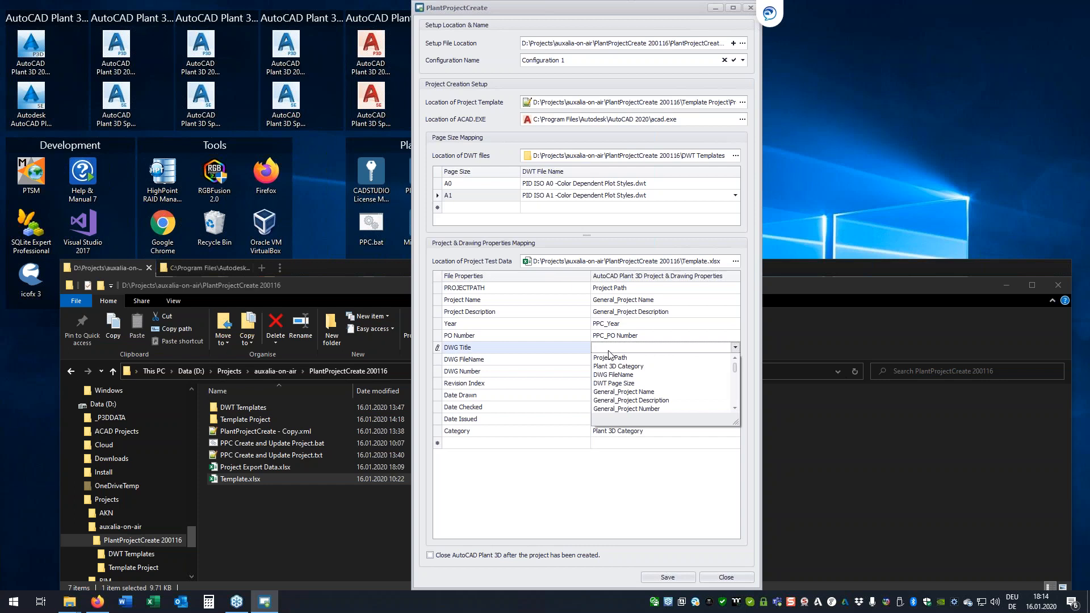
pyautogui.click(512, 445)
pyautogui.click(512, 445)
pyautogui.click(512, 445)
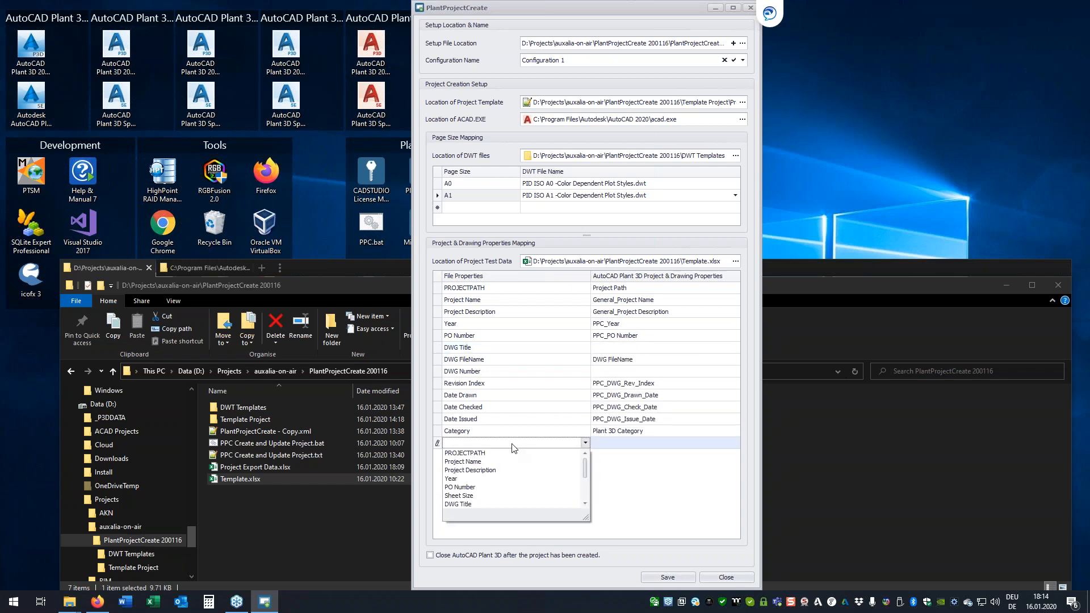
pyautogui.click(471, 496)
pyautogui.click(626, 444)
pyautogui.click(626, 445)
pyautogui.click(627, 445)
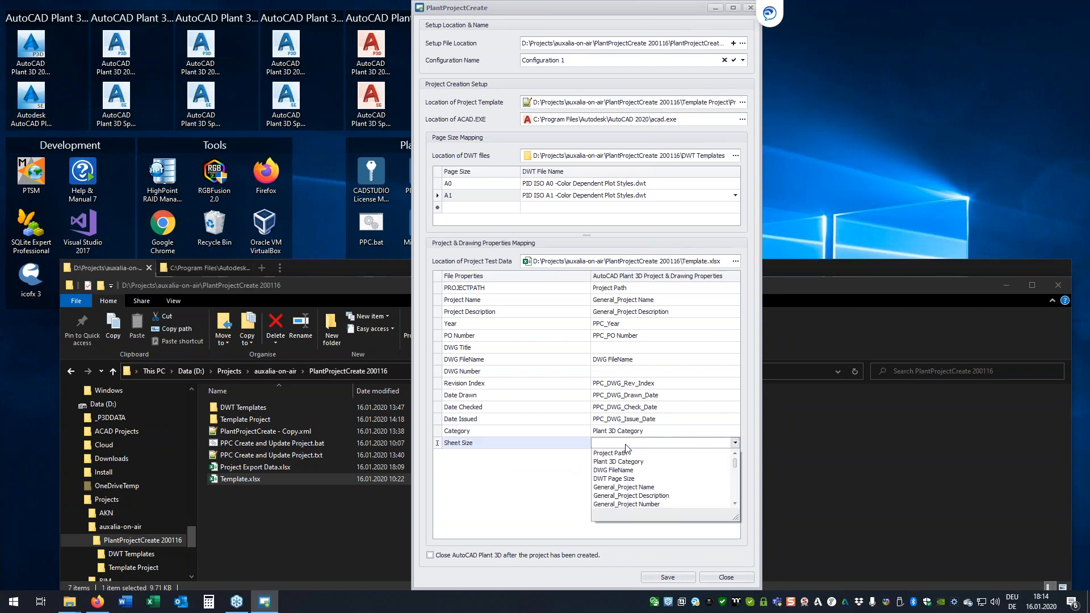
pyautogui.click(617, 479)
# Map the DWG Number file property to General_DWG Number.
pyautogui.click(616, 372)
pyautogui.click(615, 372)
pyautogui.click(615, 372)
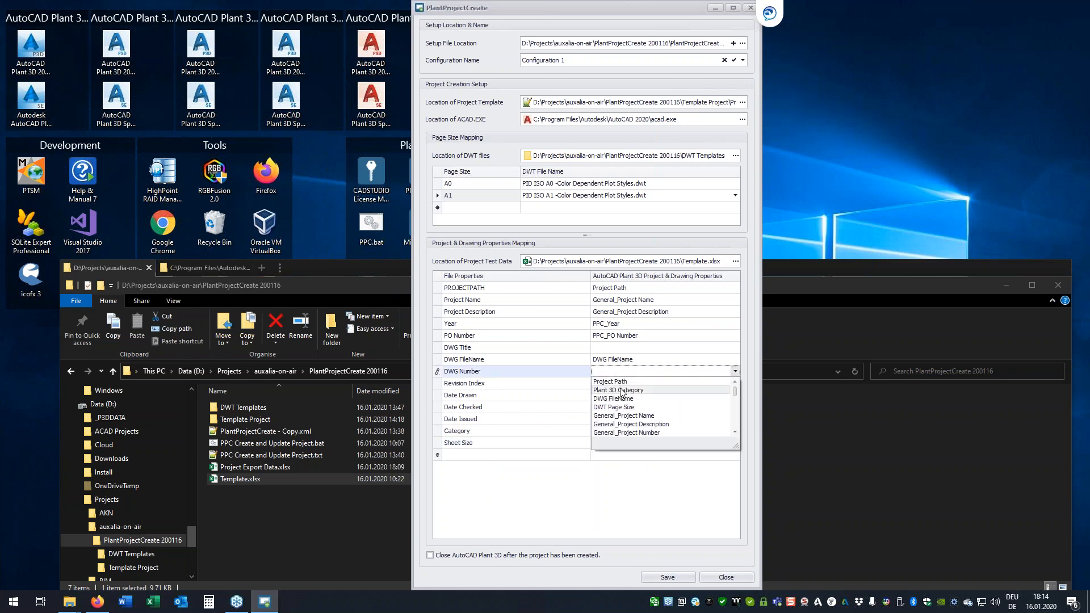
pyautogui.scroll(-5, 625, 407)
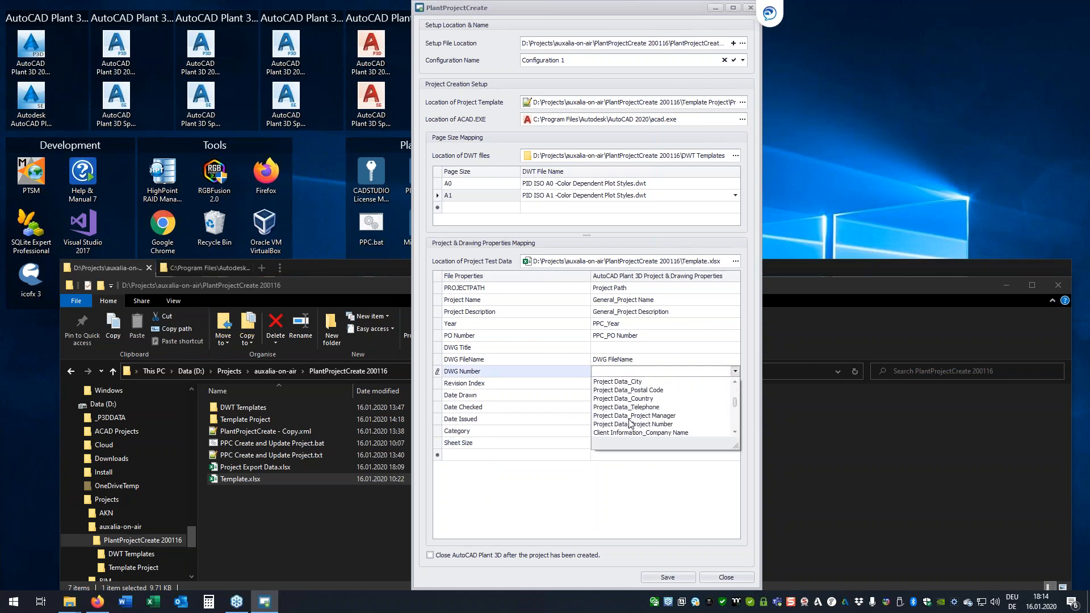
pyautogui.scroll(-3, 633, 423)
pyautogui.click(626, 398)
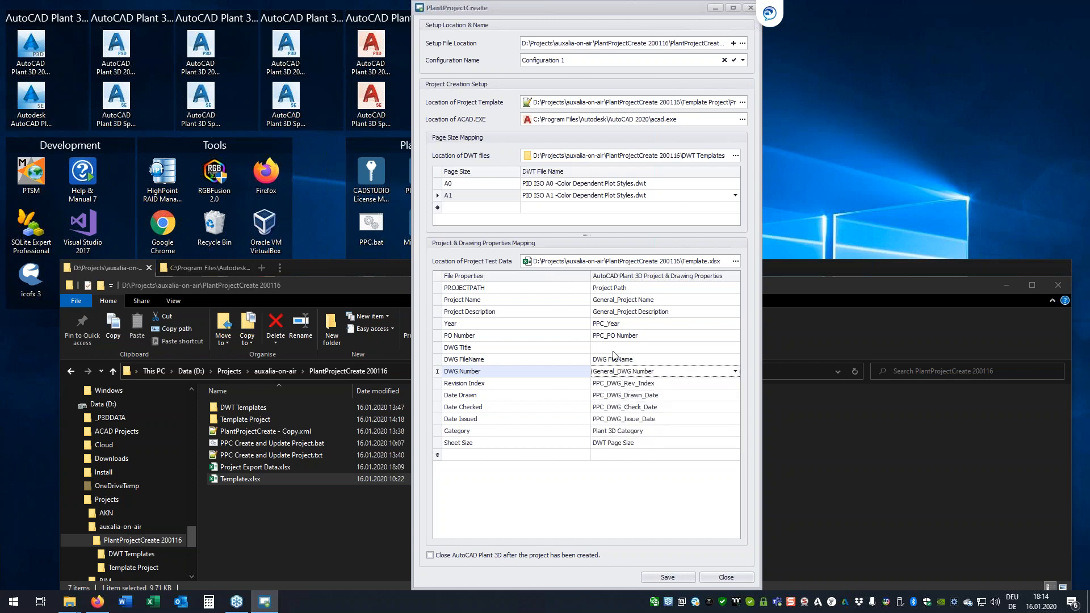
# Map the DWG Title file property to General_DWG Title.
pyautogui.click(613, 351)
pyautogui.click(614, 351)
pyautogui.scroll(-5, 636, 398)
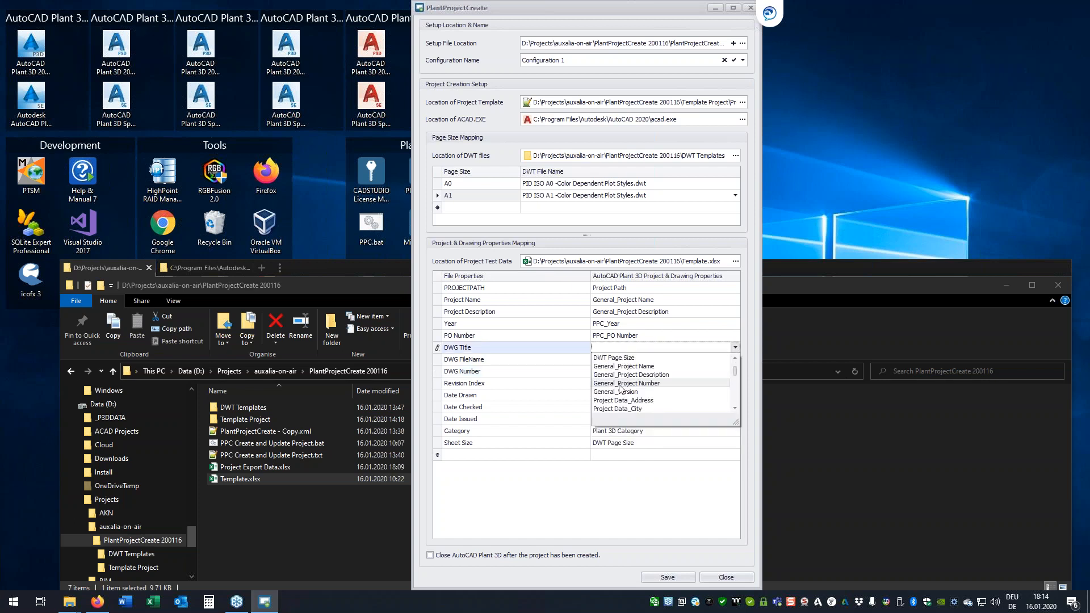
pyautogui.scroll(-2, 645, 406)
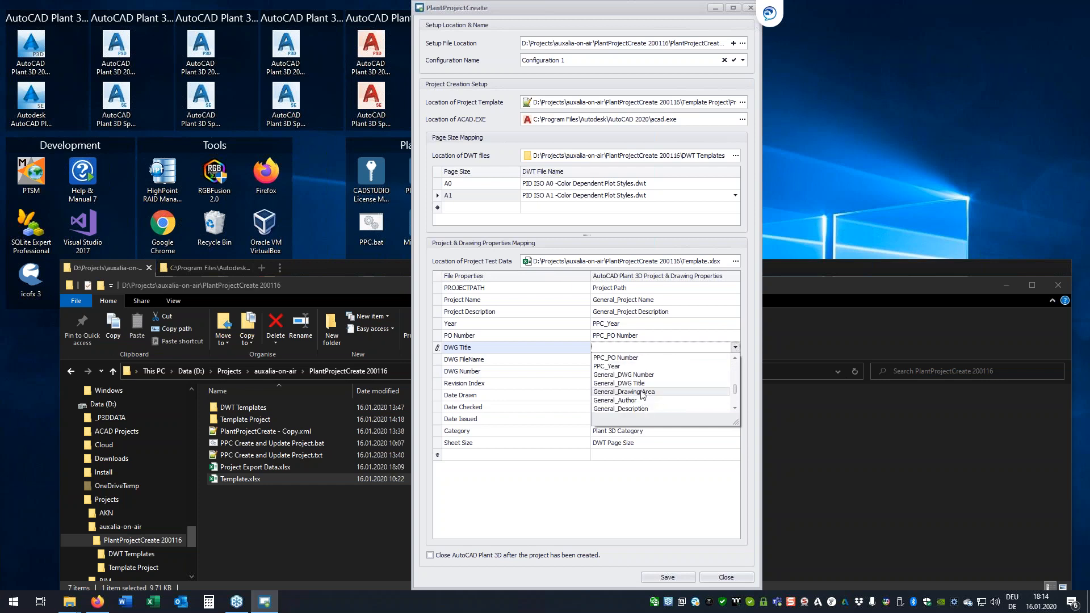
pyautogui.click(640, 390)
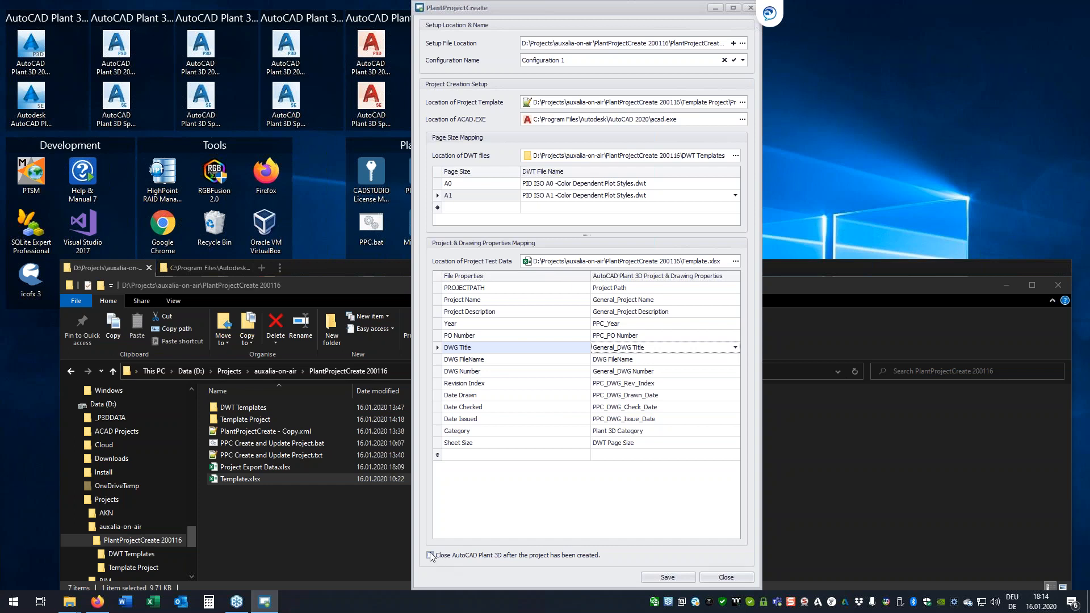
# Save the completed setup configuration and close the PlantProjectCreate window.
pyautogui.click(676, 577)
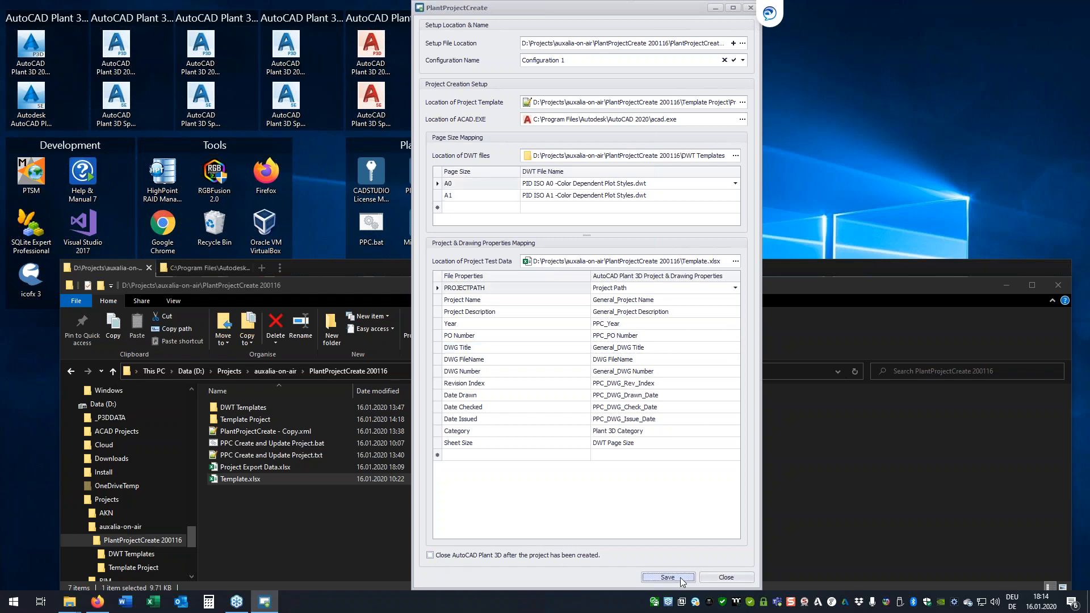
pyautogui.click(726, 578)
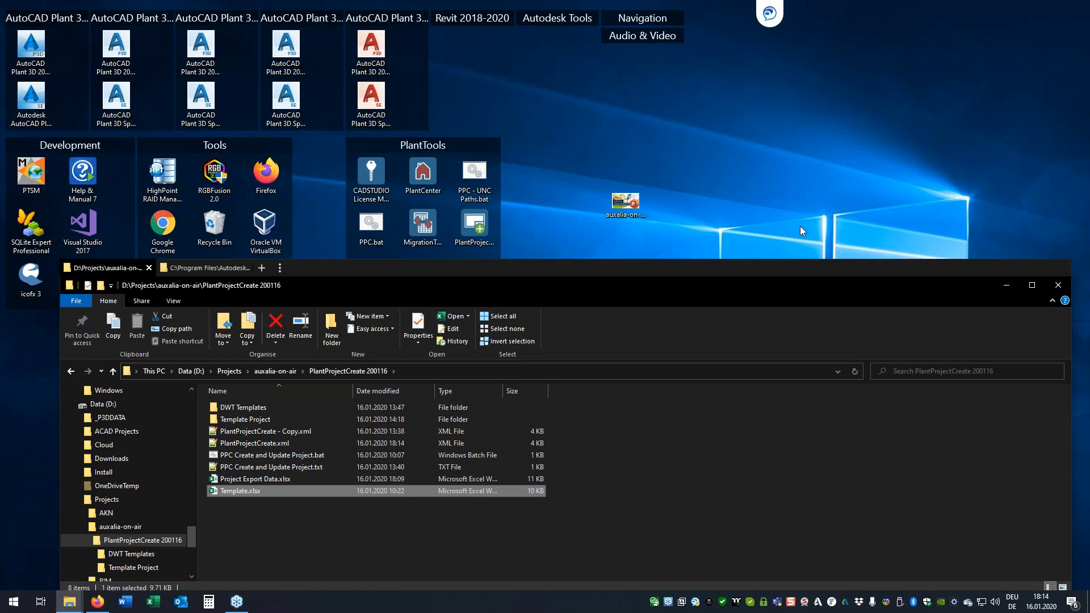
# Open PPC Create and Update Project.txt and examine its executable path, setup file, configuration name and export file arguments.
pyautogui.click(1079, 42)
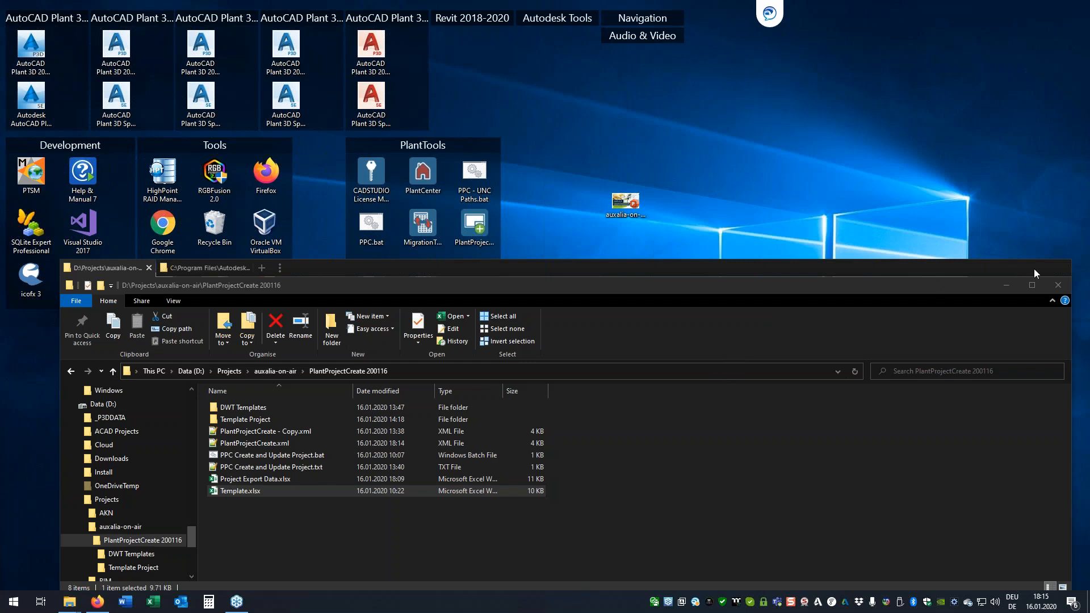
pyautogui.click(262, 478)
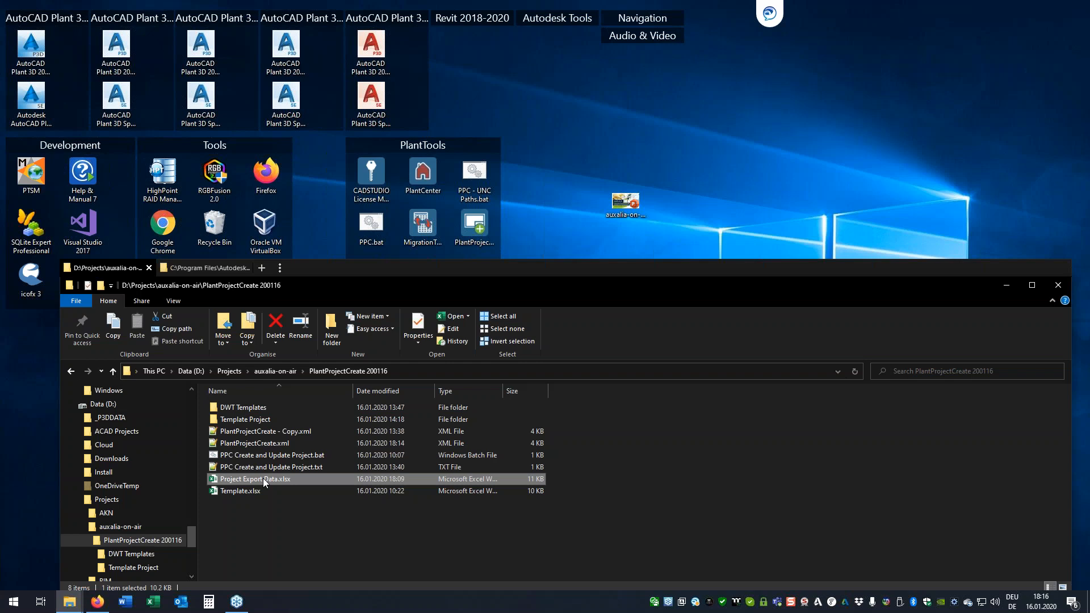
pyautogui.doubleClick(295, 465)
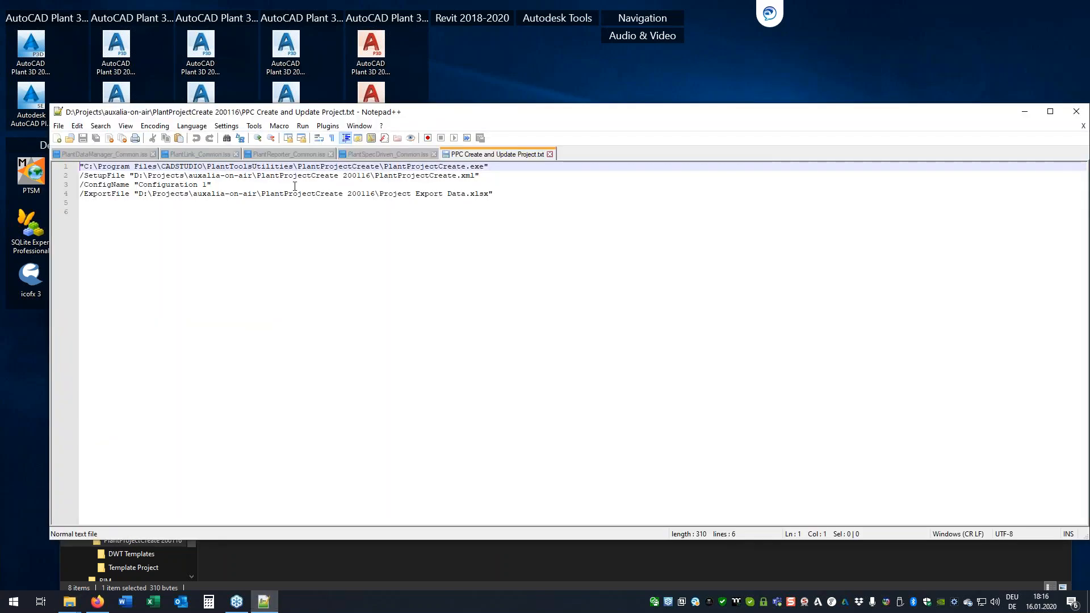
pyautogui.keyDown('ctrl'); pyautogui.scroll(4, 335, 187); pyautogui.keyUp('ctrl')
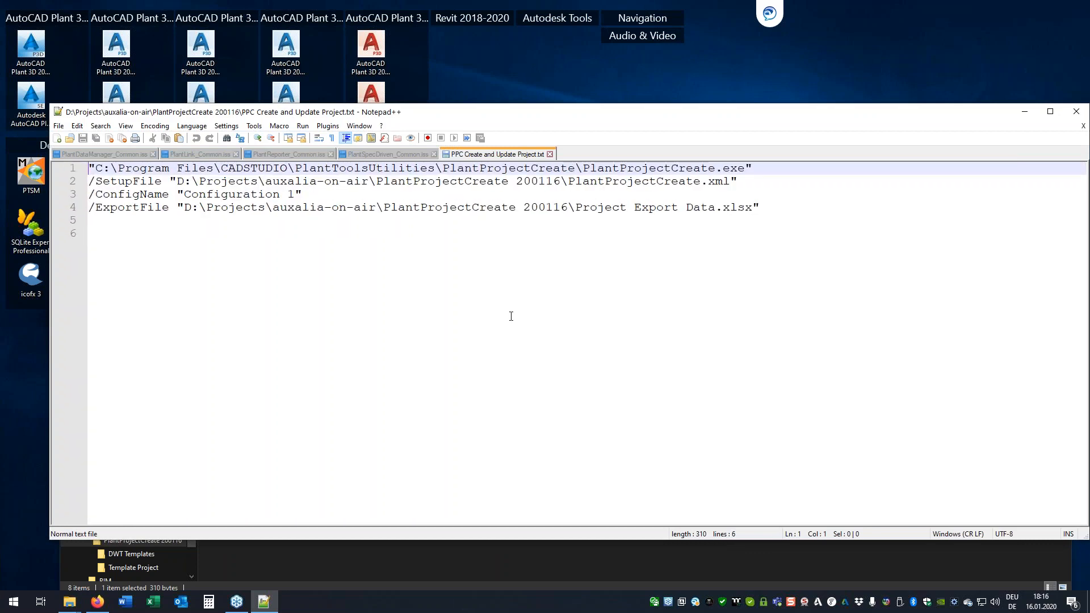
pyautogui.moveTo(664, 168); pyautogui.dragTo(629, 169)
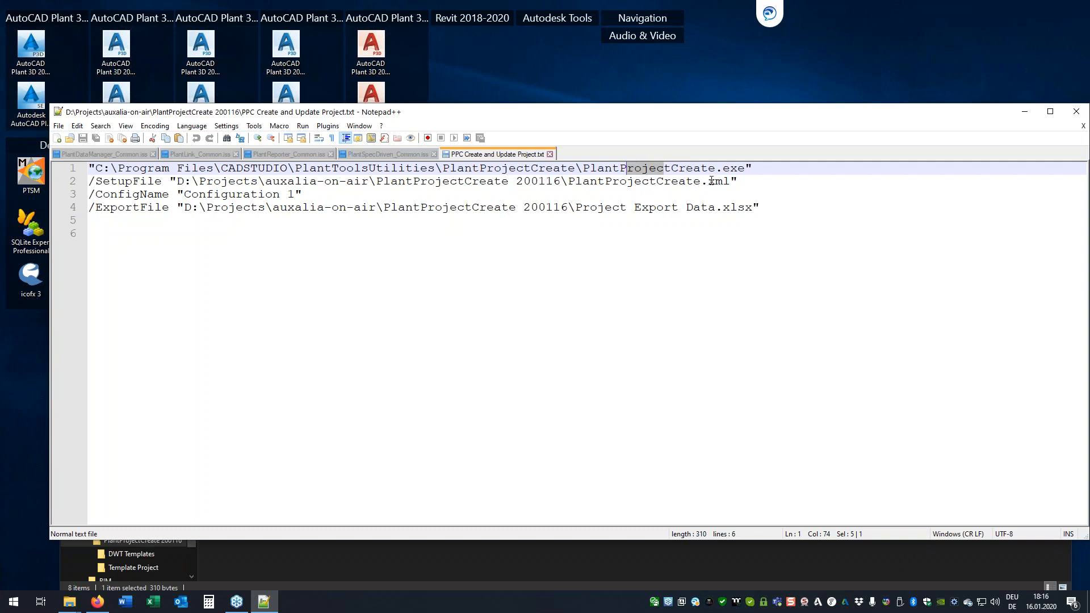
pyautogui.moveTo(731, 181); pyautogui.dragTo(486, 183)
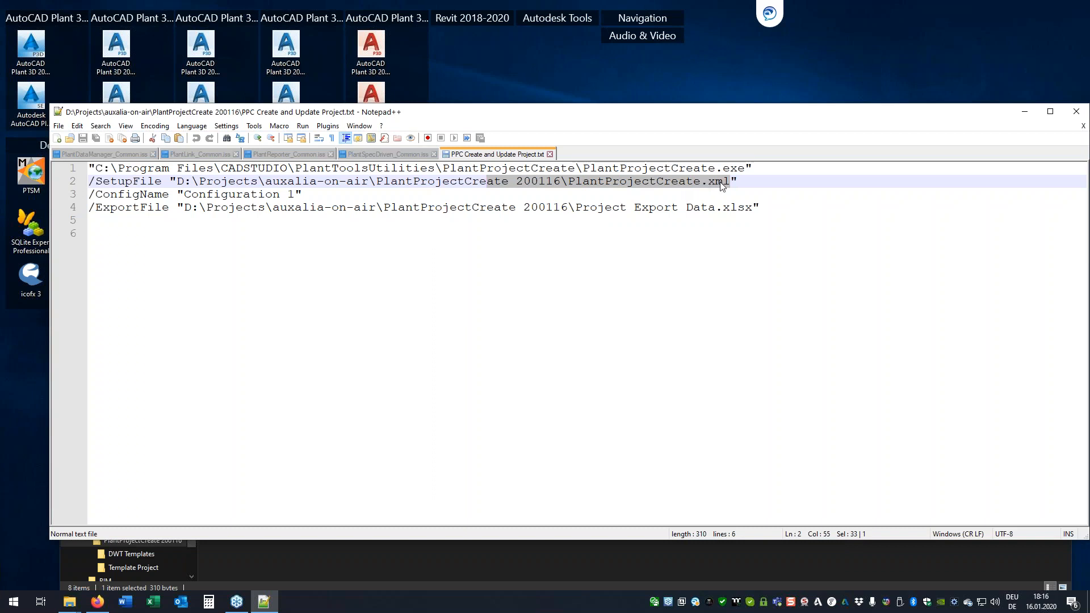
pyautogui.moveTo(294, 194); pyautogui.dragTo(184, 194)
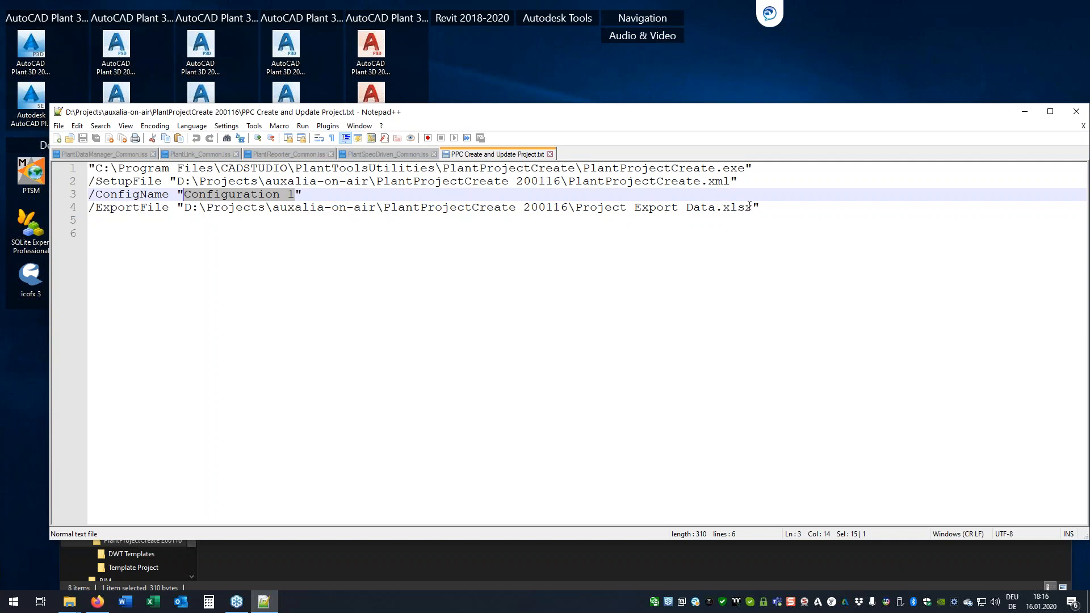
pyautogui.moveTo(535, 116); pyautogui.dragTo(472, 117)
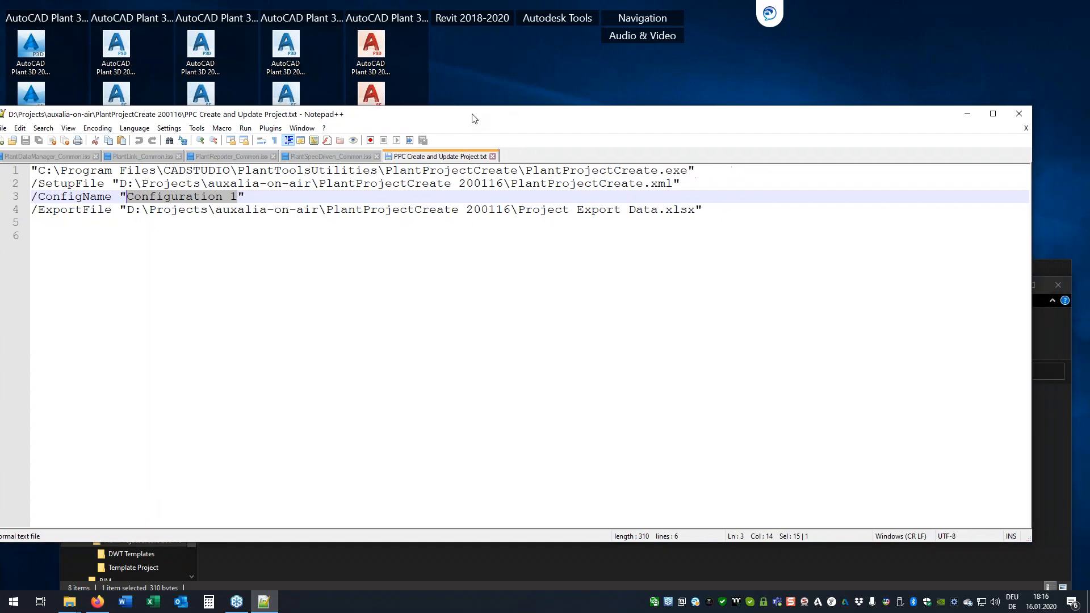
pyautogui.click(1013, 111)
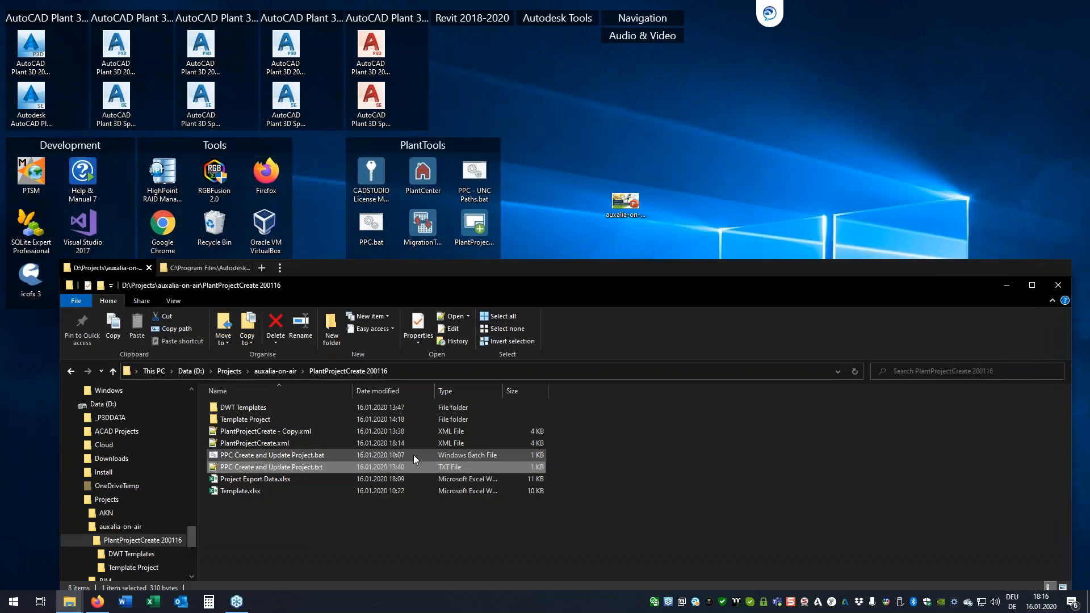
# Run PPC Create and Update Project.bat to generate the Plant 3D project and acknowledge its completion.
pyautogui.doubleClick(312, 455)
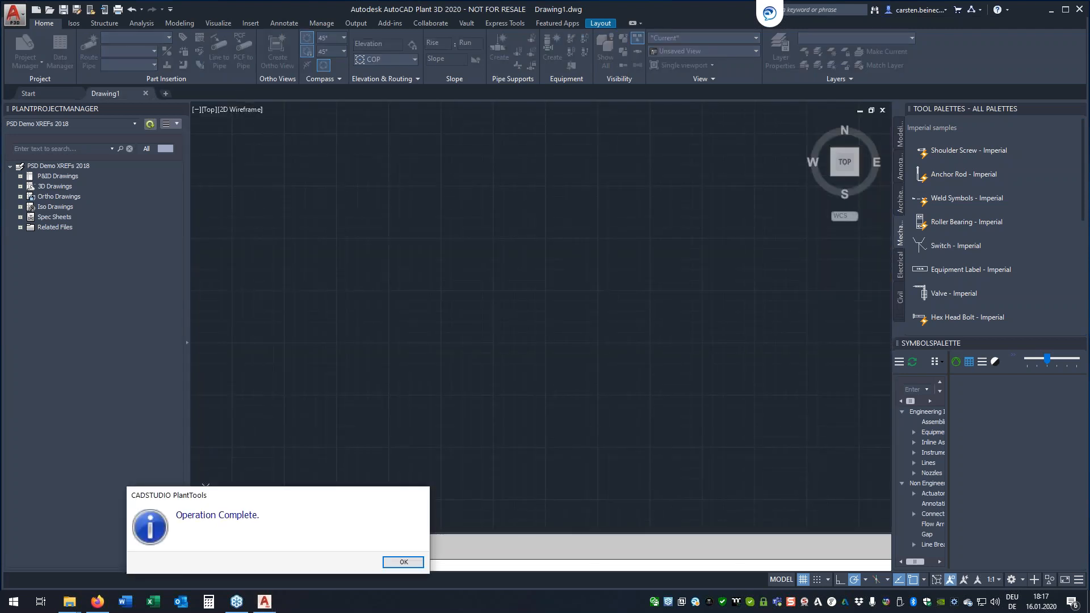
pyautogui.moveTo(301, 496); pyautogui.dragTo(462, 323)
pyautogui.click(563, 395)
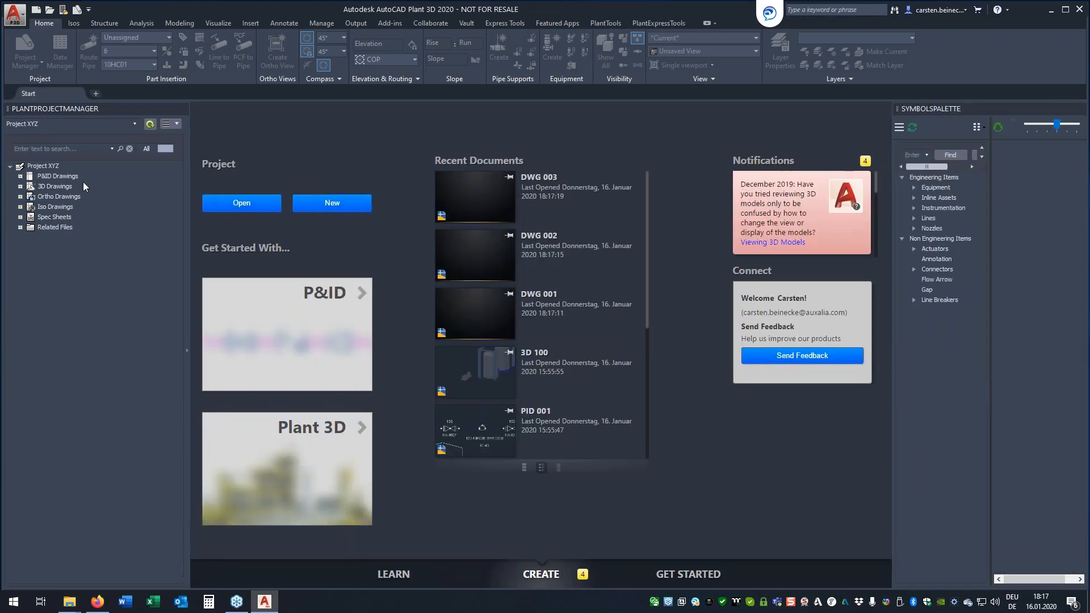
# Display the properties of Project XYZ in the project manager, wide enough to read the property names and values.
pyautogui.click(42, 167)
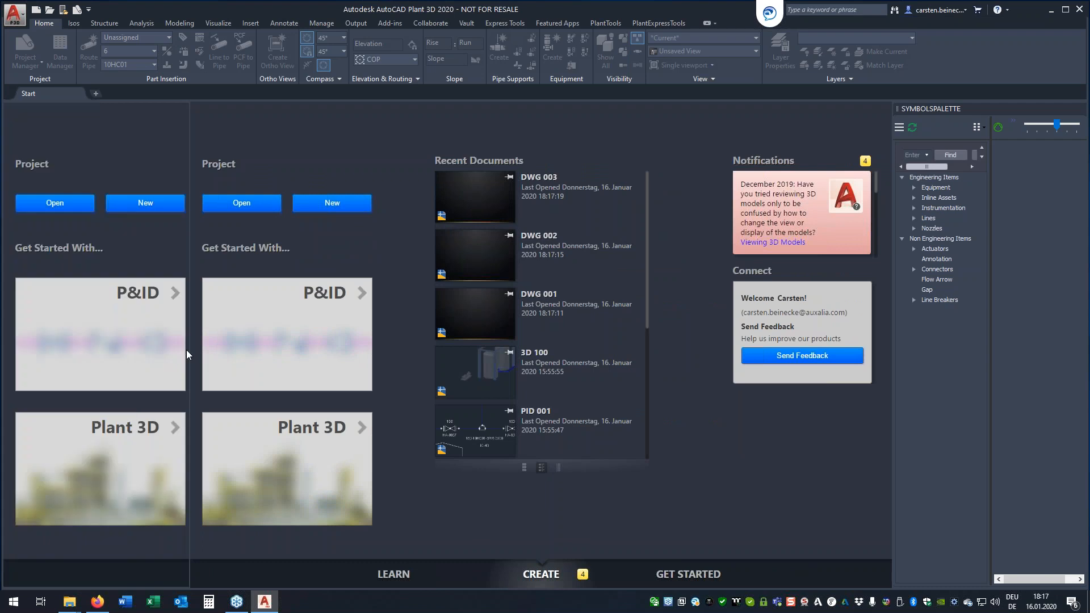
pyautogui.click(187, 351)
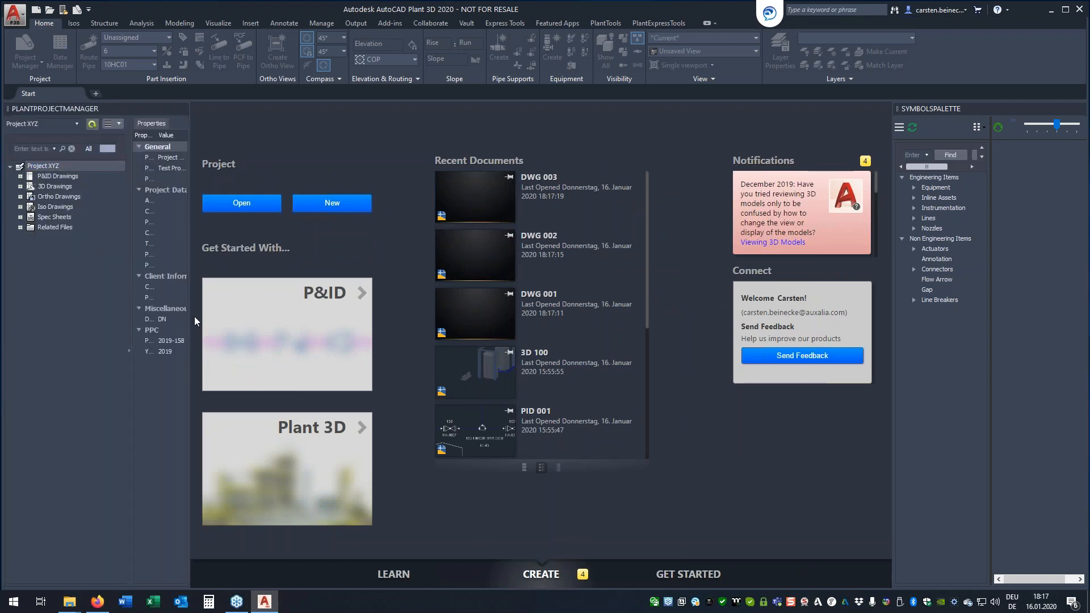
pyautogui.moveTo(191, 312); pyautogui.dragTo(348, 312)
pyautogui.moveTo(234, 246); pyautogui.dragTo(176, 246)
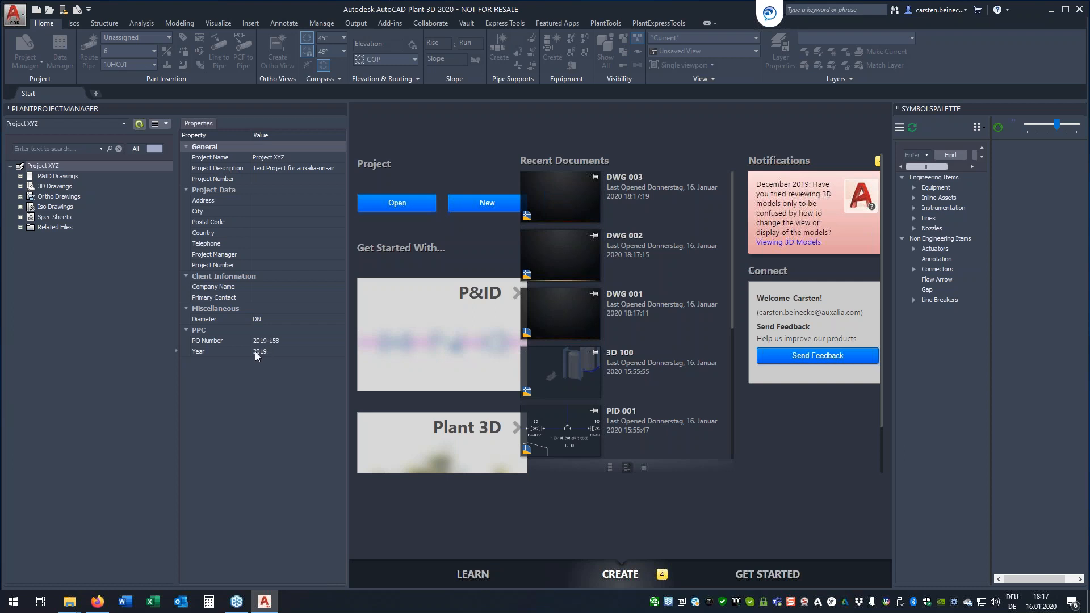
# Examine the drawing properties of DWG 001 and DWG 002 under P&ID Drawings.
pyautogui.click(19, 176)
pyautogui.click(64, 186)
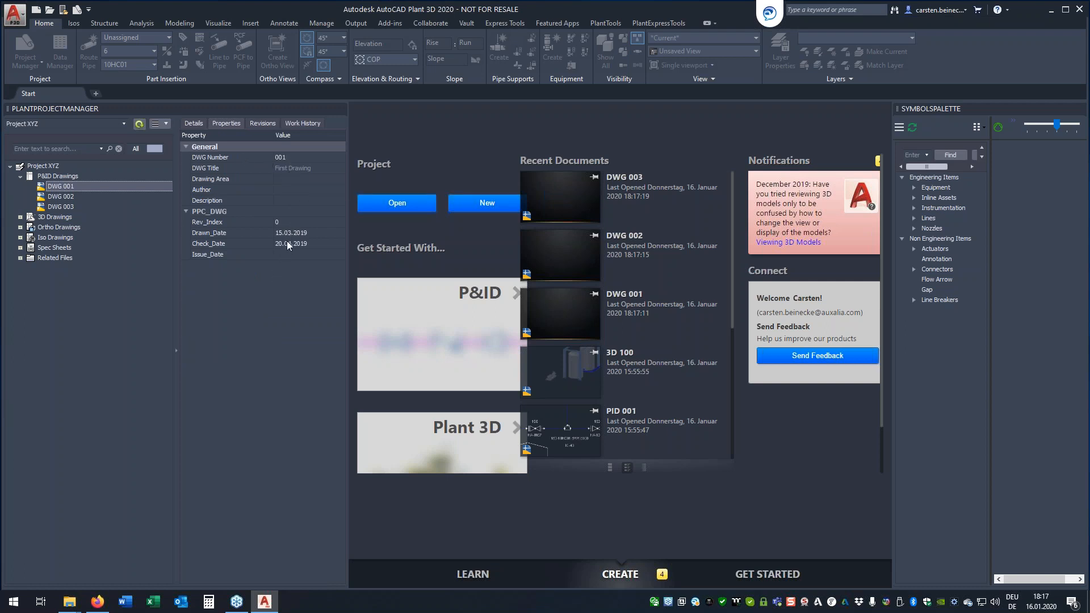
pyautogui.click(63, 197)
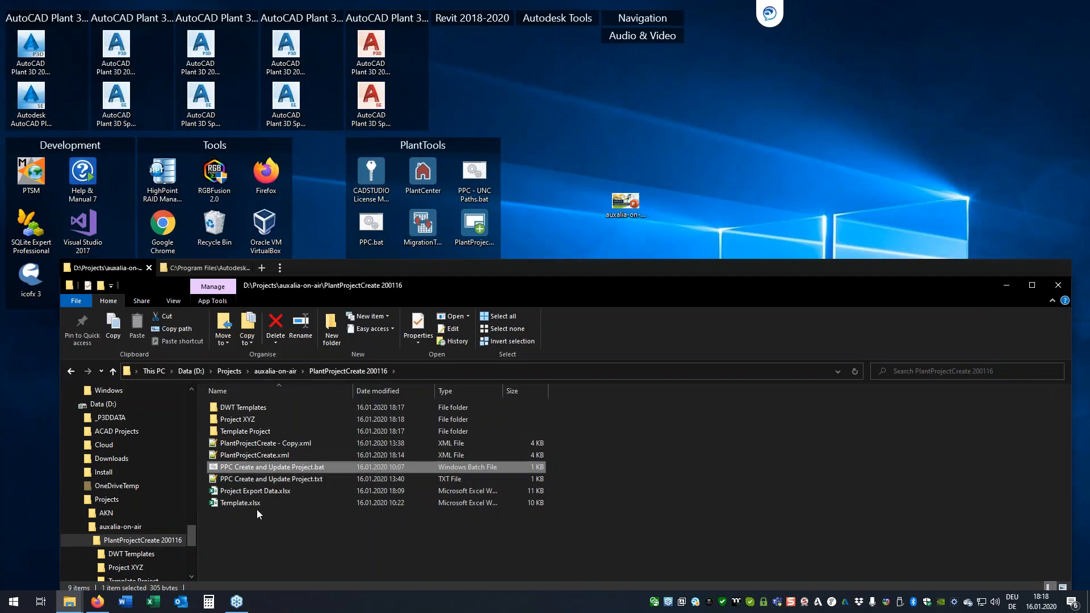
# Open Project Export Data.xlsx and set the Revision Index of DWG 001, 002 and 003 to A, B and C.
pyautogui.doubleClick(250, 491)
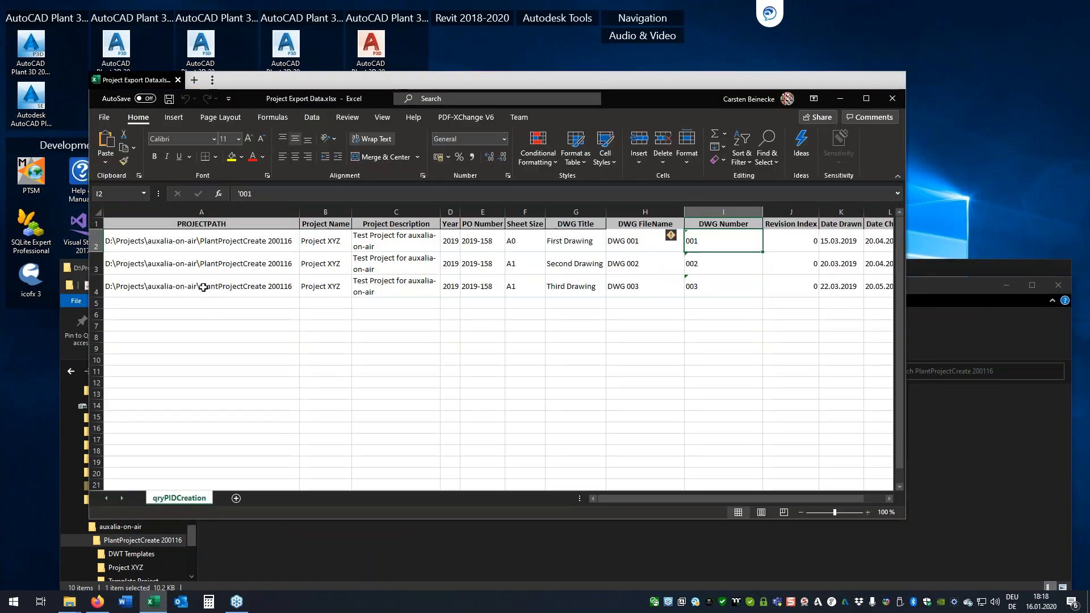
pyautogui.press('Right')
pyautogui.press('Right')
pyautogui.press('Right')
pyautogui.press('Right')
pyautogui.press('Right')
pyautogui.press('Left')
pyautogui.press('Left')
pyautogui.press('Left')
pyautogui.press('Left')
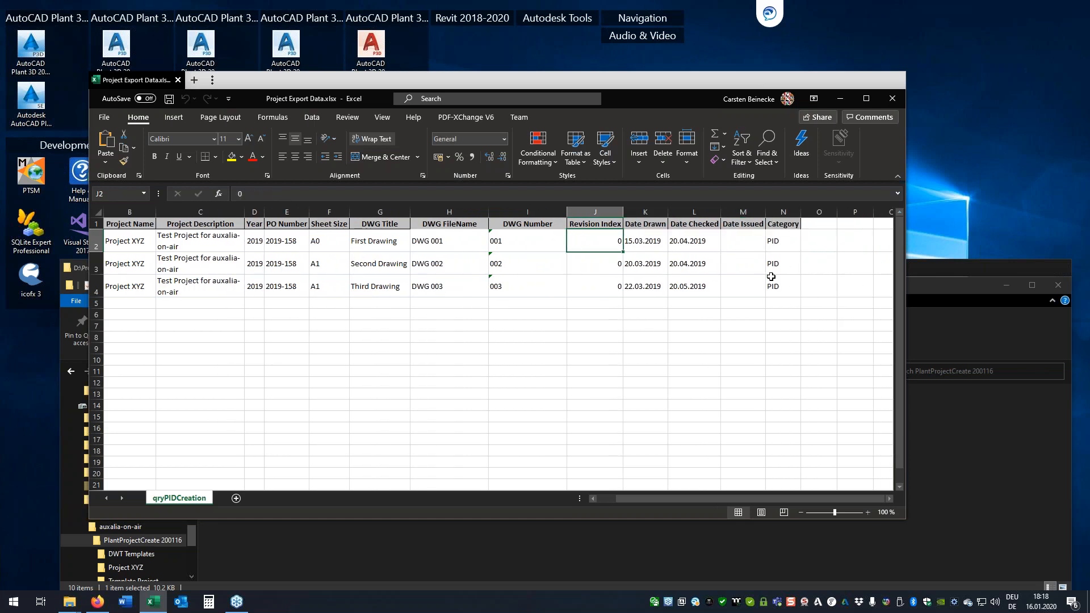
pyautogui.write('A')
pyautogui.press('Return')
pyautogui.write('B')
pyautogui.press('Return')
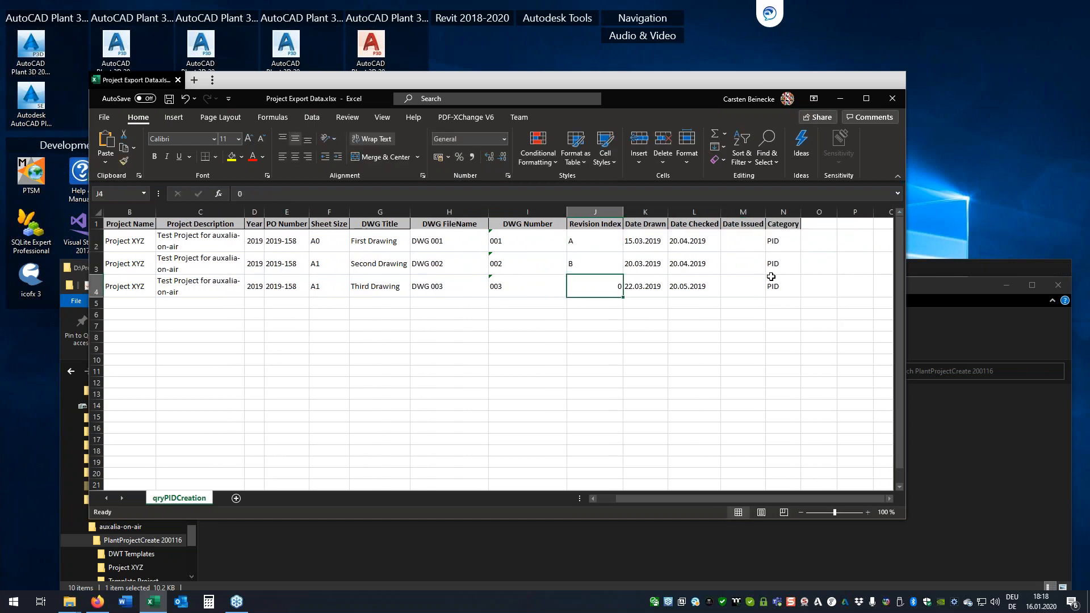
pyautogui.write('C')
# Enter 07.11.2019 as text for the Date Issued of all three drawings.
pyautogui.press('Right')
pyautogui.press('Right')
pyautogui.press('Right')
pyautogui.press('Up')
pyautogui.press('Up')
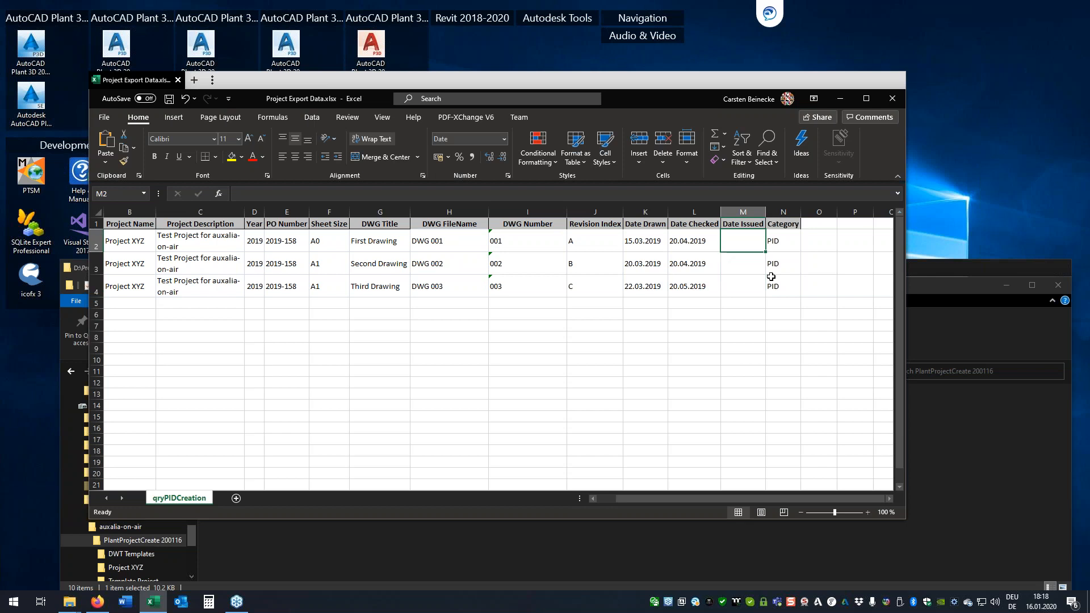
pyautogui.write("'")
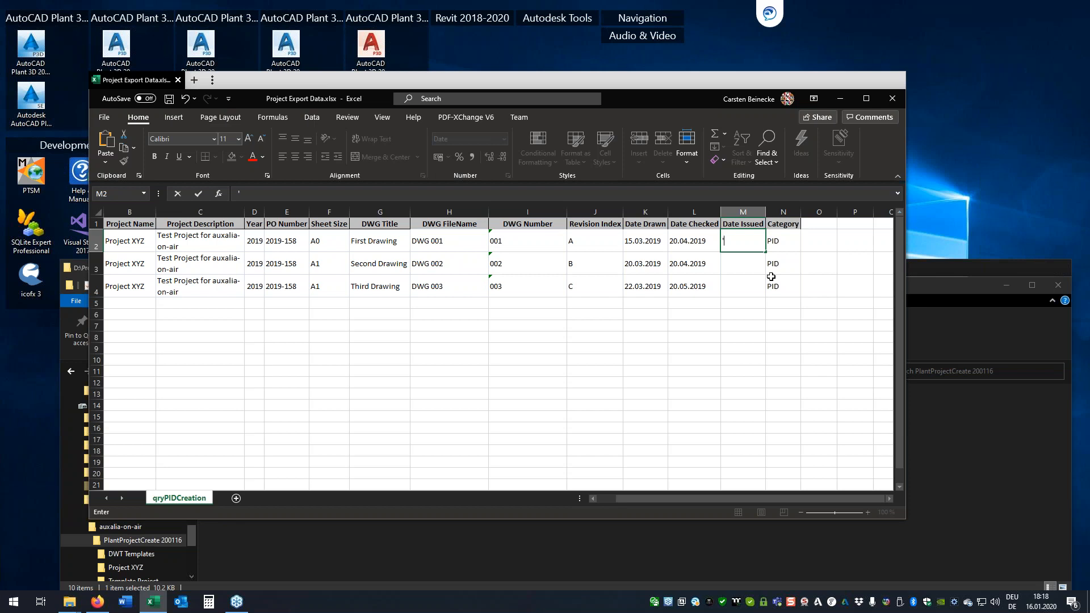
pyautogui.write('07.11.2019')
pyautogui.press('Return')
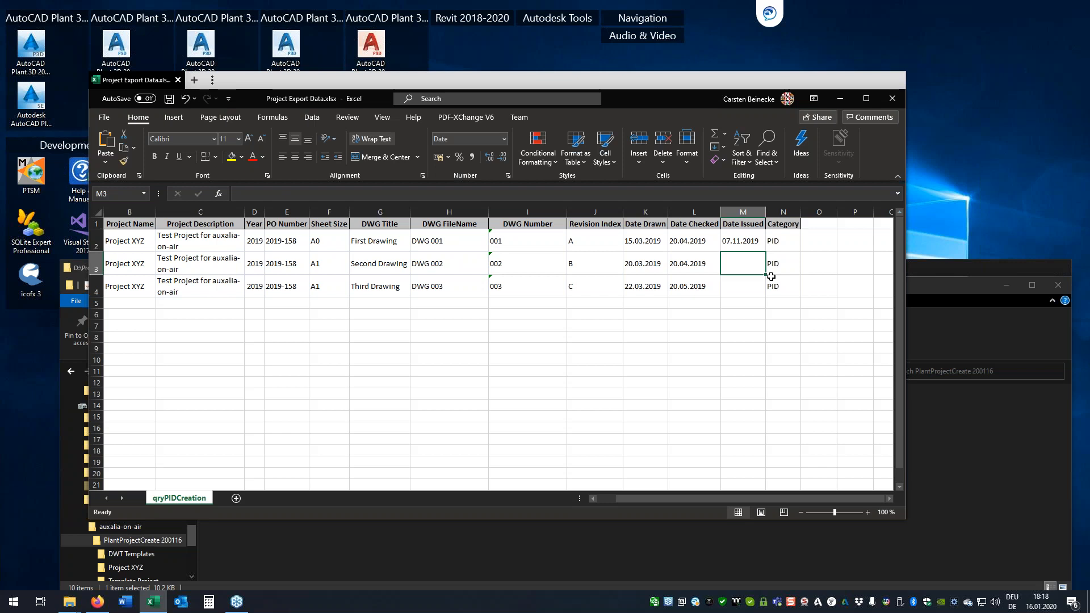
pyautogui.press('Up')
pyautogui.hotkey('ctrl', 'c')
pyautogui.hotkey('shift', 'Down')
pyautogui.hotkey('shift', 'Down')
pyautogui.hotkey('ctrl', 'v')
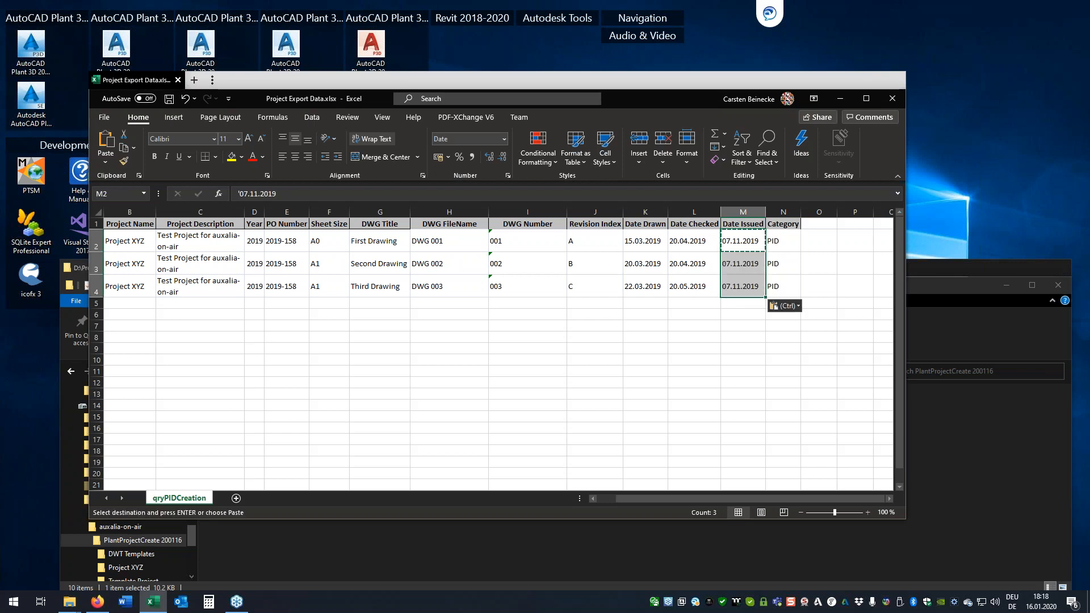
pyautogui.press('Escape')
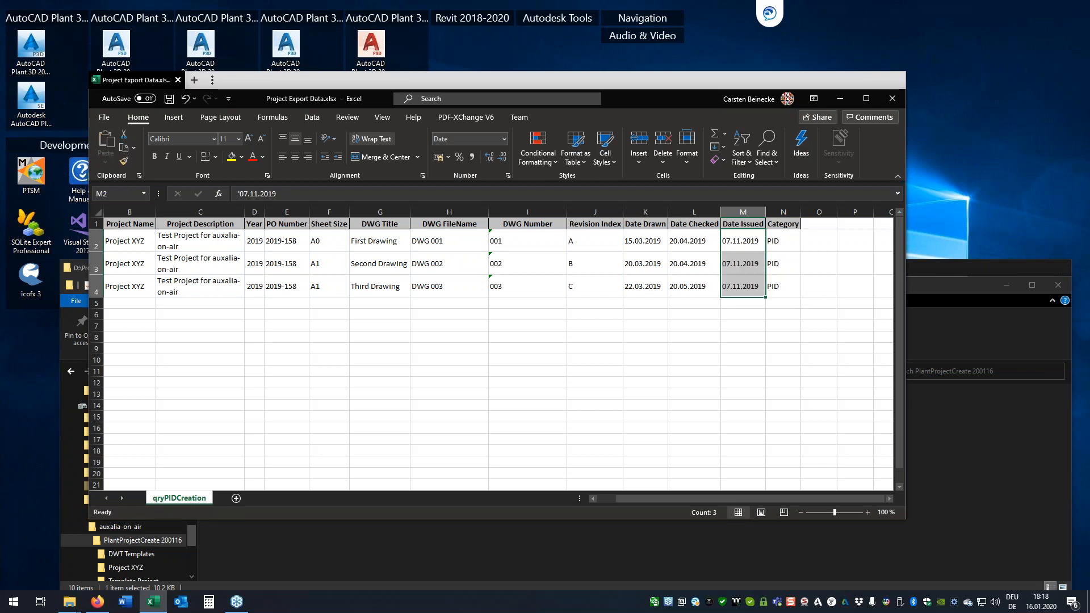
# Duplicate the entire DWG 003 row into row 5 of the sheet.
pyautogui.press('Down')
pyautogui.press('Down')
pyautogui.press('Down')
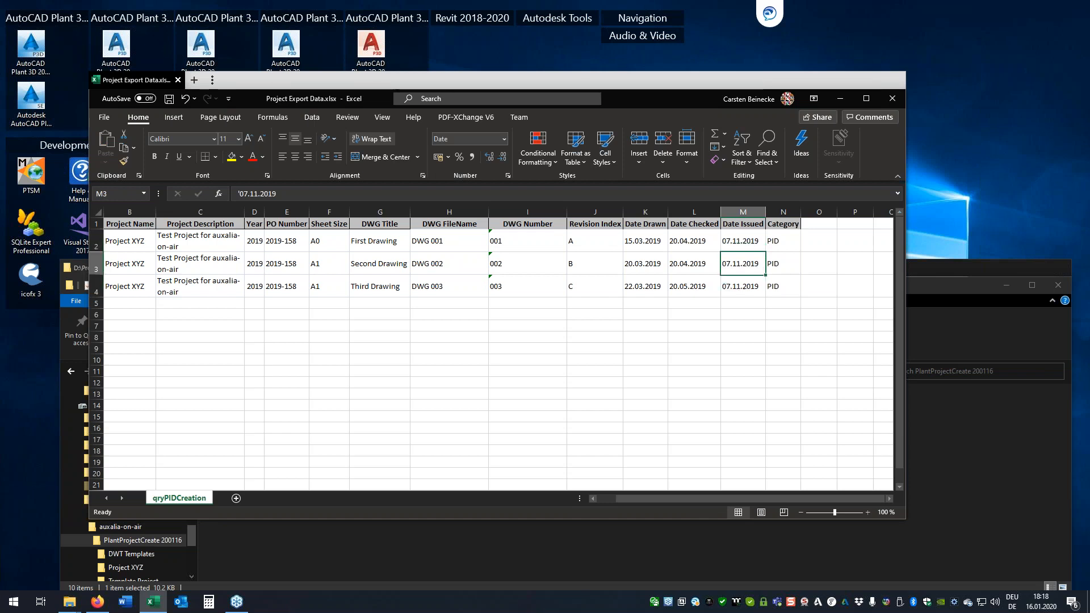
pyautogui.press('Up')
pyautogui.press('Home')
pyautogui.hotkey('shift', 'space')
pyautogui.hotkey('ctrl', 'c')
pyautogui.press('Down')
pyautogui.hotkey('ctrl', 'v')
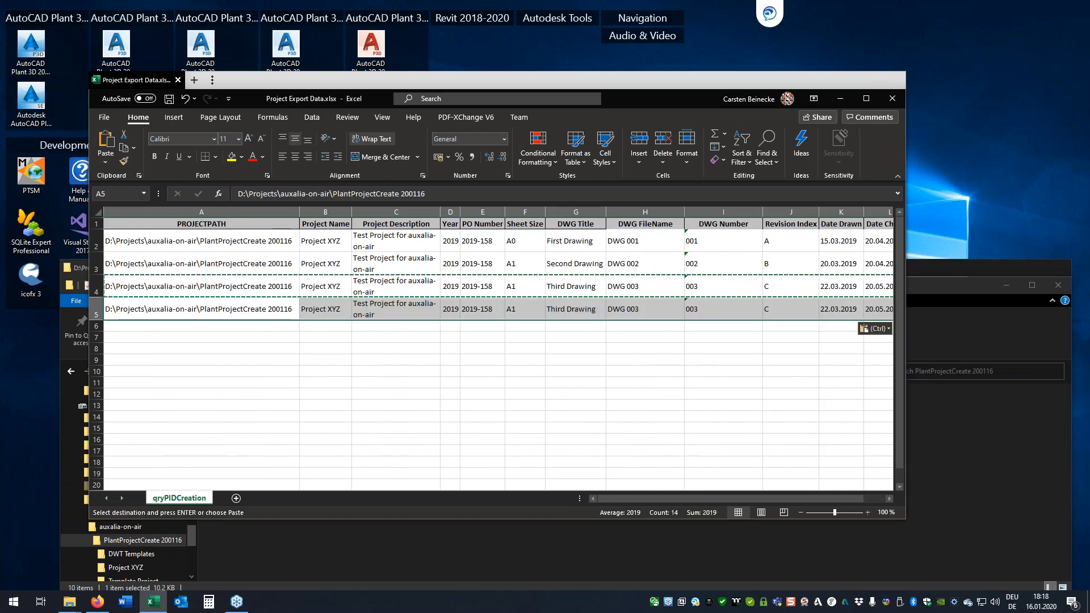
# Set the Sheet Size in row 5 to A0 and the DWG Title to Fourth Drawing.
pyautogui.press('Right')
pyautogui.press('Right')
pyautogui.press('Right')
pyautogui.press('Right')
pyautogui.press('Right')
pyautogui.press('Right')
pyautogui.press('Right')
pyautogui.press('Left')
pyautogui.press('Left')
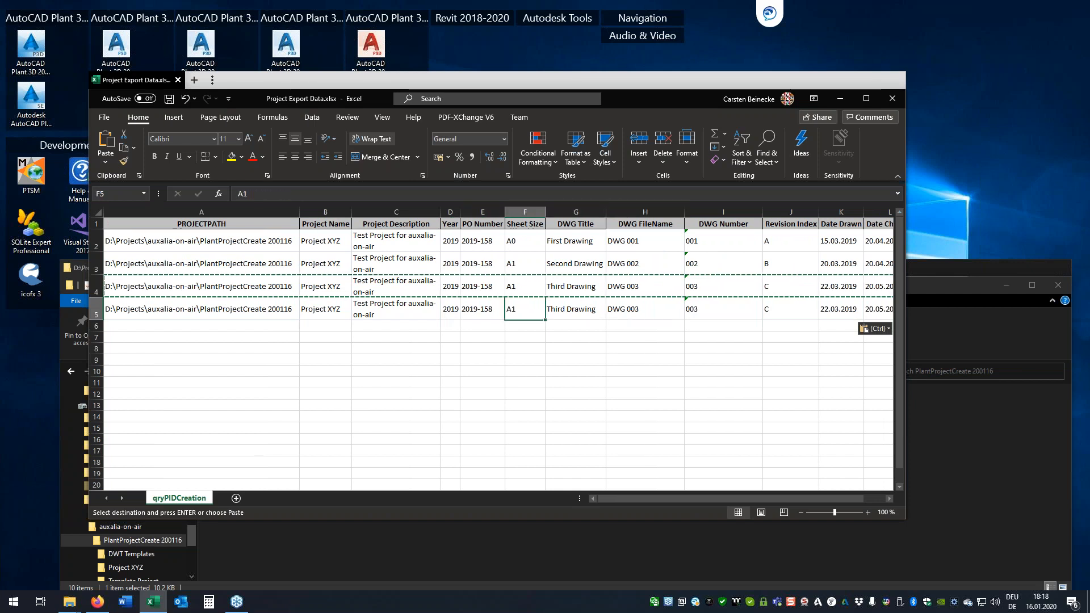
pyautogui.write('A0')
pyautogui.press('Right')
pyautogui.press('Right')
pyautogui.press('Left')
pyautogui.write('Four')
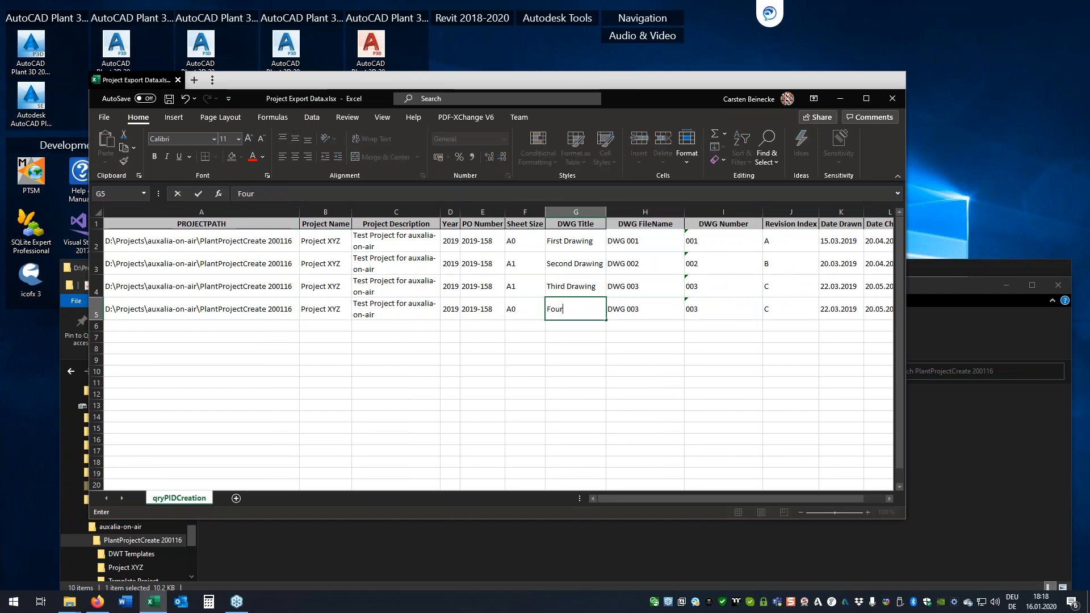
pyautogui.write('th Drawing')
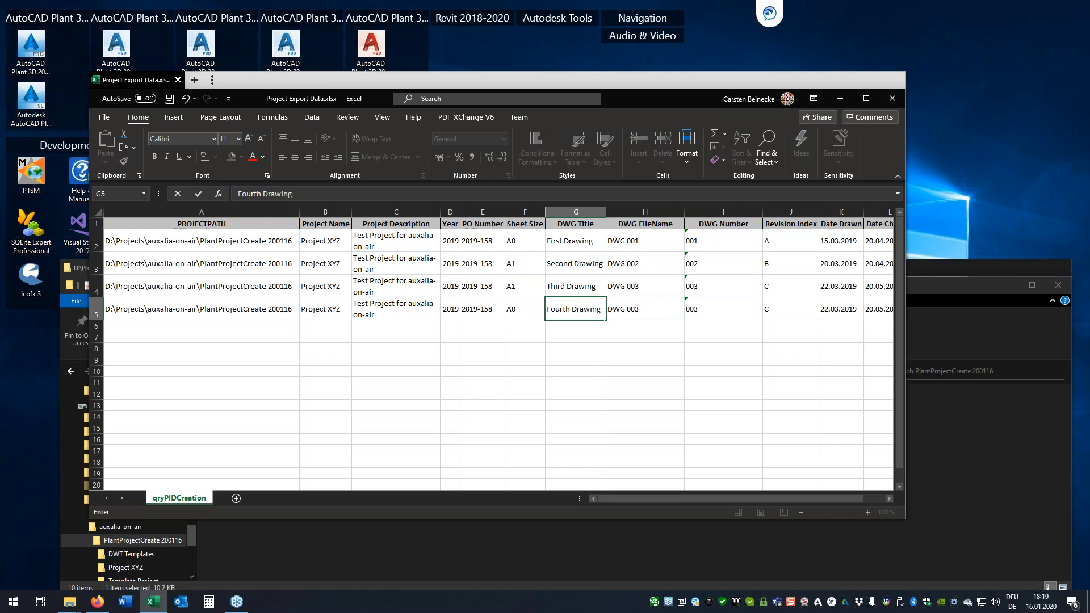
# Change the DWG FileName in row 5 to DWG 004 and enter the DWG Number 004 as text.
pyautogui.press('Right')
pyautogui.press('F2')
pyautogui.press('BackSpace')
pyautogui.write('4')
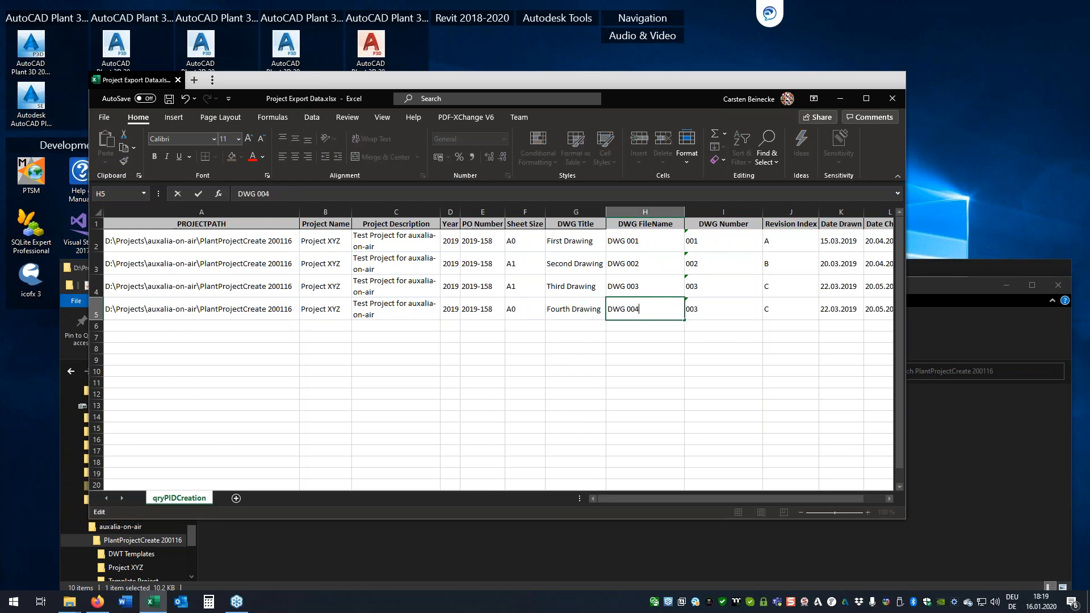
pyautogui.press('Tab')
pyautogui.write('04')
pyautogui.press('Return')
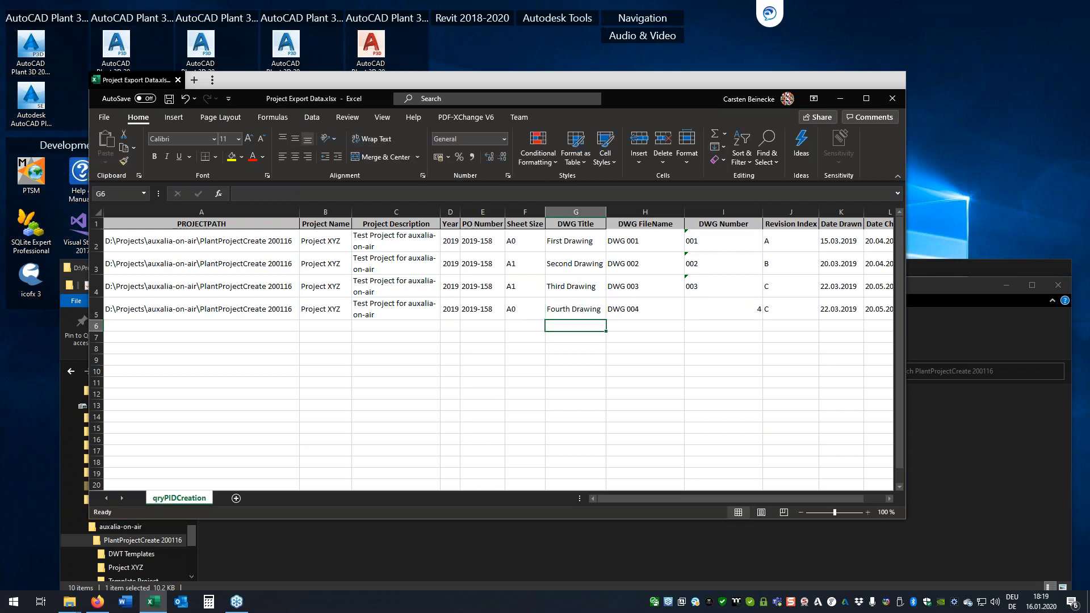
pyautogui.press('Up')
pyautogui.press('Right')
pyautogui.press('Right')
pyautogui.write("'004")
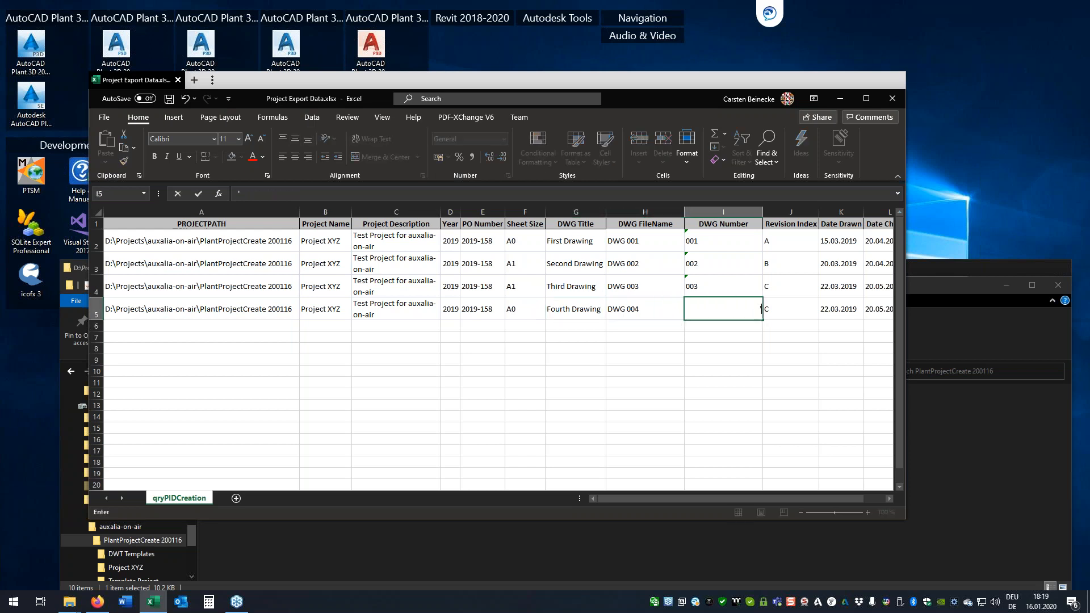
pyautogui.press('Return')
# Set the Revision Index of the Fourth Drawing row to 0.
pyautogui.press('Up')
pyautogui.press('Right')
pyautogui.write('0')
pyautogui.press('Return')
# Clear the Date Issued and Date Checked values in the Fourth Drawing row.
pyautogui.press('Up')
pyautogui.press('Right')
pyautogui.press('Right')
pyautogui.press('Right')
pyautogui.press('Left')
pyautogui.press('Right')
pyautogui.press('Delete')
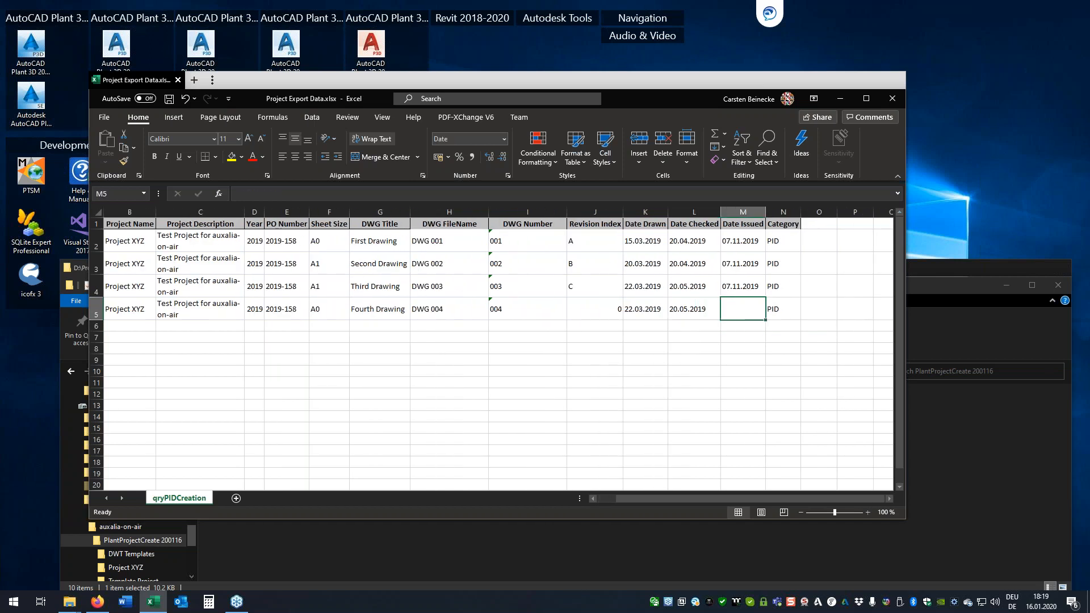
pyautogui.press('Left')
pyautogui.press('Delete')
# Enter the Date Drawn 16.01.2020 as text in the Fourth Drawing row.
pyautogui.press('Left')
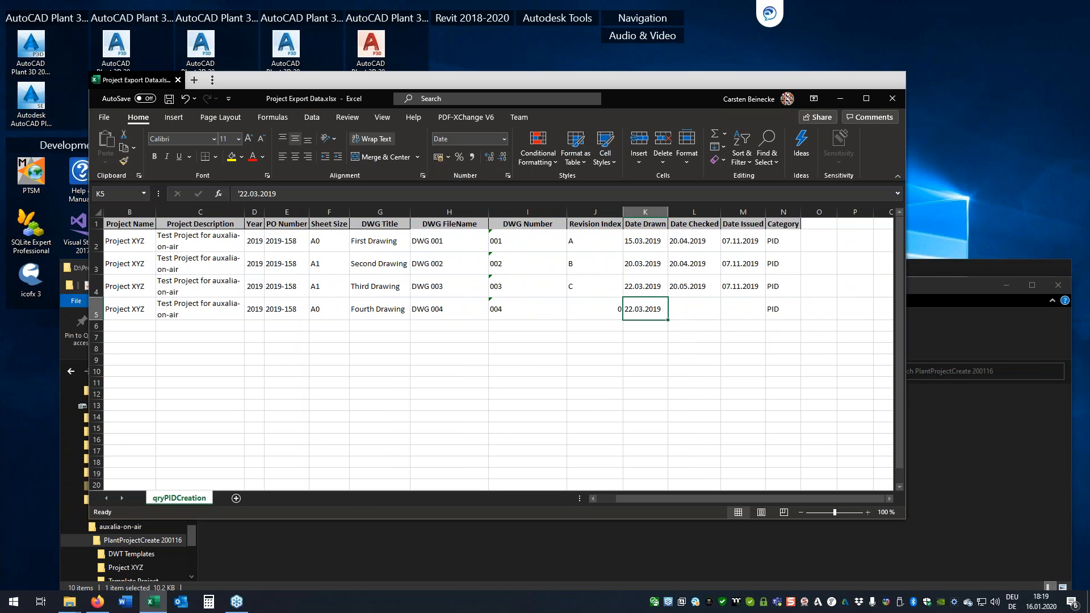
pyautogui.write('16.01.2020')
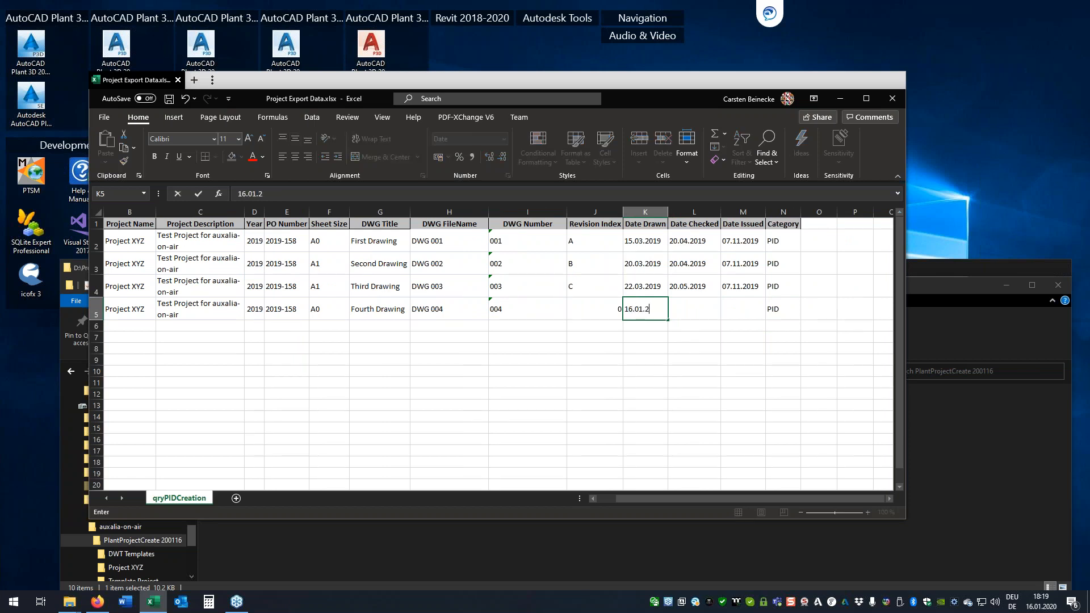
pyautogui.press('Return')
pyautogui.press('Up')
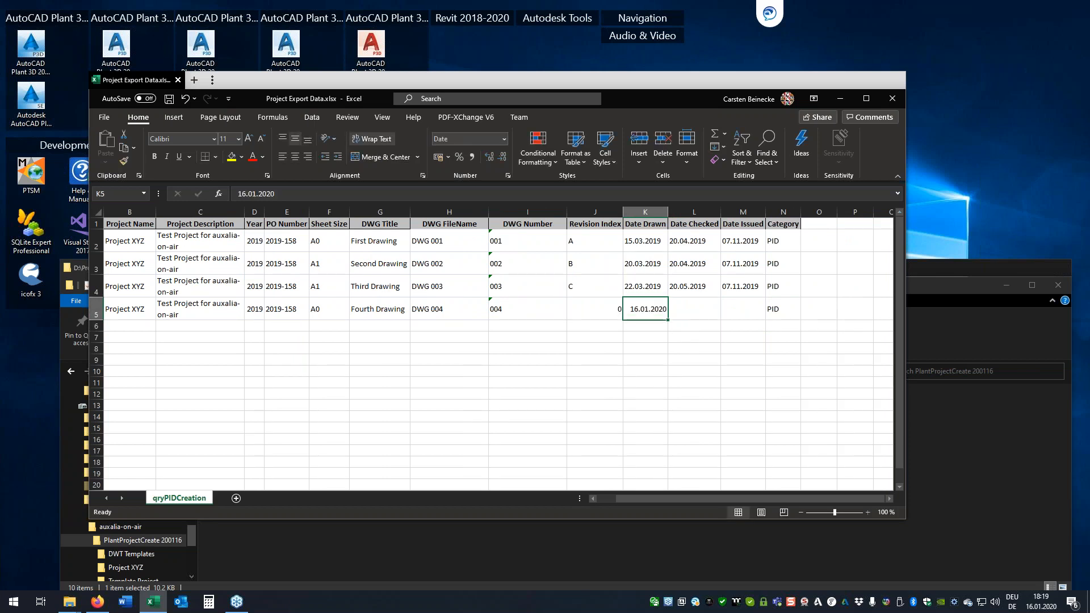
pyautogui.press('F2')
pyautogui.press('Escape')
pyautogui.write("'")
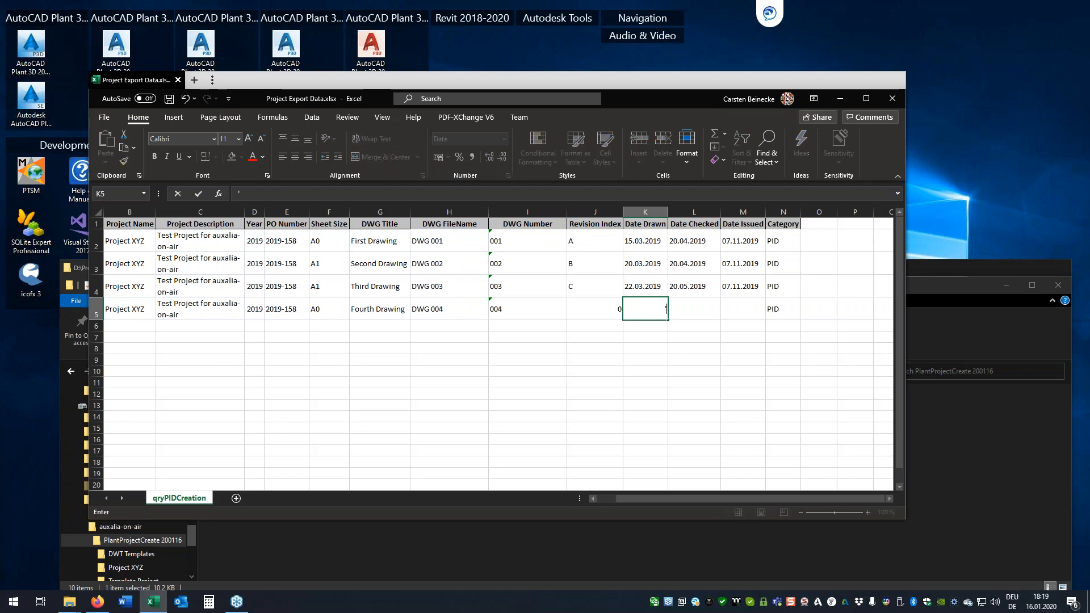
pyautogui.write('16.01.2020')
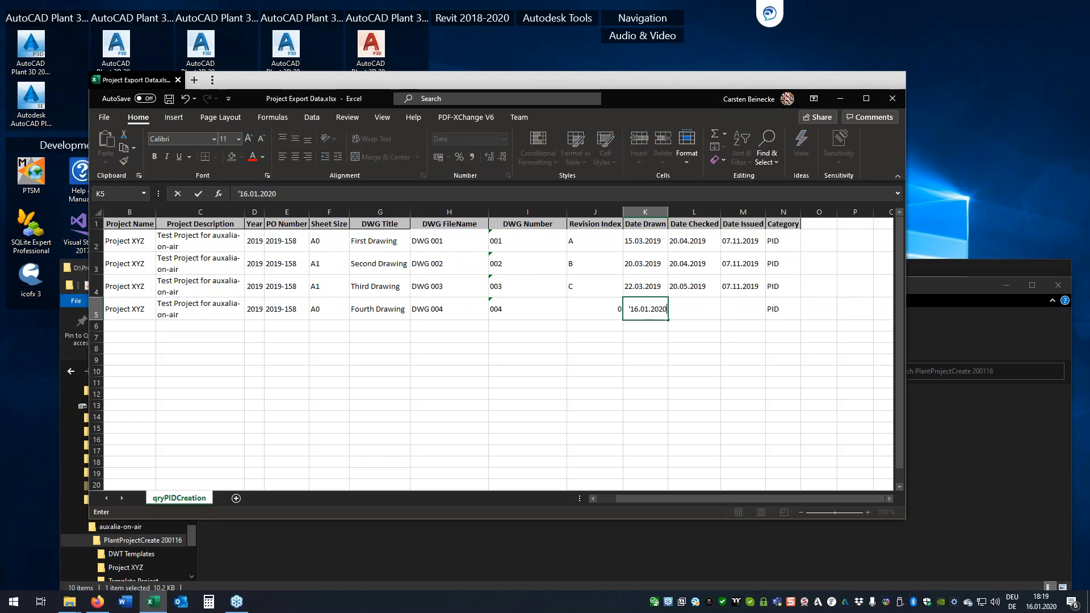
pyautogui.press('Return')
# Save and close the workbook, and run PPC Create and Update Project.bat to update the Plant 3D project.
pyautogui.hotkey('ctrl', 's')
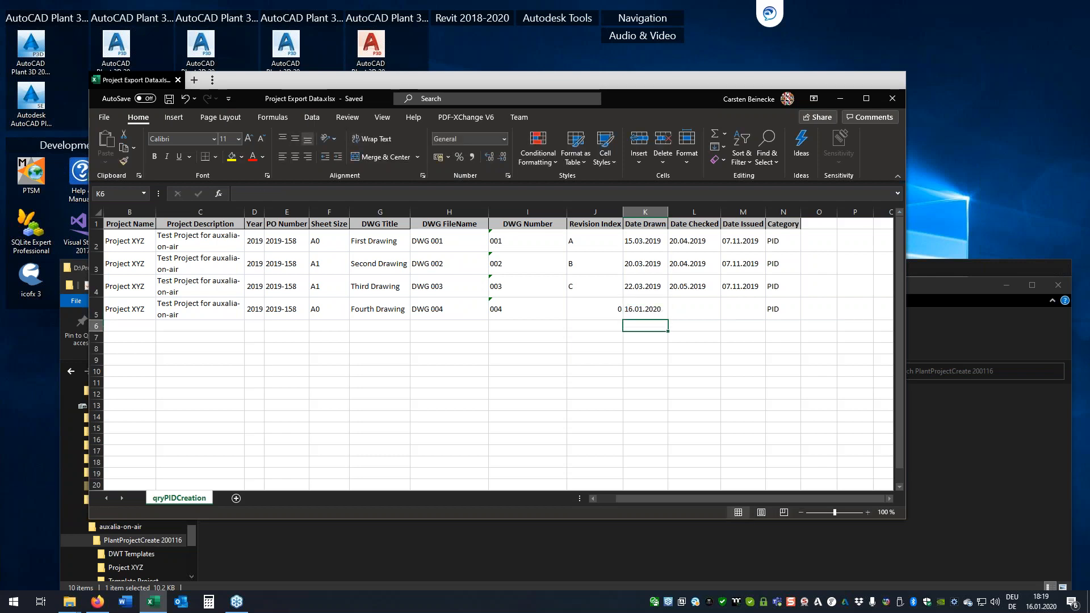
pyautogui.click(892, 99)
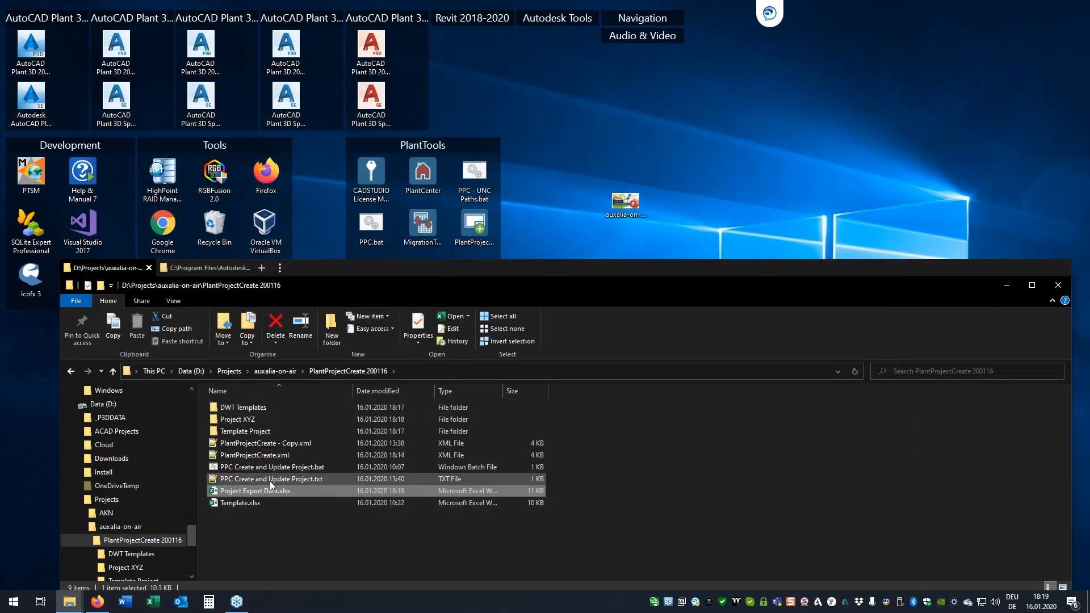
pyautogui.doubleClick(275, 467)
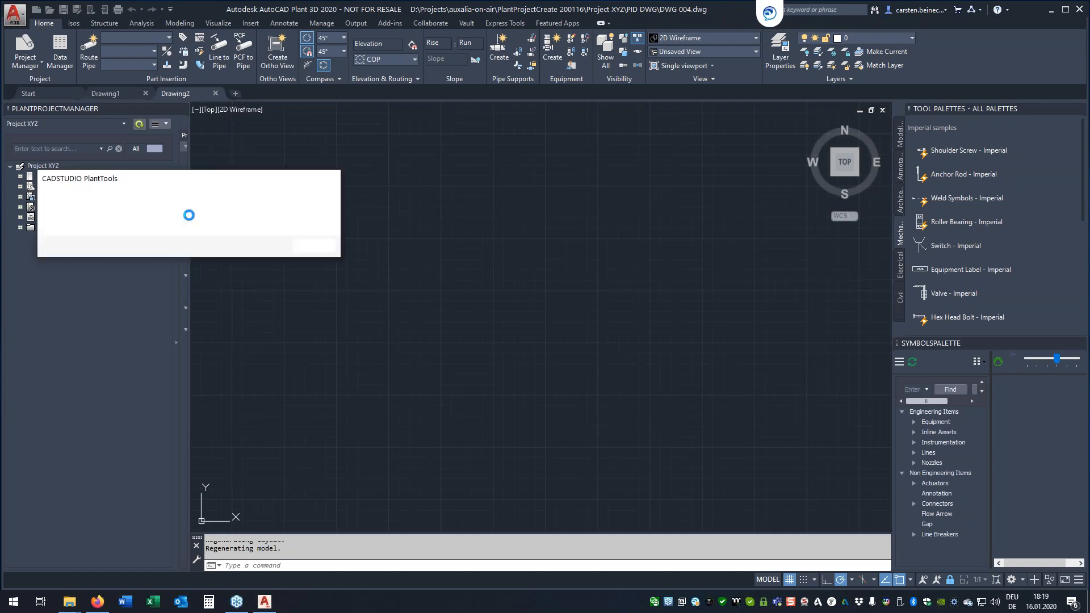
pyautogui.click(312, 247)
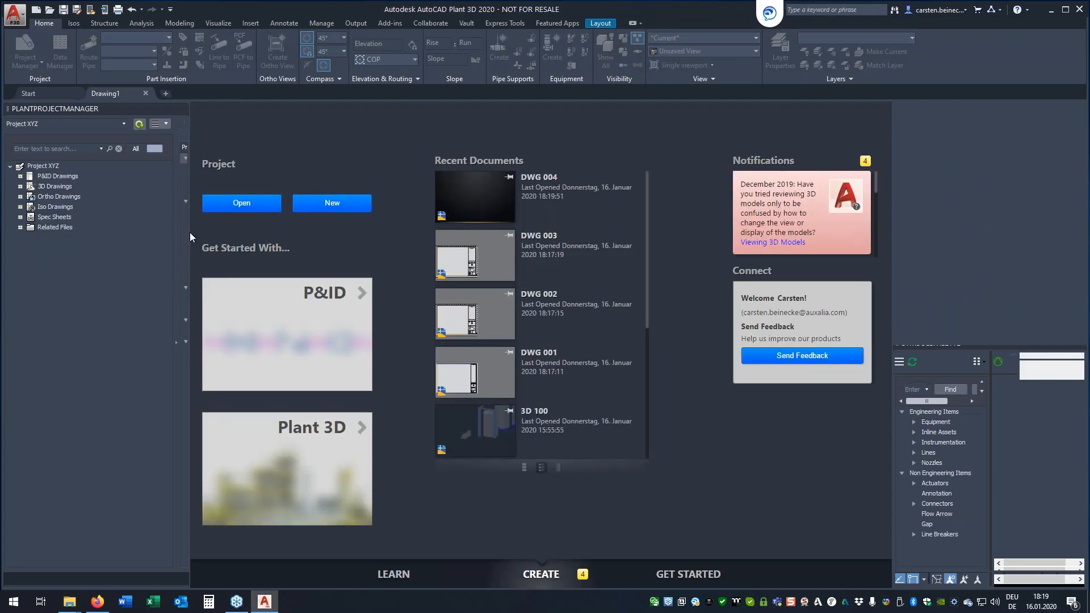
# Widen the project manager's properties area and examine the properties of P&ID drawings DWG 001 through DWG 004.
pyautogui.moveTo(189, 233); pyautogui.dragTo(278, 233)
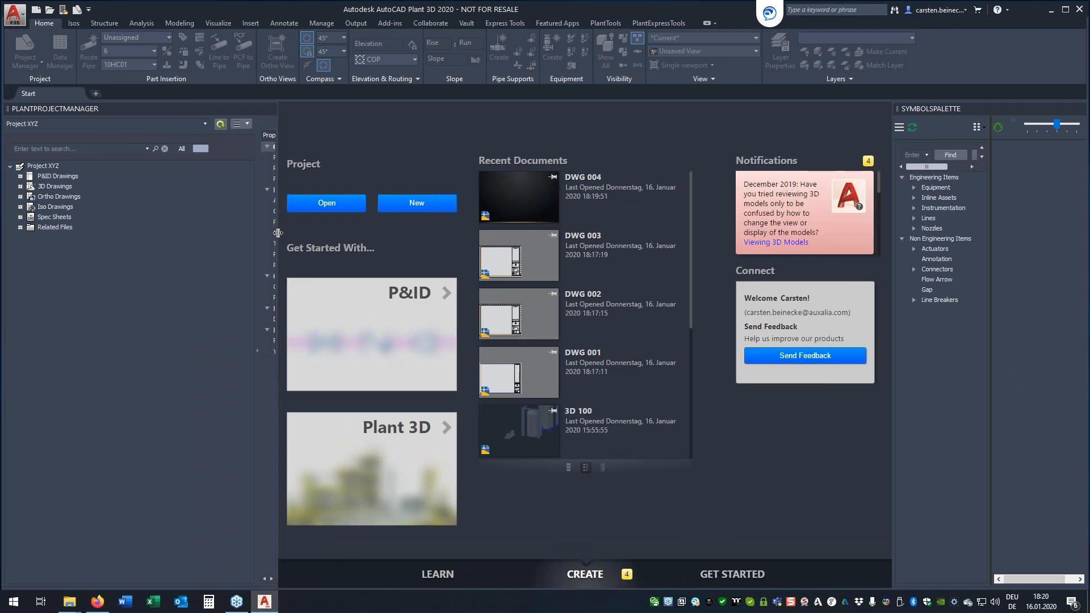
pyautogui.moveTo(185, 245); pyautogui.dragTo(140, 244)
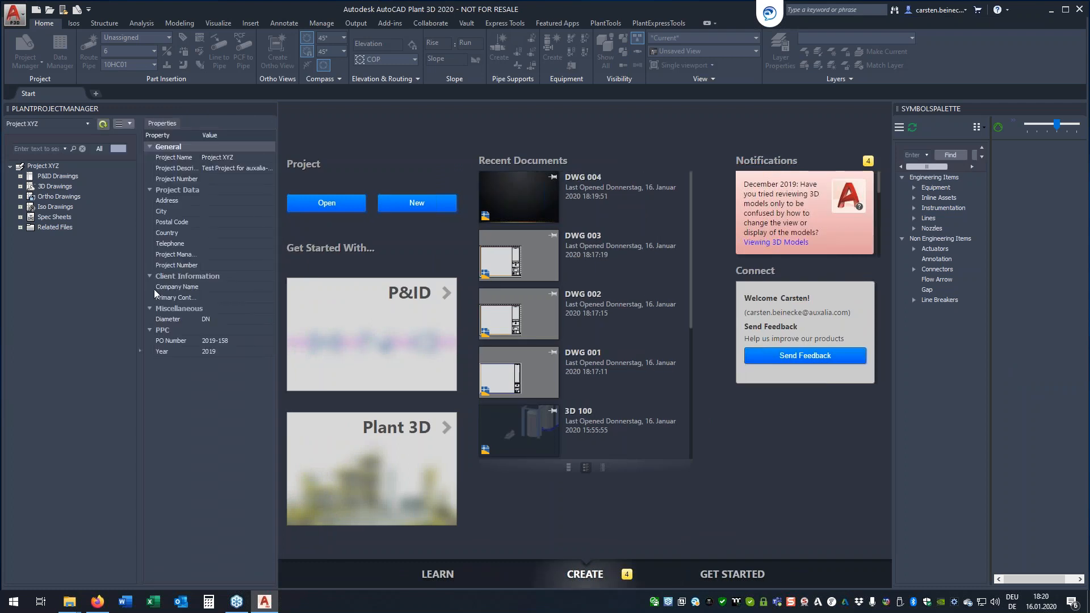
pyautogui.click(19, 177)
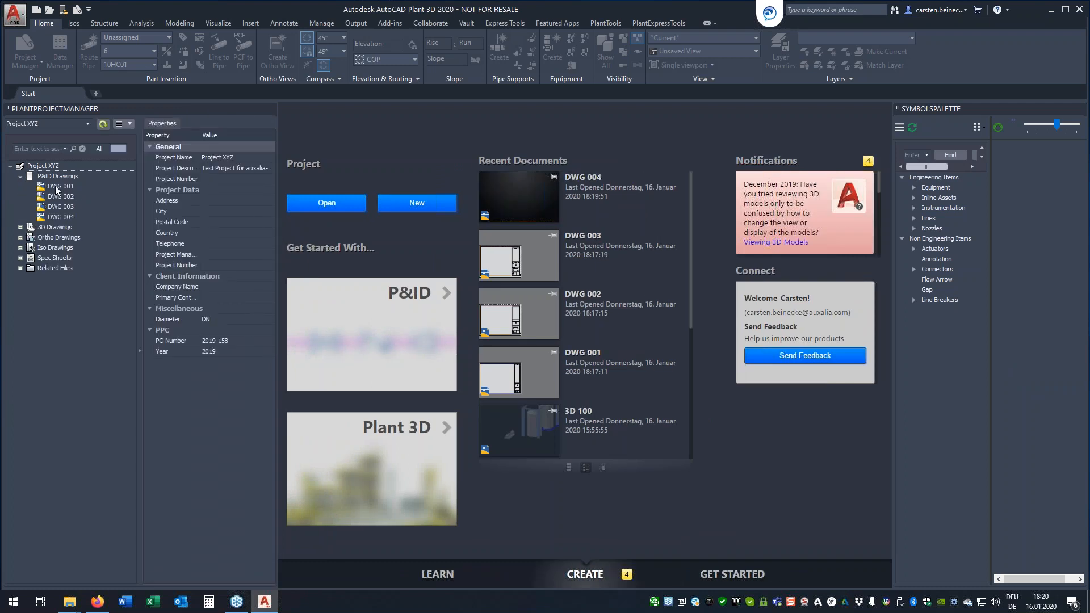
pyautogui.click(59, 186)
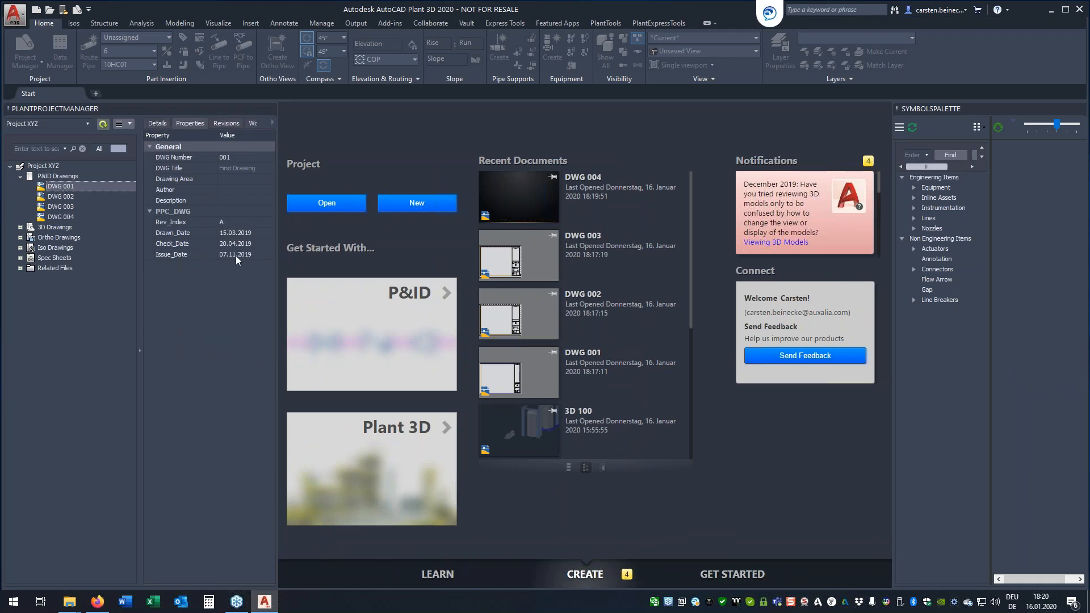
pyautogui.click(67, 197)
pyautogui.click(67, 208)
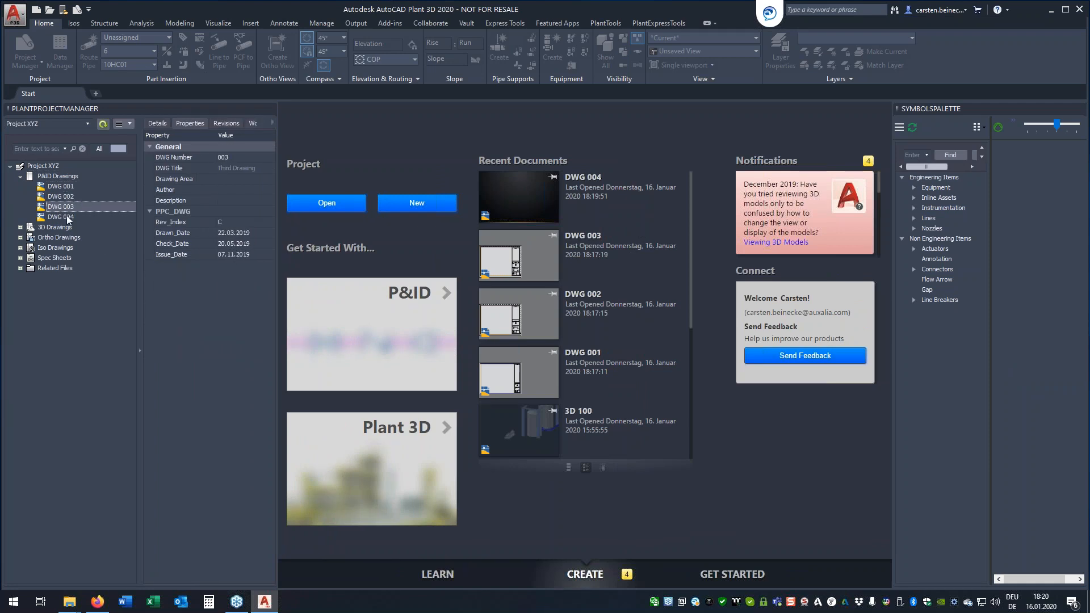
pyautogui.click(66, 217)
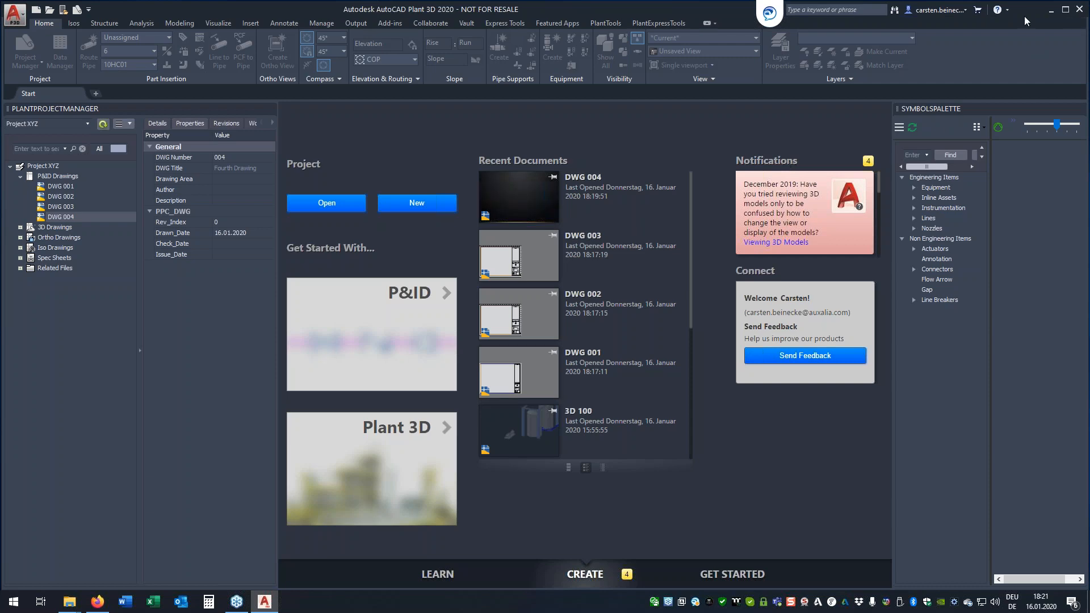
# Close AutoCAD Plant 3D and minimize the PlantProjectCreate 200116 folder window.
pyautogui.click(1079, 11)
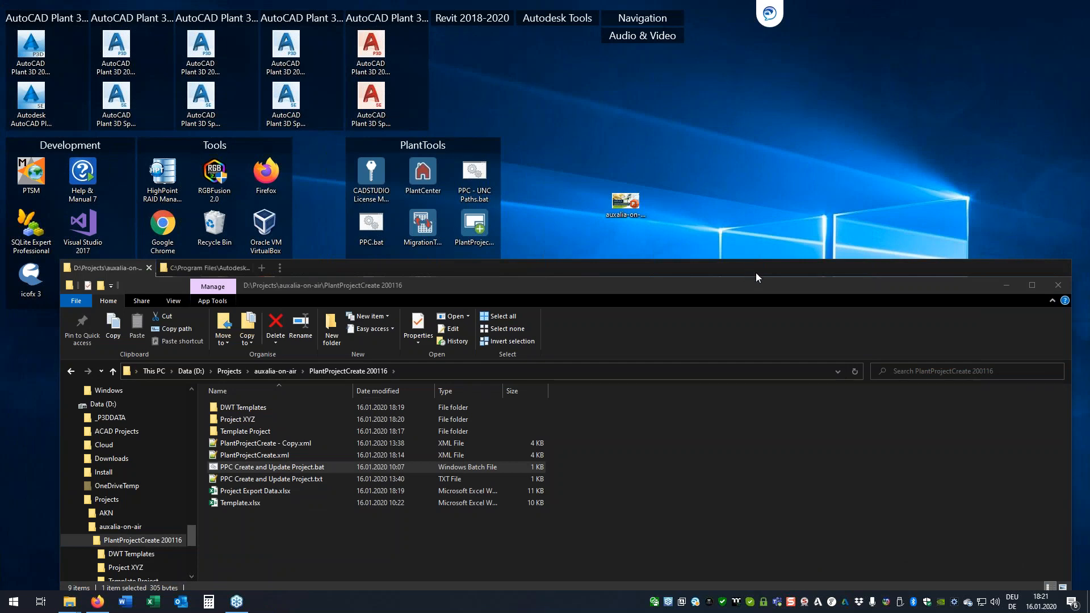
pyautogui.click(755, 272)
pyautogui.moveTo(959, 268); pyautogui.dragTo(730, 263)
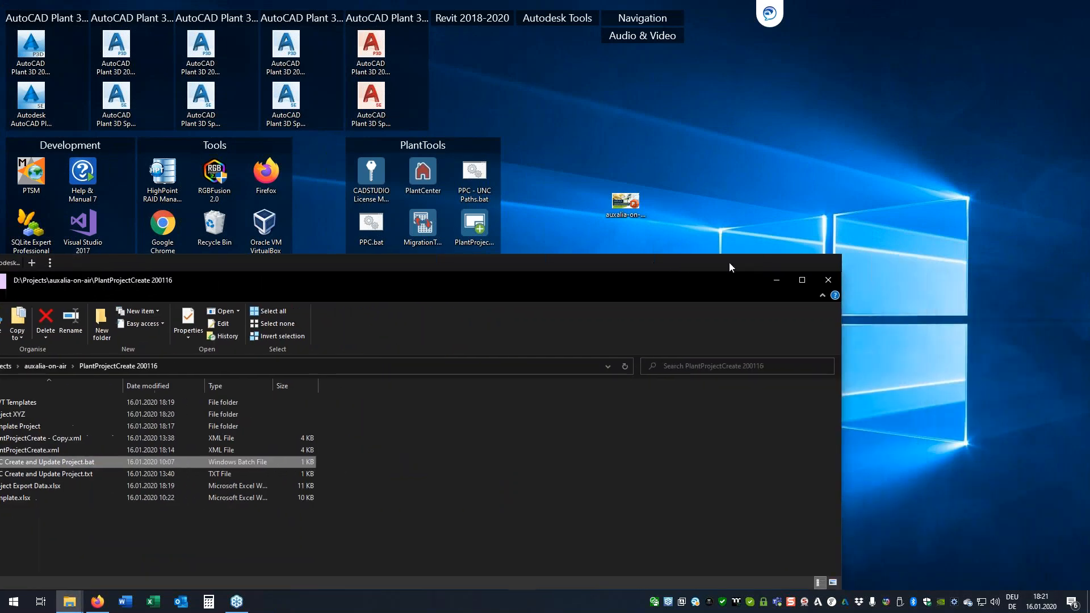
pyautogui.click(776, 279)
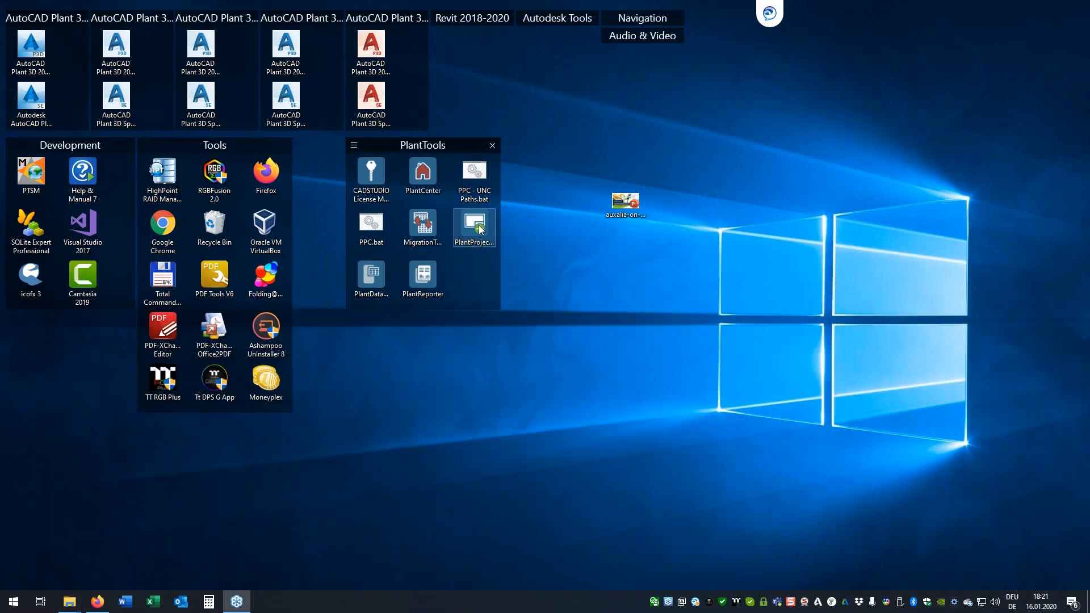
# Load the demo project PlantTools 2019 in PlantDataManager and hide the Relationships pane.
pyautogui.click(372, 272)
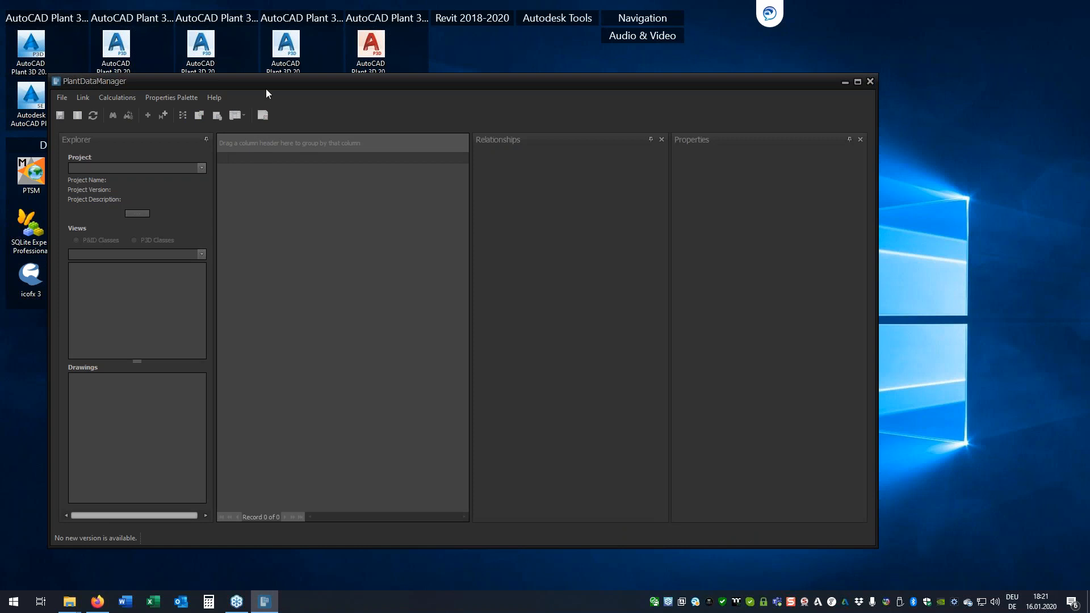
pyautogui.moveTo(264, 84); pyautogui.dragTo(288, 86)
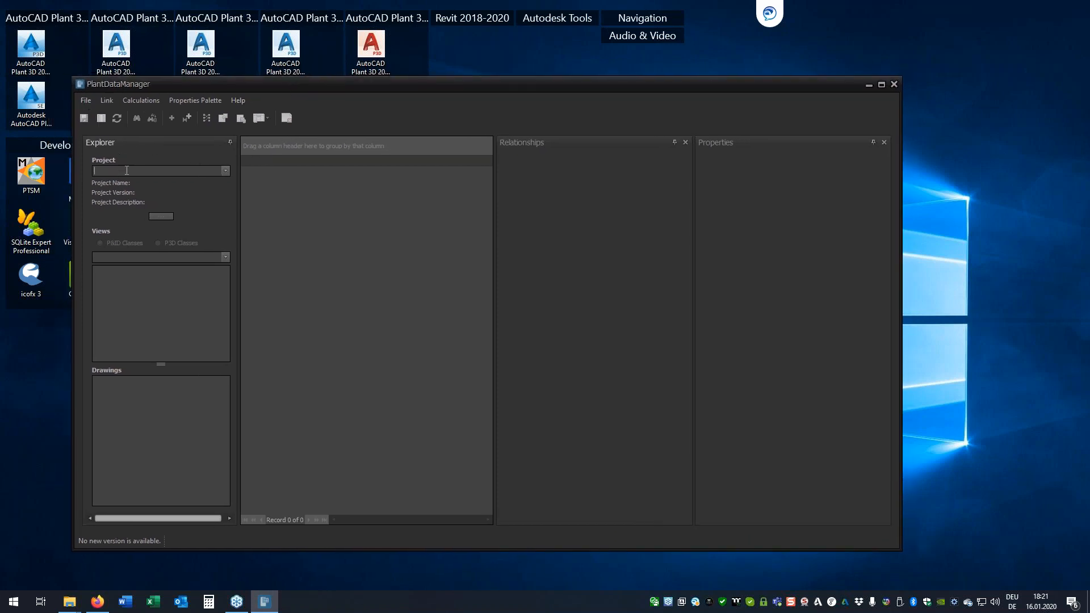
pyautogui.click(223, 171)
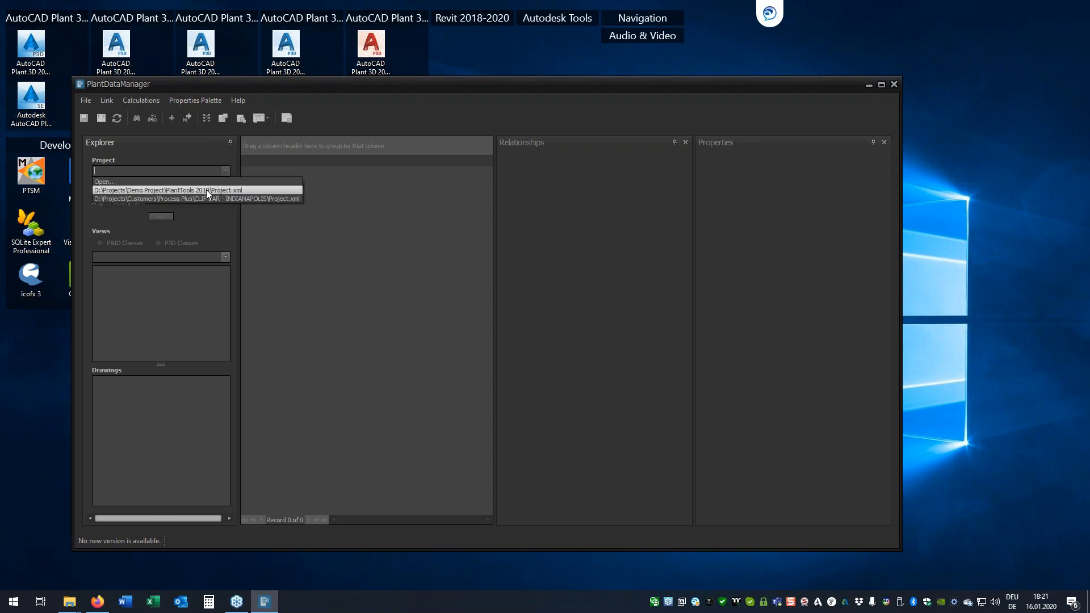
pyautogui.click(206, 190)
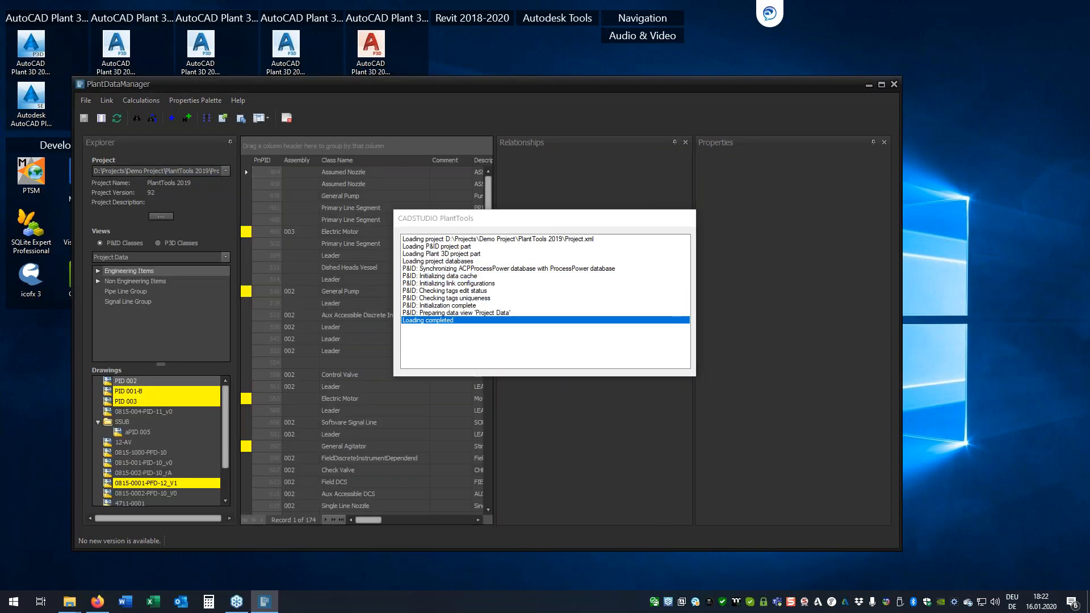
pyautogui.click(304, 231)
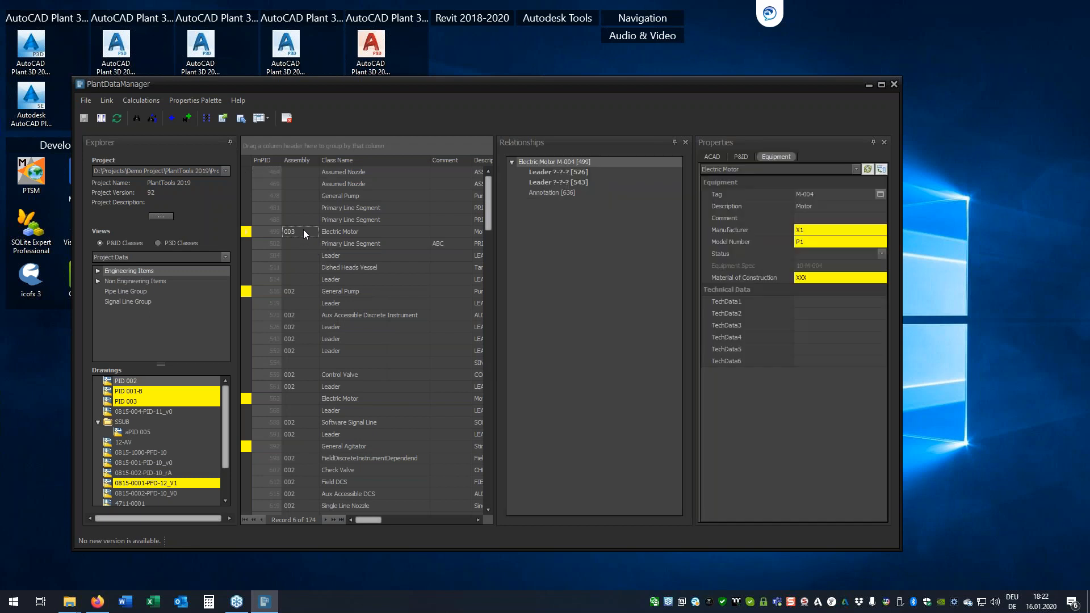
pyautogui.click(685, 142)
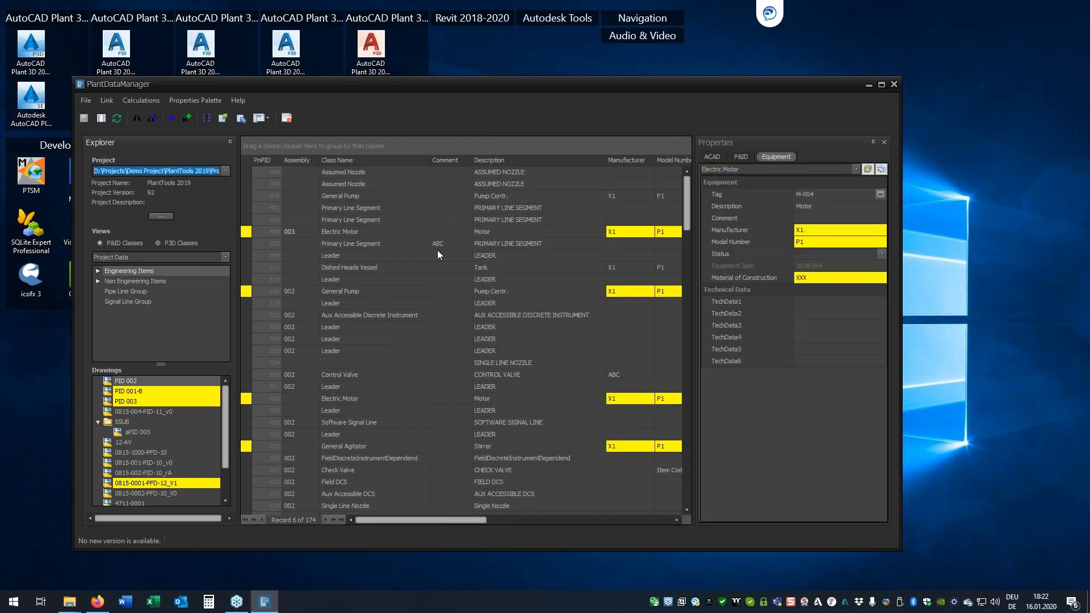
# Change the PlantDataManager skin to DevExpress Style in the settings.
pyautogui.click(84, 100)
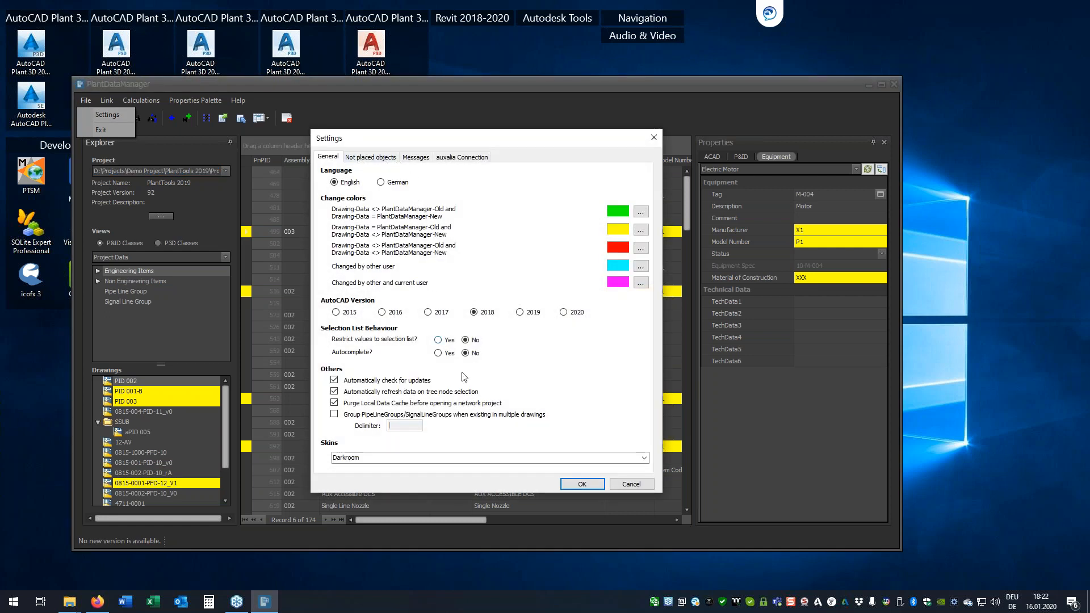
pyautogui.click(459, 458)
pyautogui.click(644, 458)
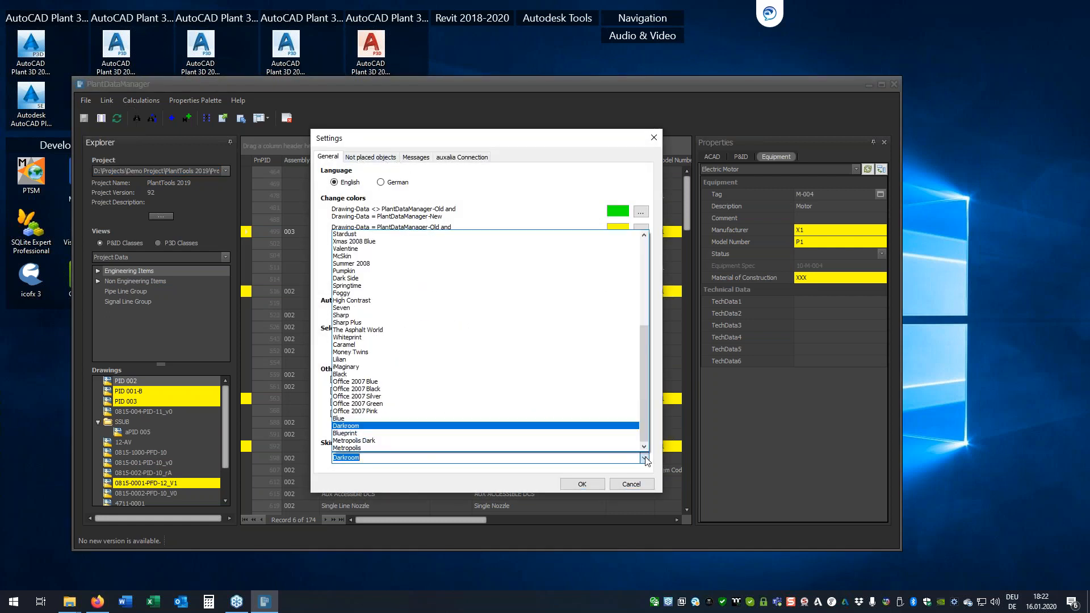
pyautogui.scroll(5, 430, 274)
pyautogui.click(430, 233)
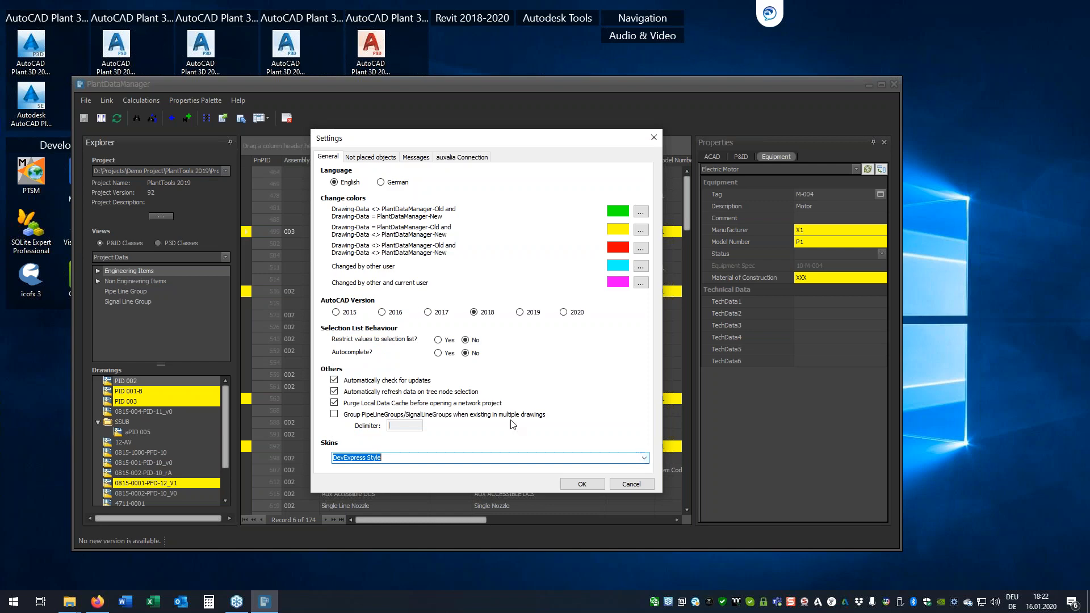
pyautogui.click(582, 485)
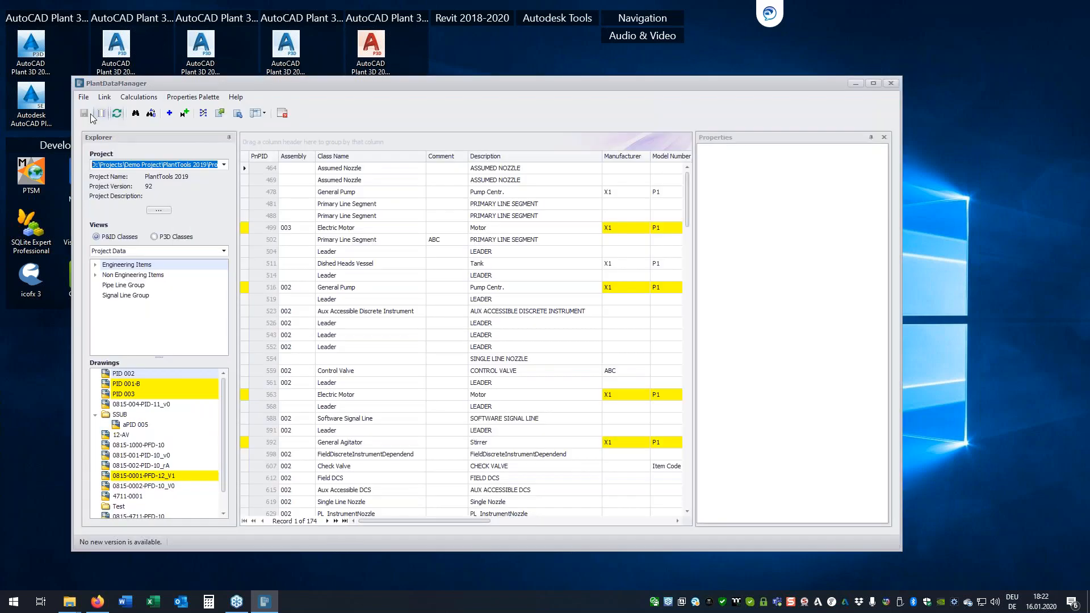
# Switch the PlantDataManager skin to DevExpress Dark Style.
pyautogui.click(83, 97)
pyautogui.click(105, 111)
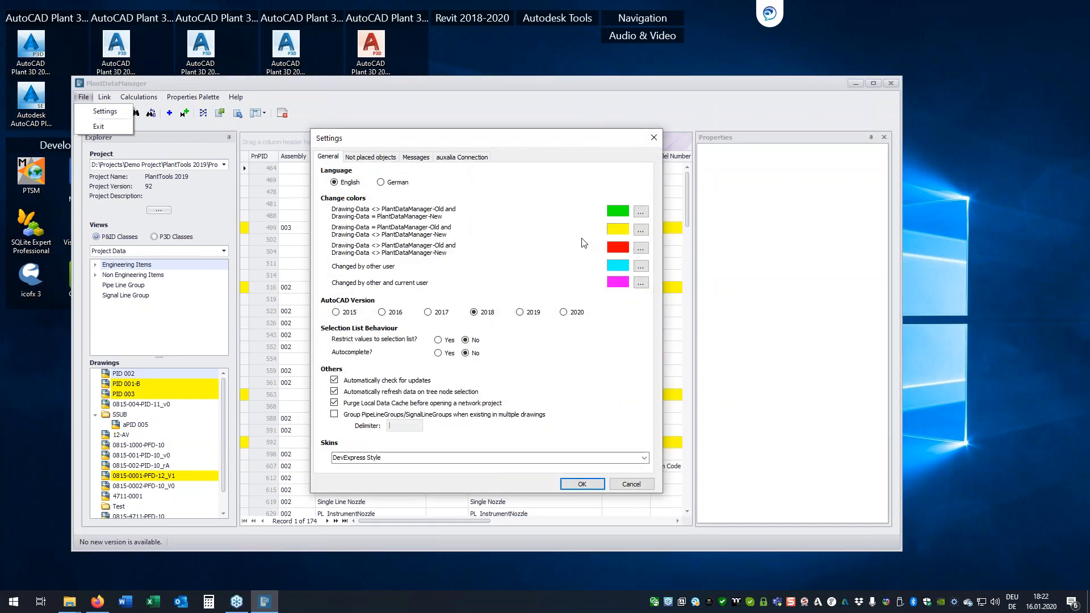
pyautogui.click(624, 459)
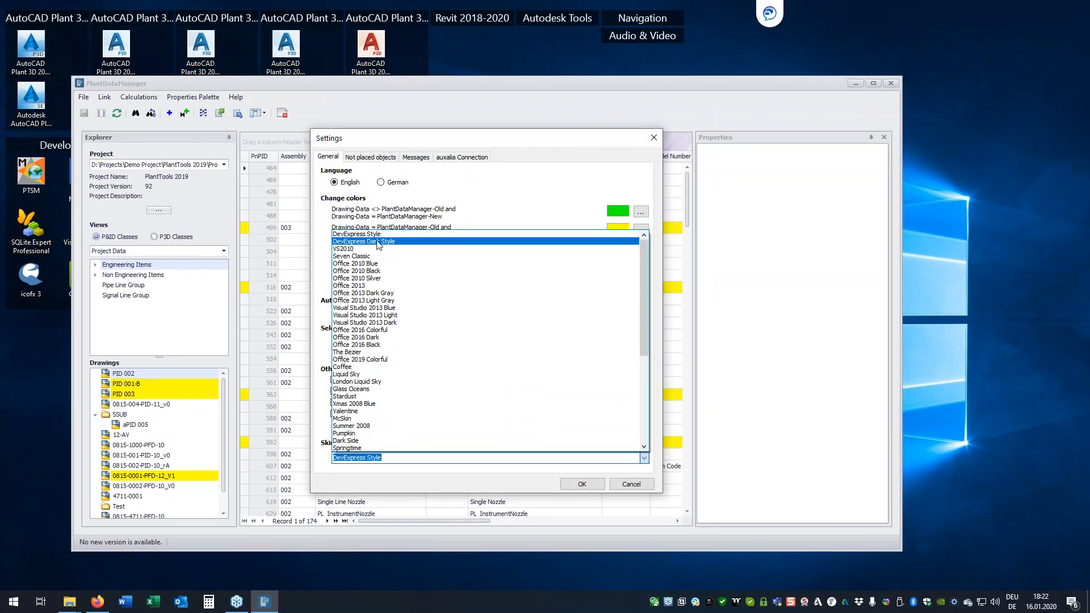
pyautogui.click(378, 242)
pyautogui.click(583, 484)
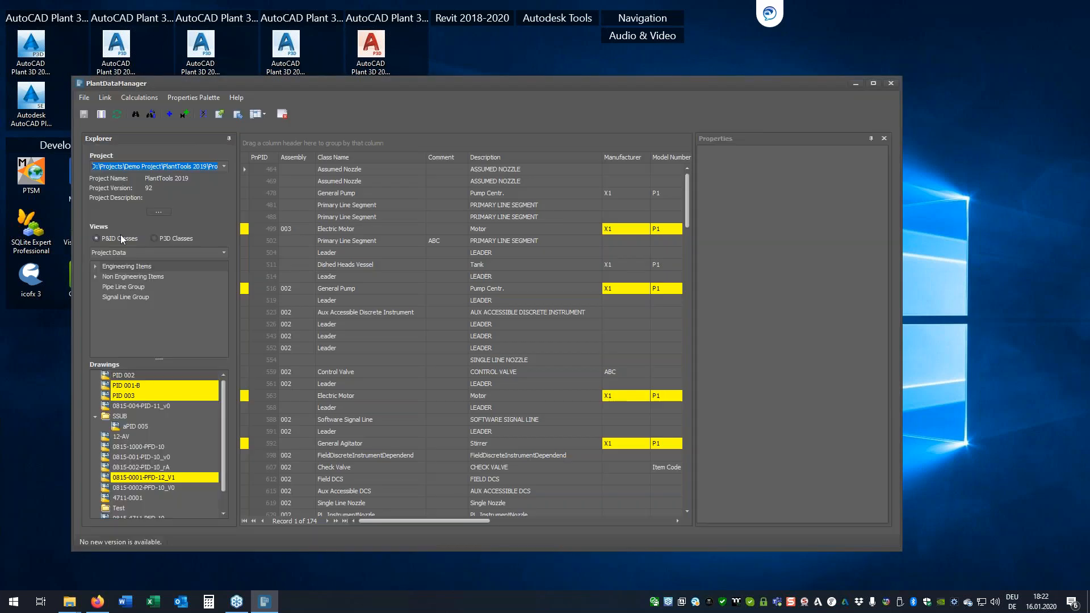
# Apply the McSkin skin to PlantDataManager through its settings.
pyautogui.click(84, 98)
pyautogui.click(95, 113)
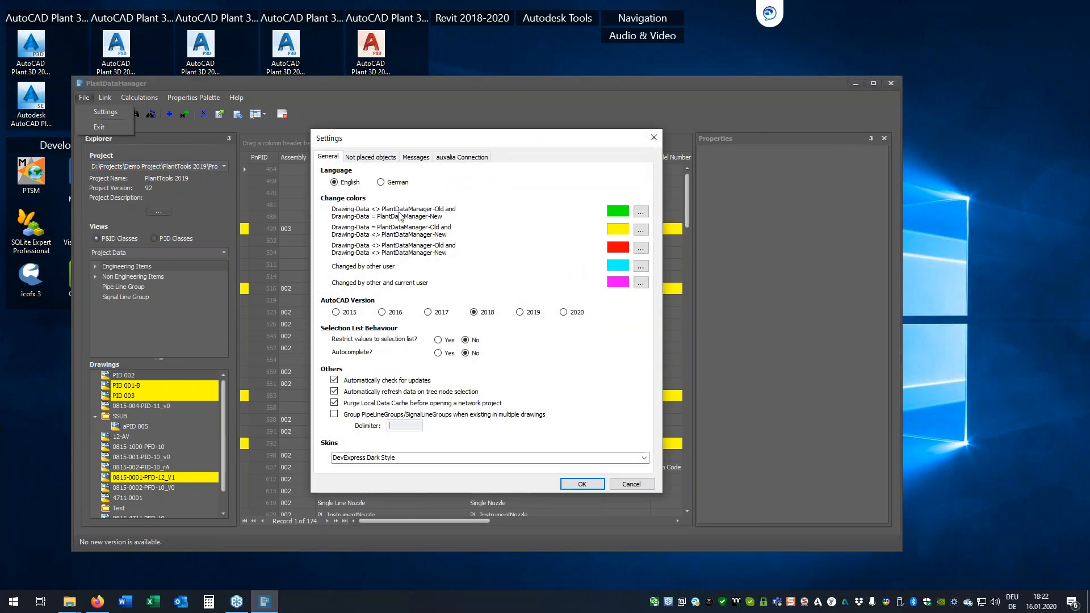
pyautogui.click(637, 457)
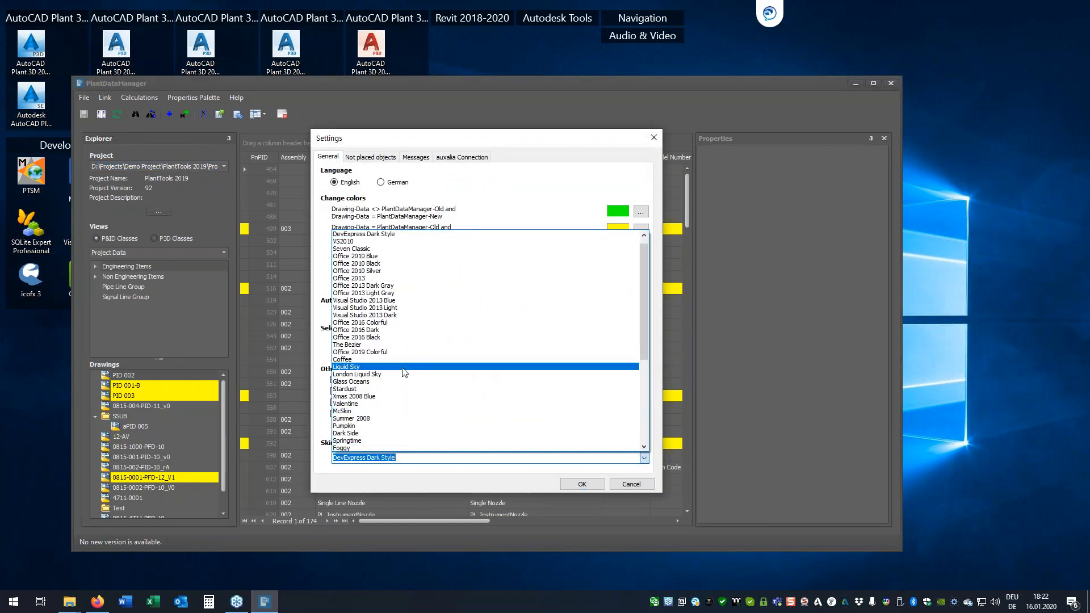
pyautogui.click(350, 411)
pyautogui.click(582, 484)
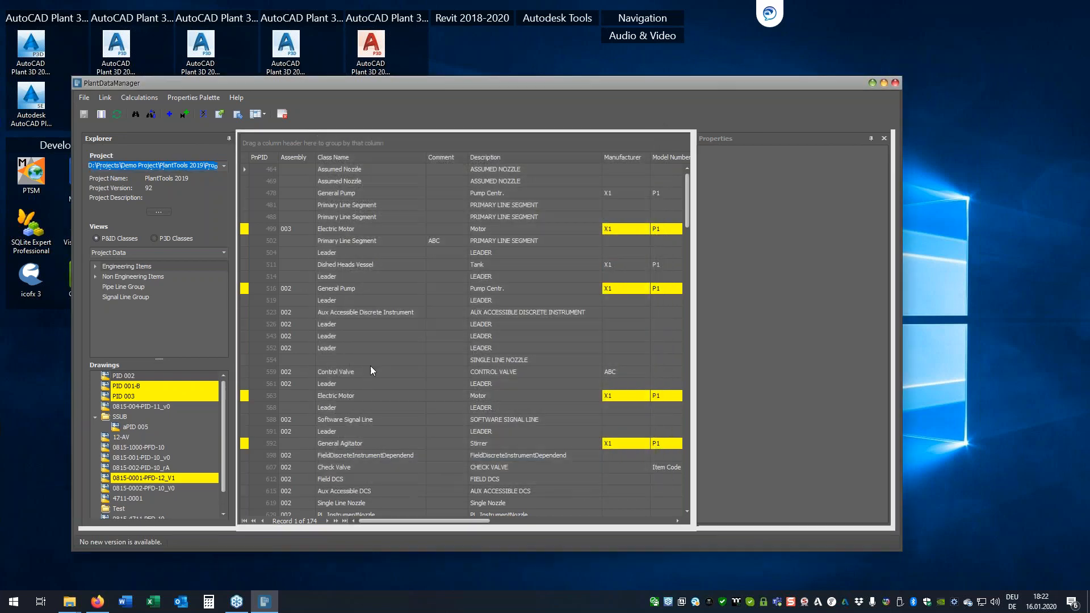
pyautogui.click(176, 304)
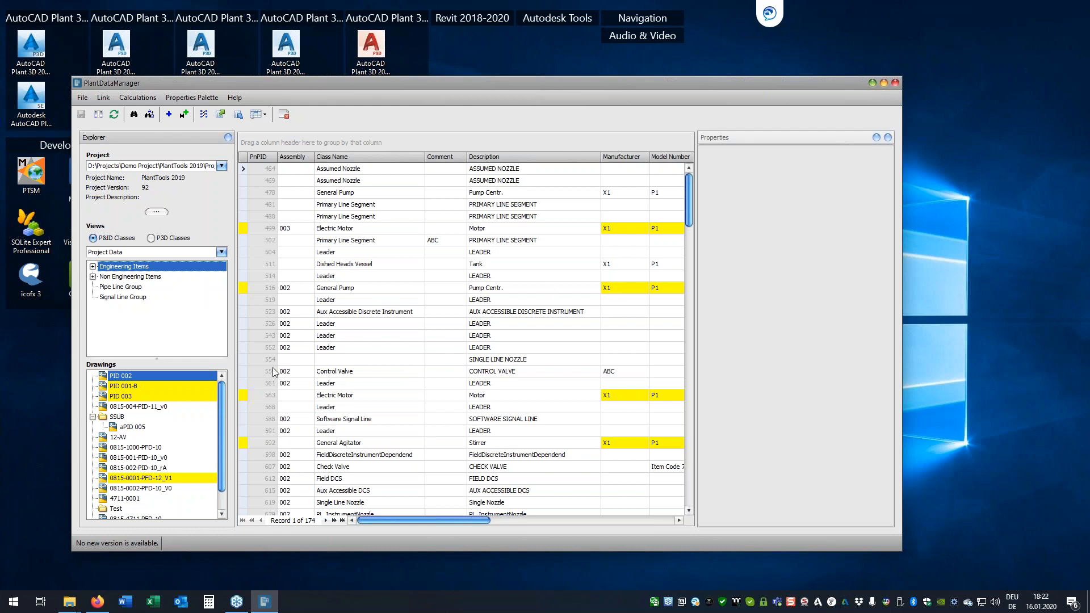
# Change the PlantDataManager skin to Darkroom in the settings.
pyautogui.click(83, 97)
pyautogui.click(104, 111)
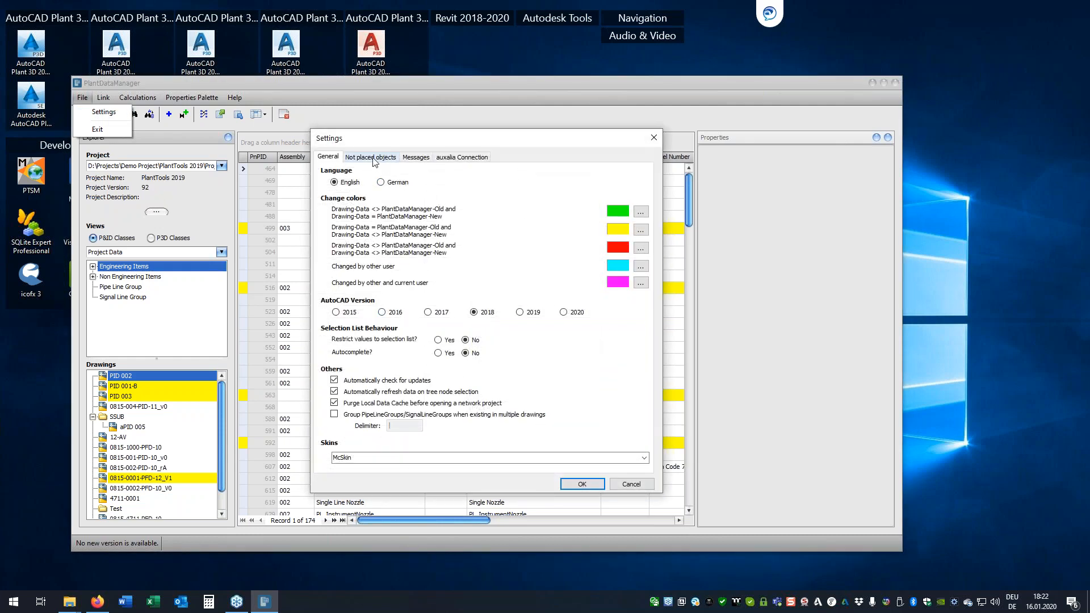
pyautogui.click(494, 458)
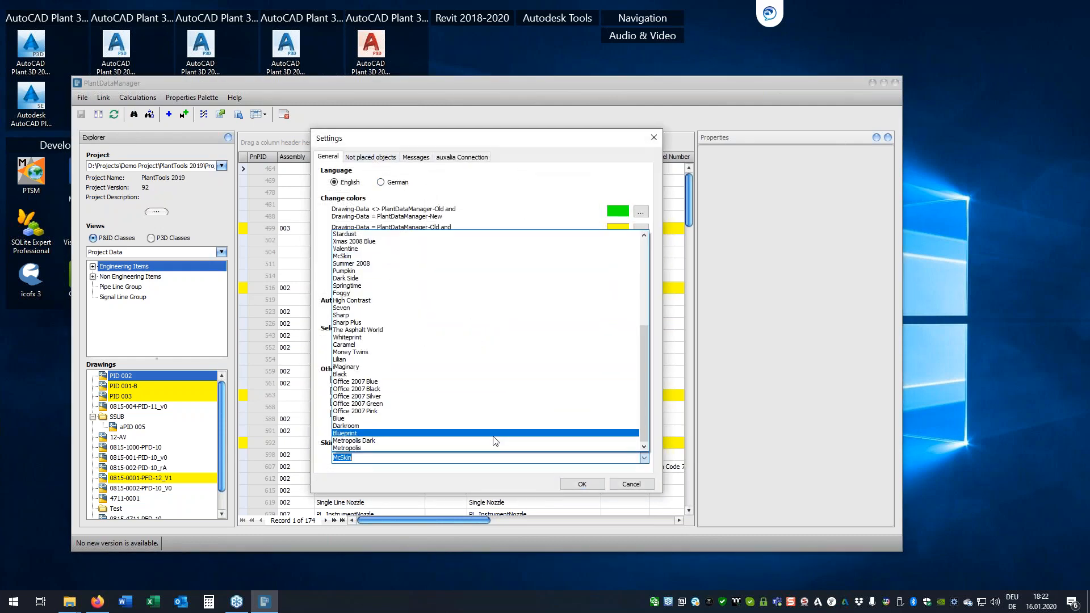
pyautogui.click(351, 426)
pyautogui.click(581, 484)
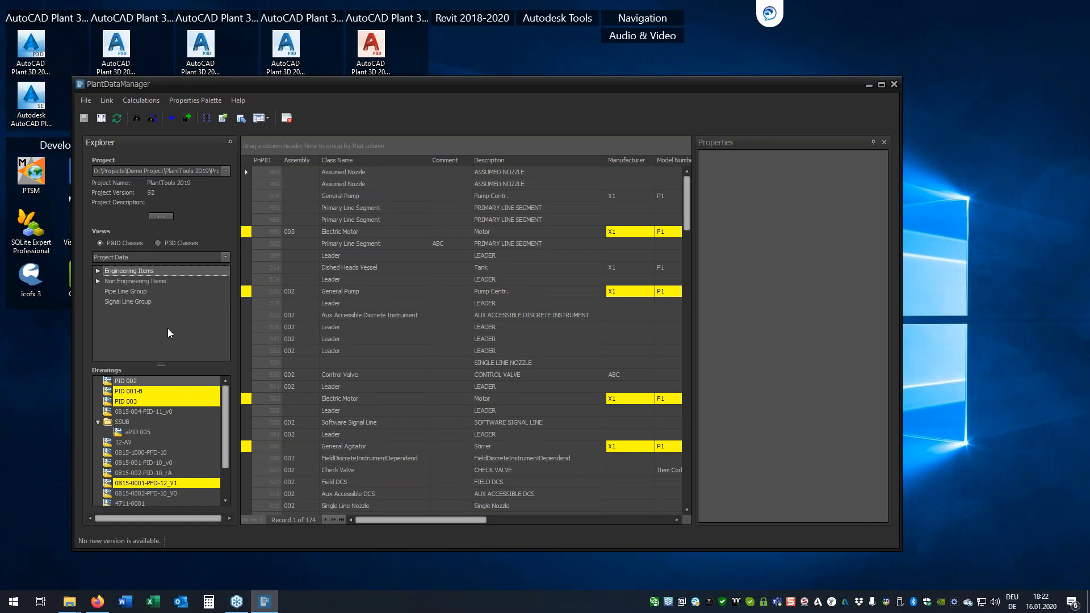
# Dock the Properties pane into the same tabbed group as the Explorer pane and switch between the two.
pyautogui.moveTo(172, 143); pyautogui.dragTo(100, 334)
pyautogui.moveTo(775, 141); pyautogui.dragTo(158, 332)
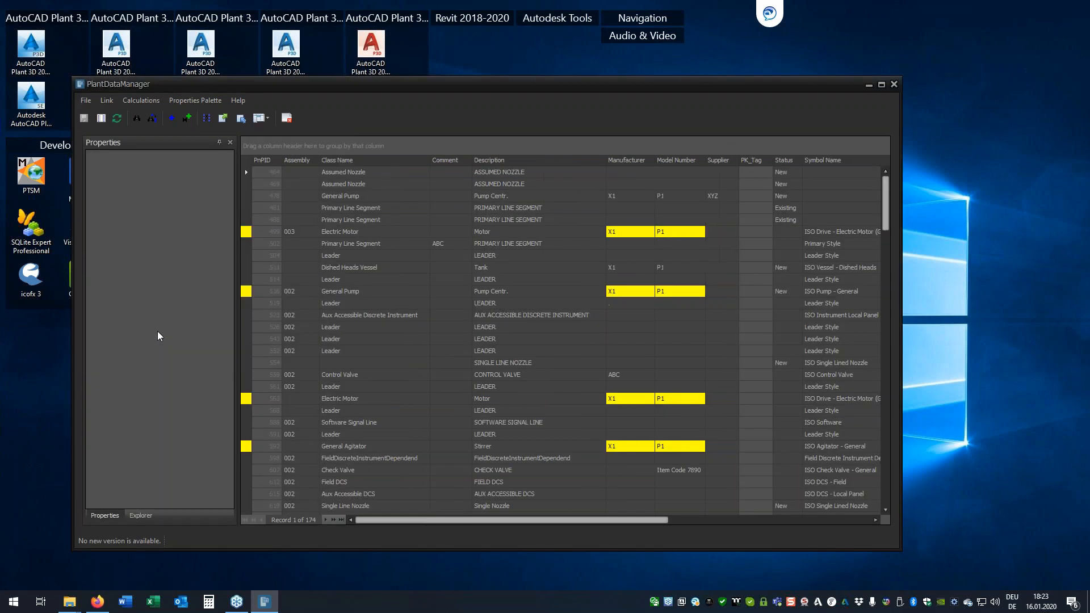
pyautogui.click(140, 514)
pyautogui.click(104, 516)
pyautogui.click(293, 400)
pyautogui.click(136, 513)
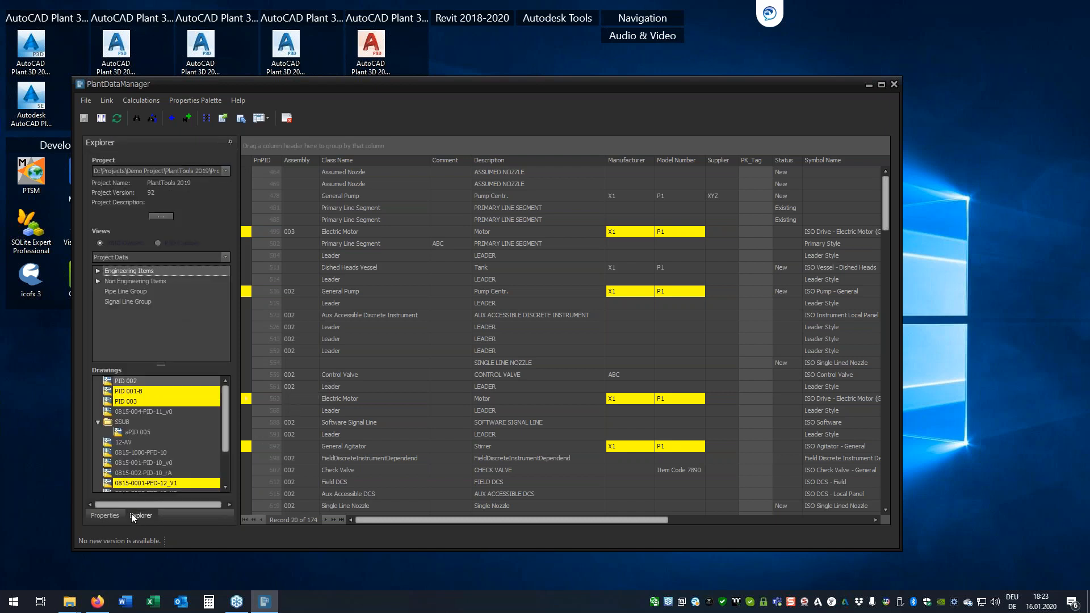
pyautogui.click(104, 514)
pyautogui.click(141, 514)
# Show the Relationships pane for Leader 504, dock it with Explorer and Properties, and view each pane of the group.
pyautogui.rightClick(431, 259)
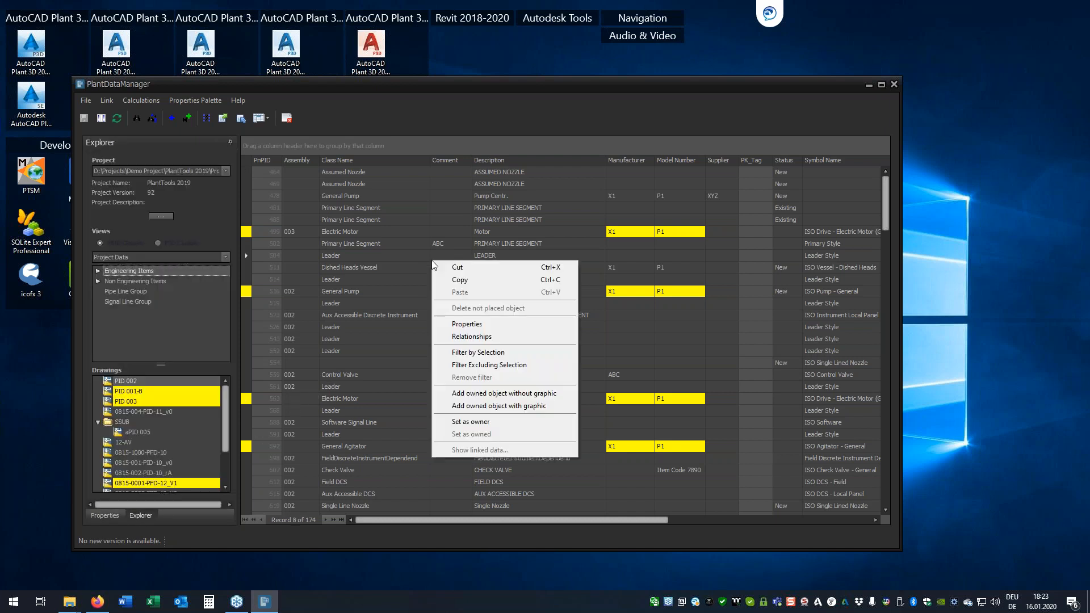
pyautogui.click(455, 338)
pyautogui.moveTo(757, 143); pyautogui.dragTo(164, 330)
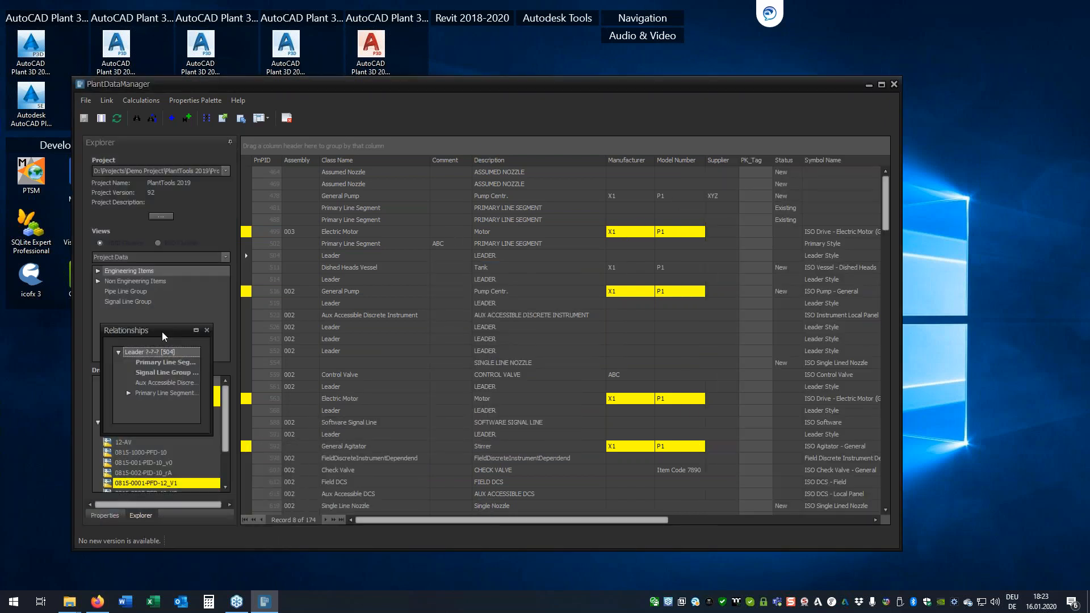
pyautogui.click(139, 514)
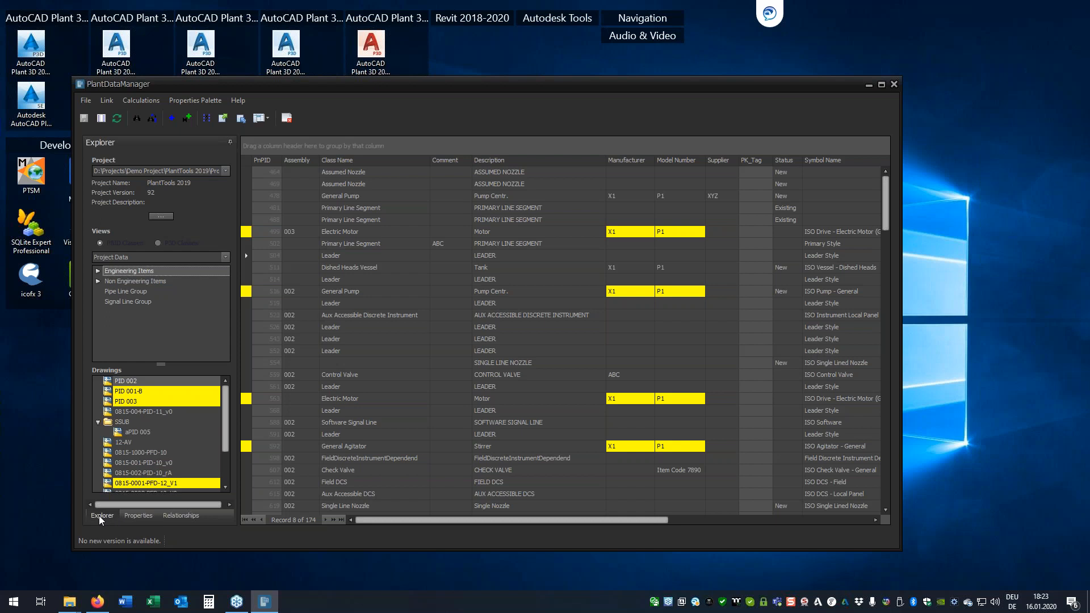
pyautogui.click(181, 516)
pyautogui.click(149, 512)
pyautogui.click(111, 512)
pyautogui.click(133, 515)
pyautogui.click(168, 514)
pyautogui.click(142, 515)
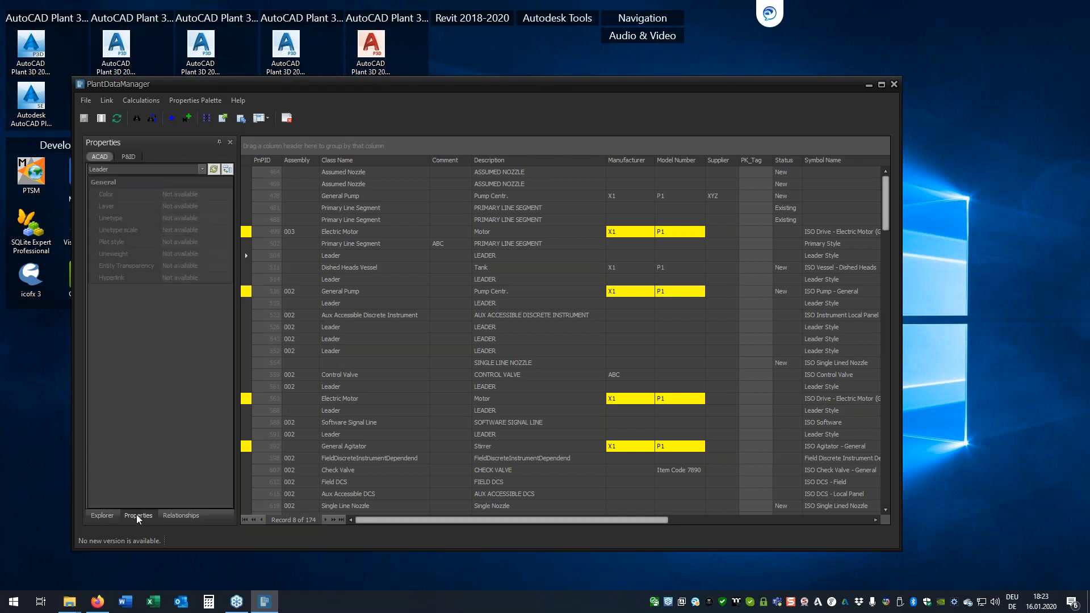
# Move the Properties pane out of the tabbed group to the opposite side of the data grid and close the Relationships pane.
pyautogui.moveTo(137, 513); pyautogui.dragTo(871, 332)
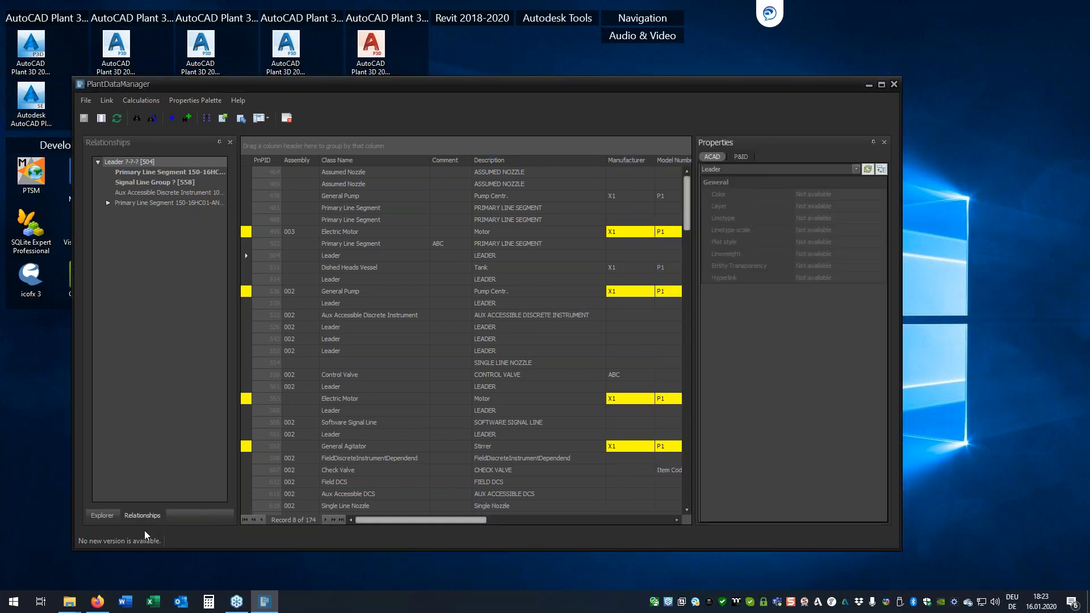
pyautogui.moveTo(147, 514); pyautogui.dragTo(777, 332)
pyautogui.click(686, 143)
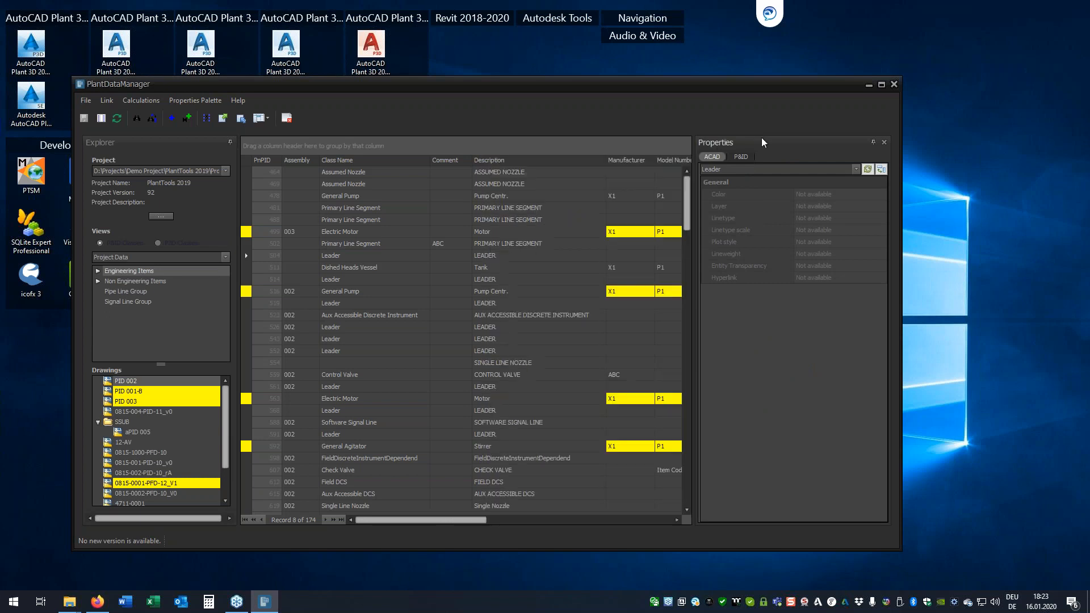
# Set both the Properties and Explorer panes to auto-hide so the data grid gets the full width.
pyautogui.click(873, 143)
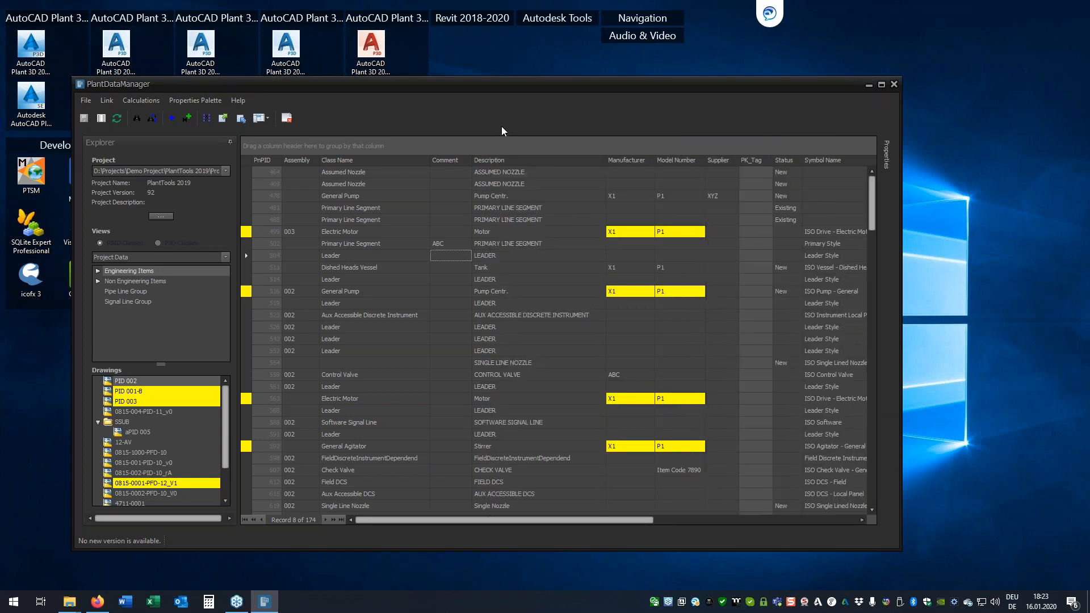
pyautogui.click(230, 142)
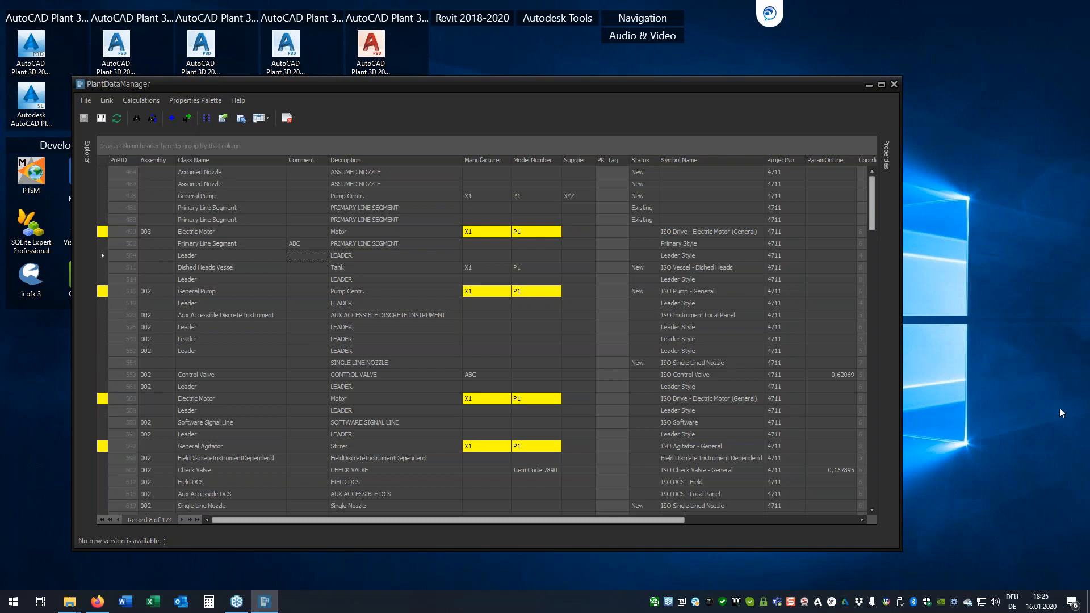
pyautogui.click(1085, 425)
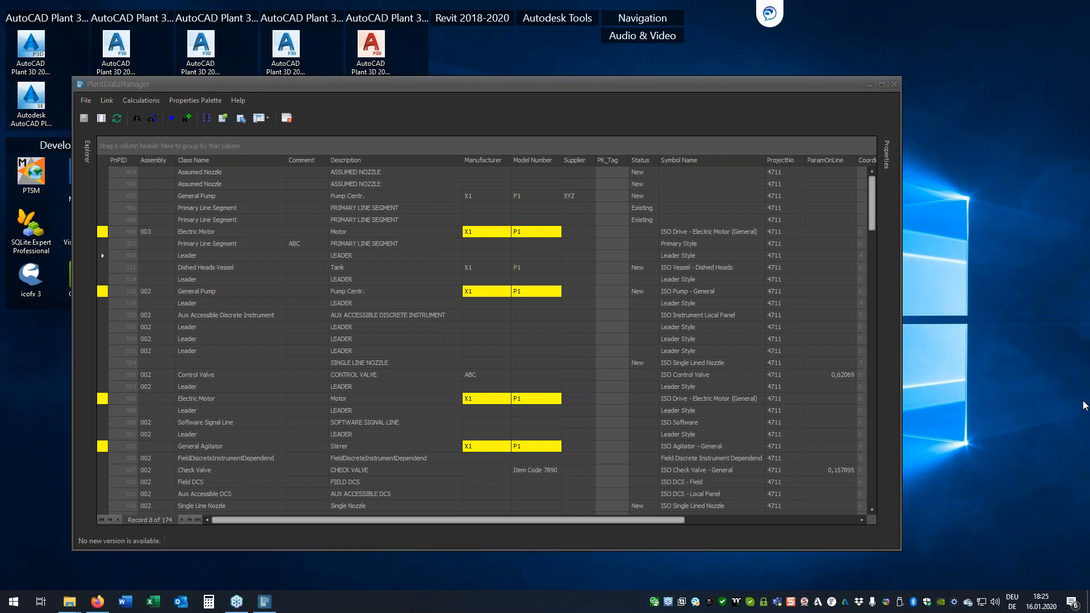